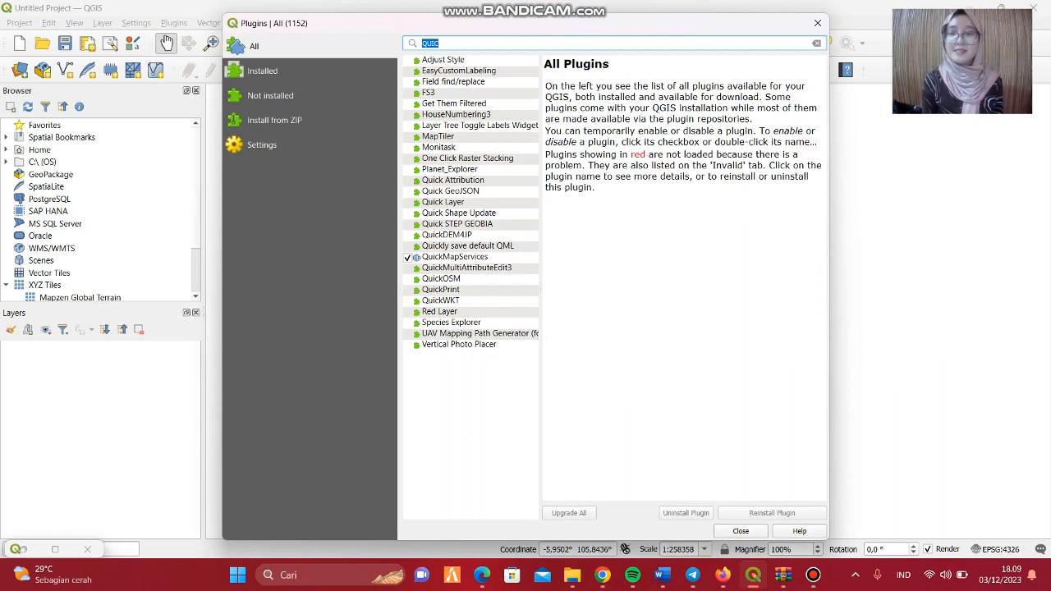
Close the plugin manager and add the Google Satellite basemap through QuickMapServices.
left_click(818, 23)
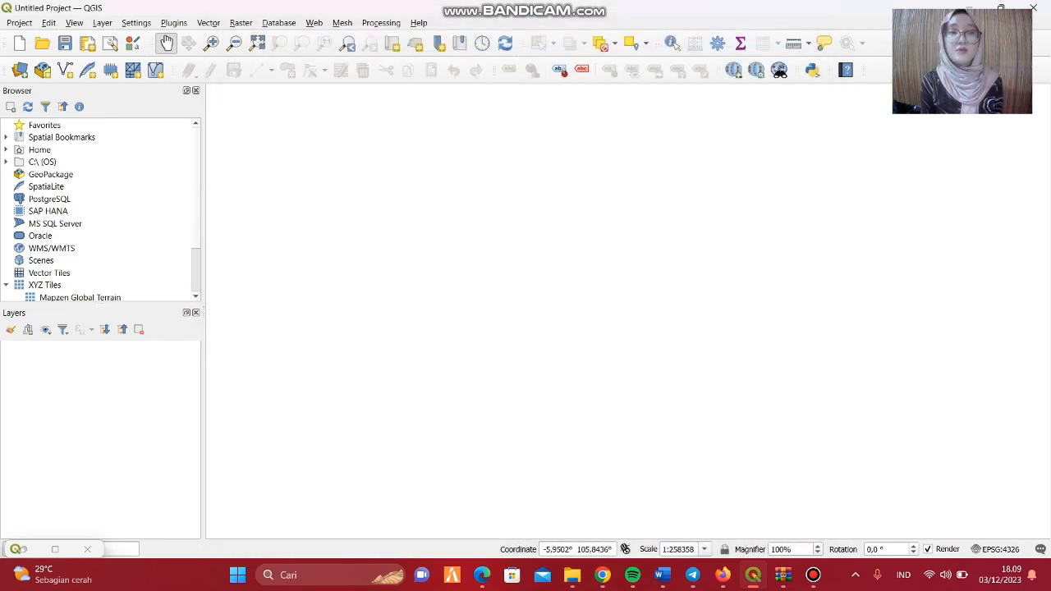
left_click(314, 23)
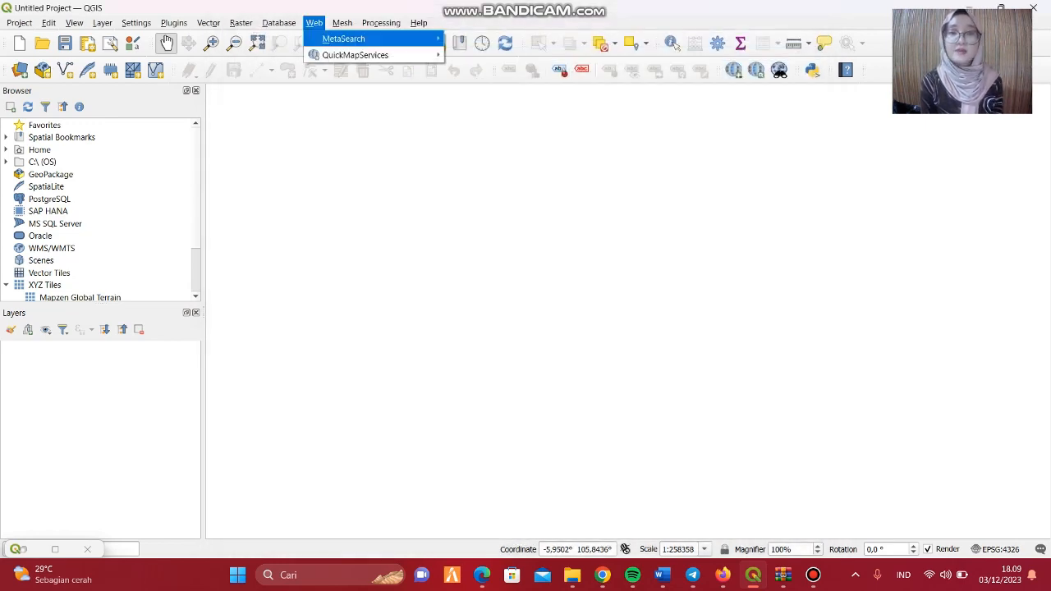
mouse_move(362, 55)
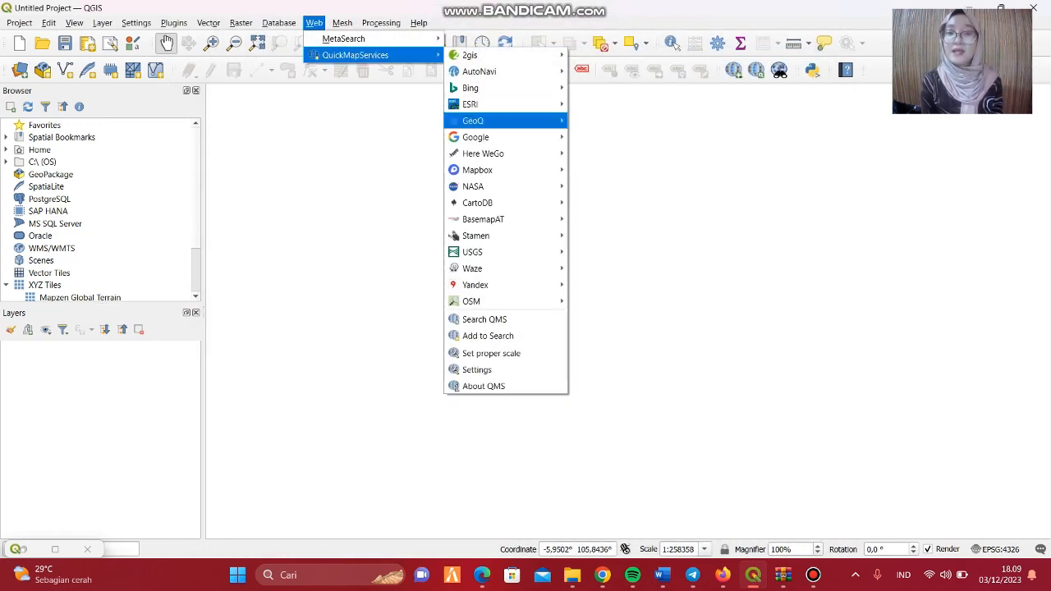
mouse_move(476, 137)
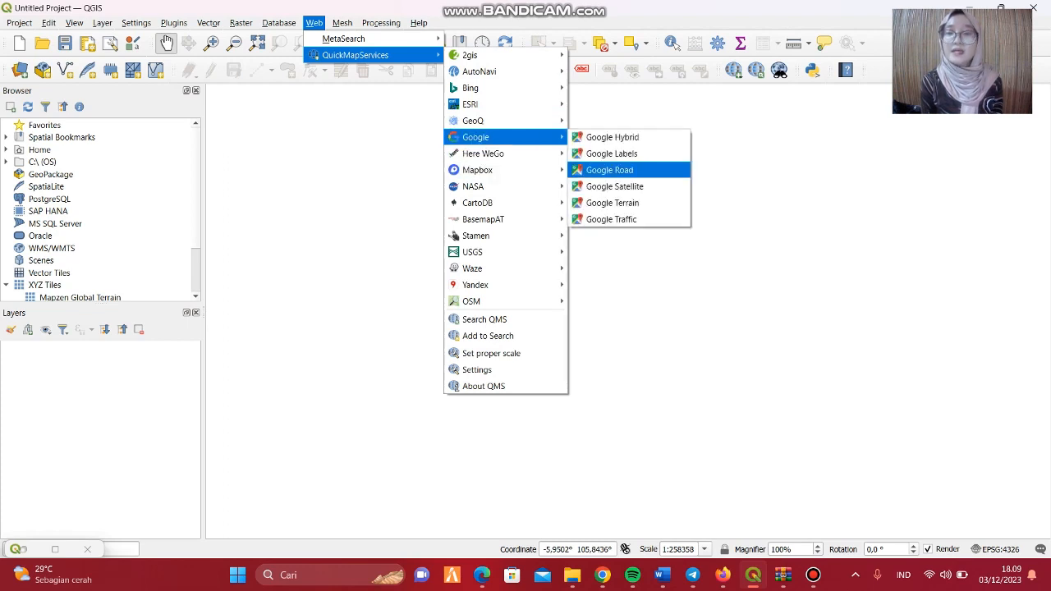
left_click(614, 186)
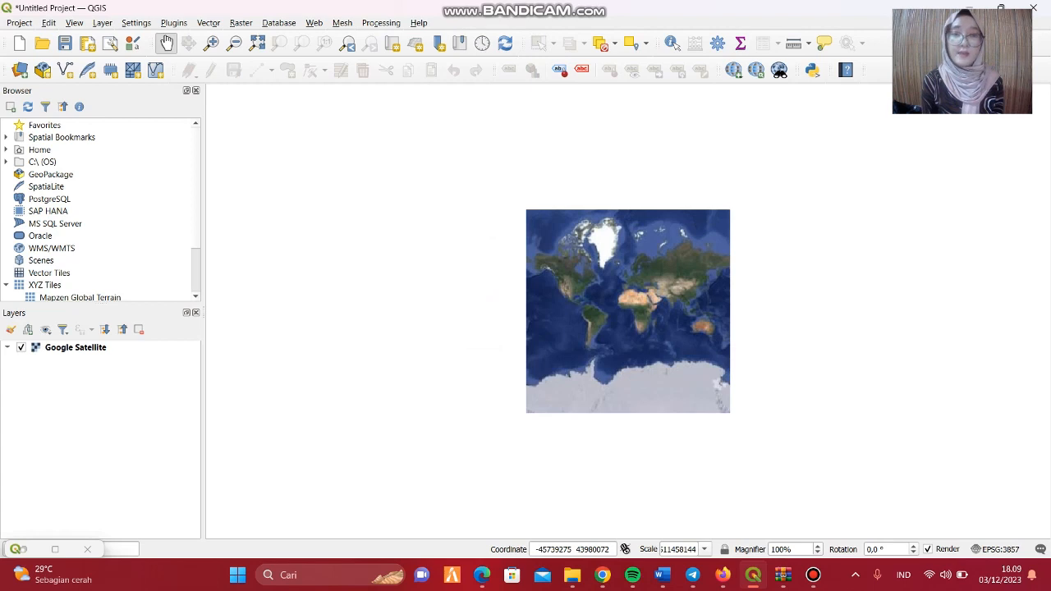
Add the Google Labels basemap to the project through QuickMapServices.
left_click(314, 23)
mouse_move(356, 55)
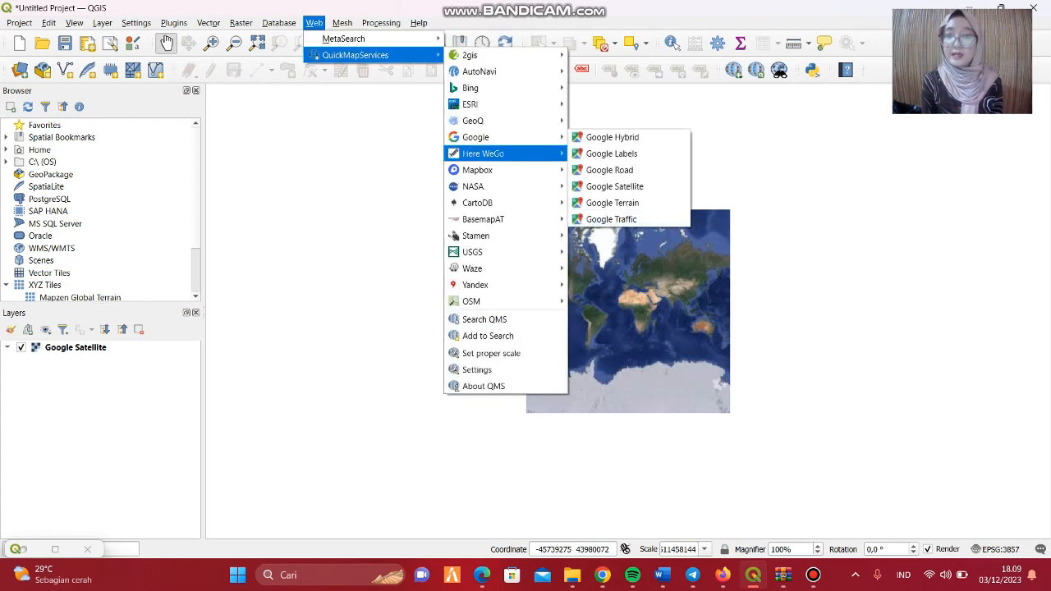
mouse_move(483, 154)
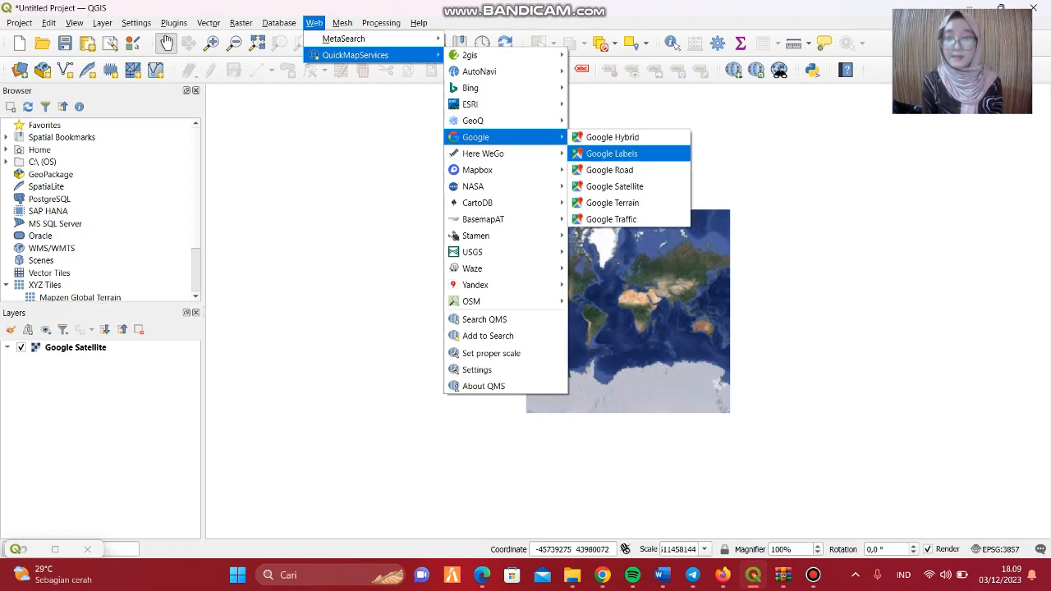
left_click(612, 153)
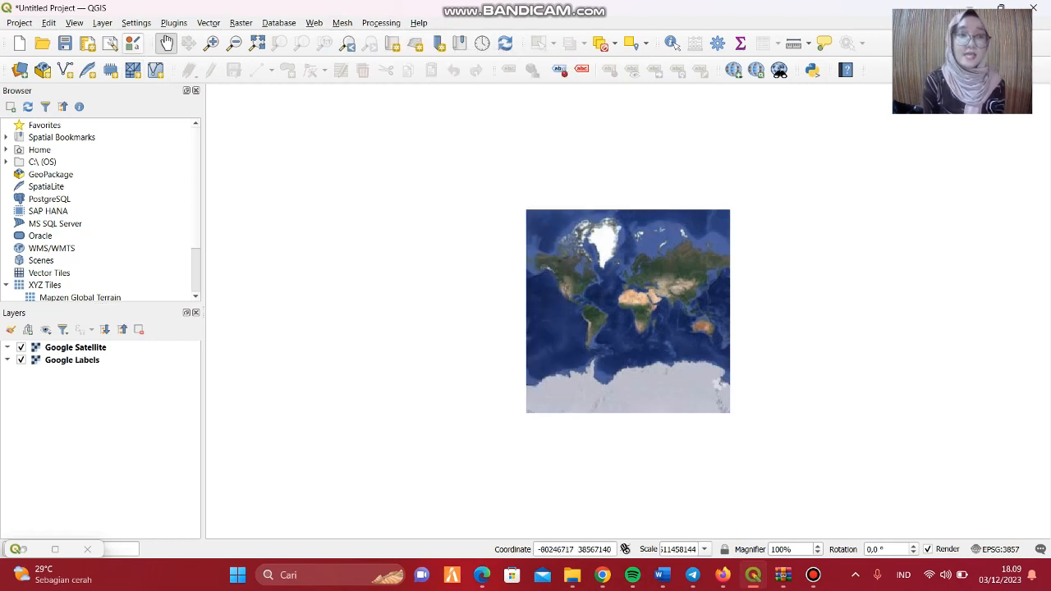
Add the province boundary shapefile BATAS_PROVINSI_DESEMBER_2019_DUKCAPIL.shp from the downloads folder as a vector layer.
left_click(102, 22)
mouse_move(131, 71)
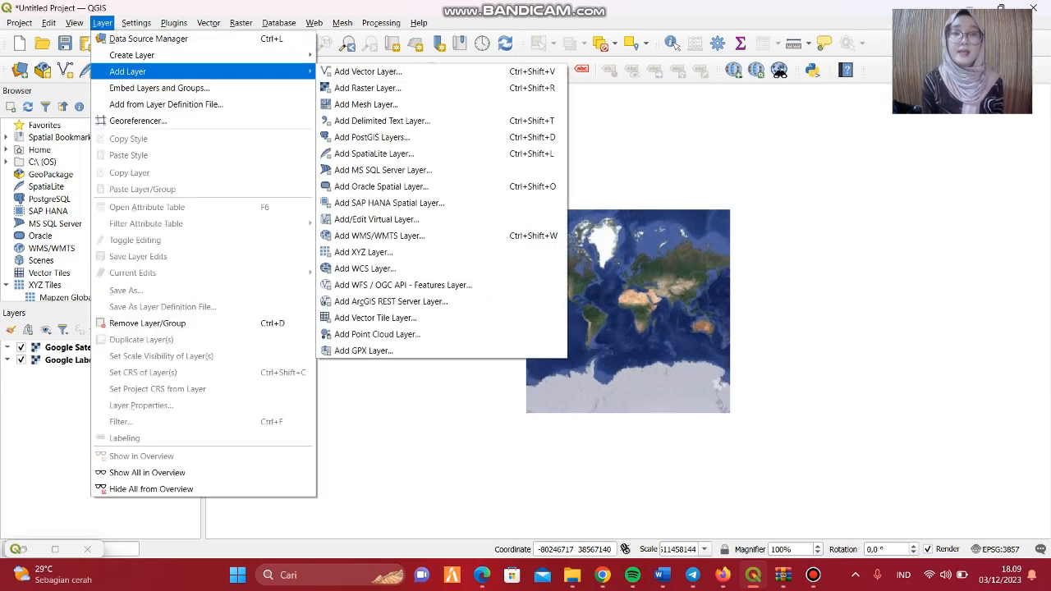
left_click(368, 72)
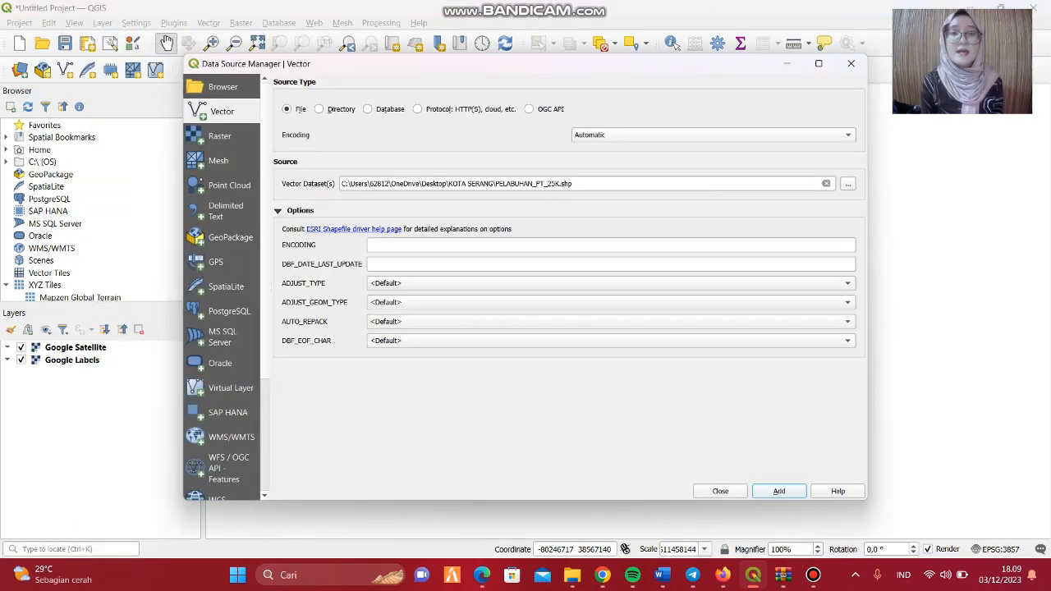
left_click(826, 184)
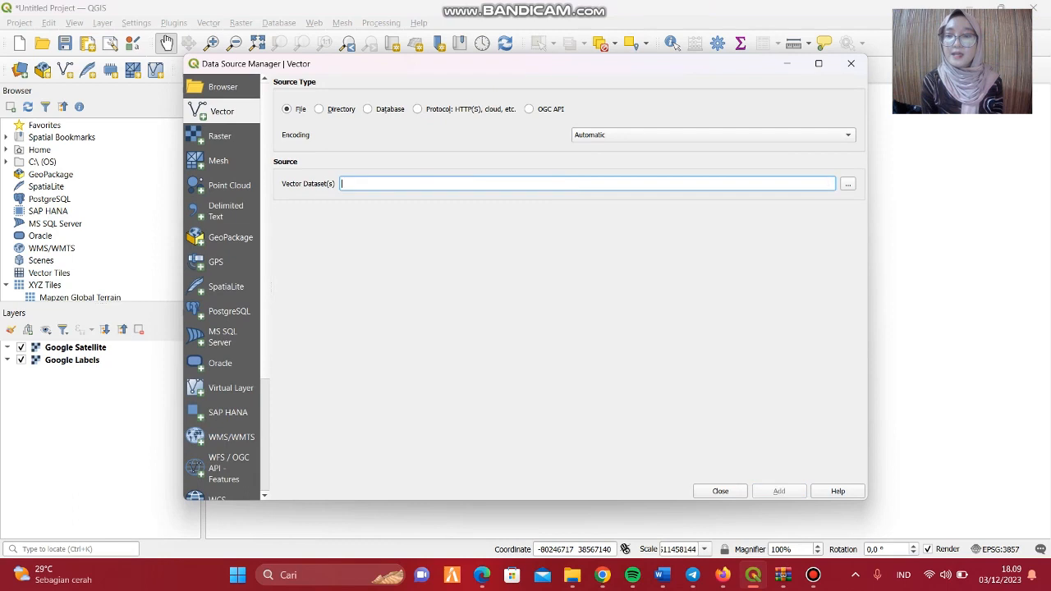
left_click(848, 184)
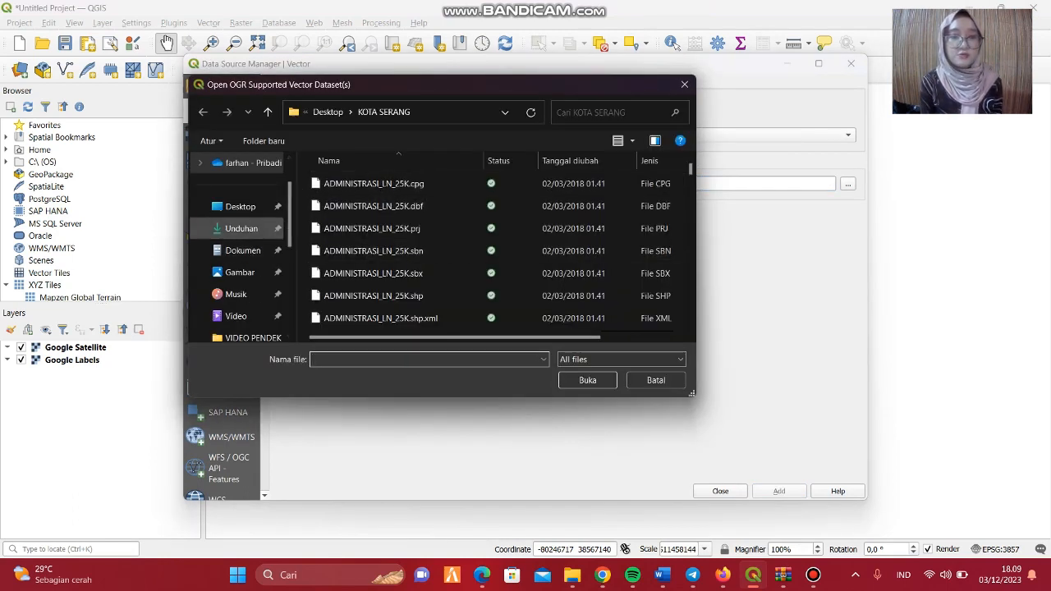
left_click(241, 229)
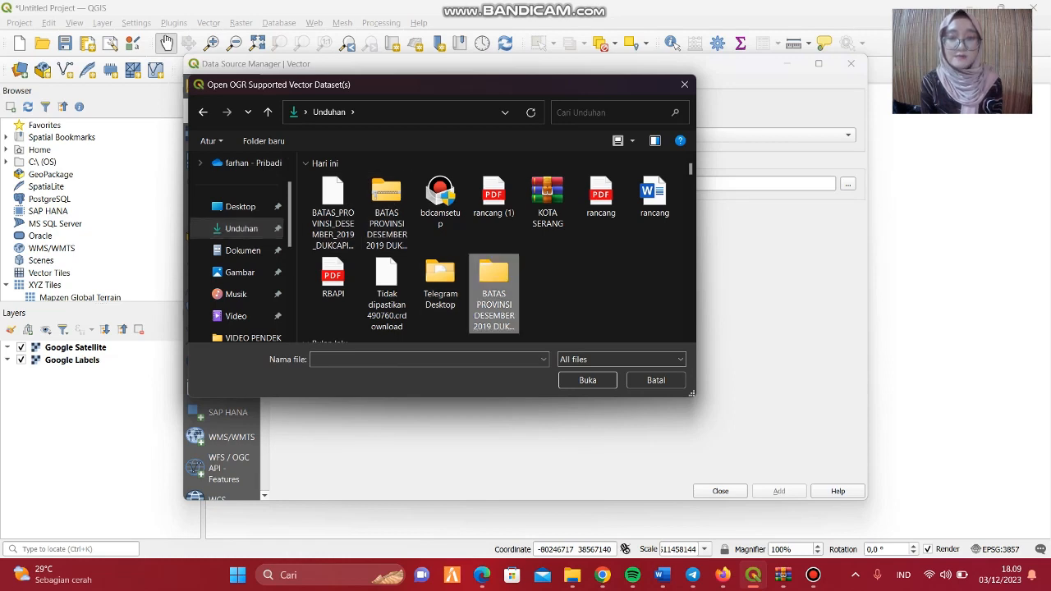
double_click(493, 283)
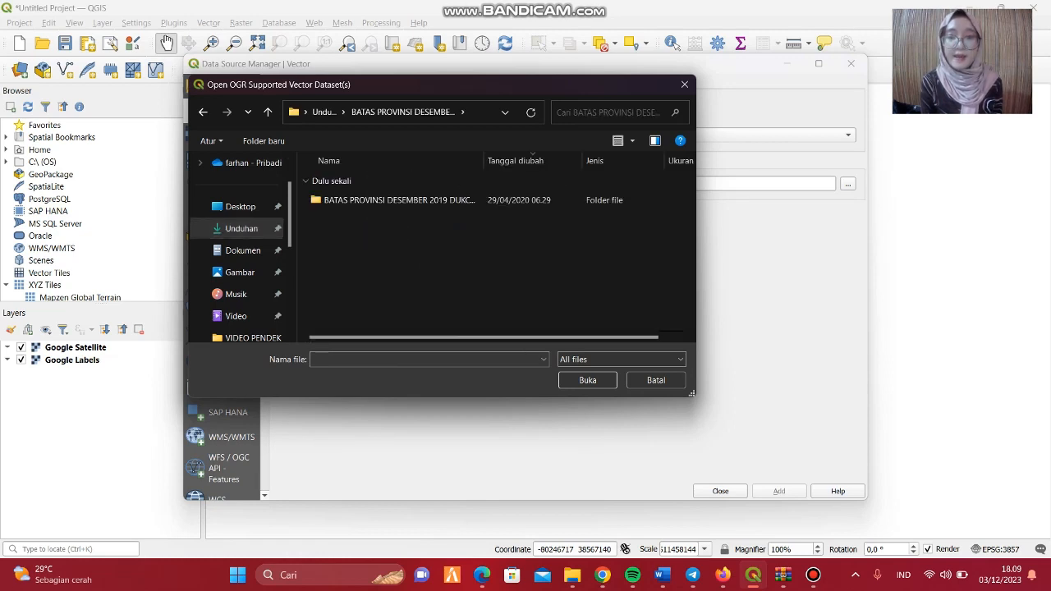
double_click(399, 200)
left_click(399, 290)
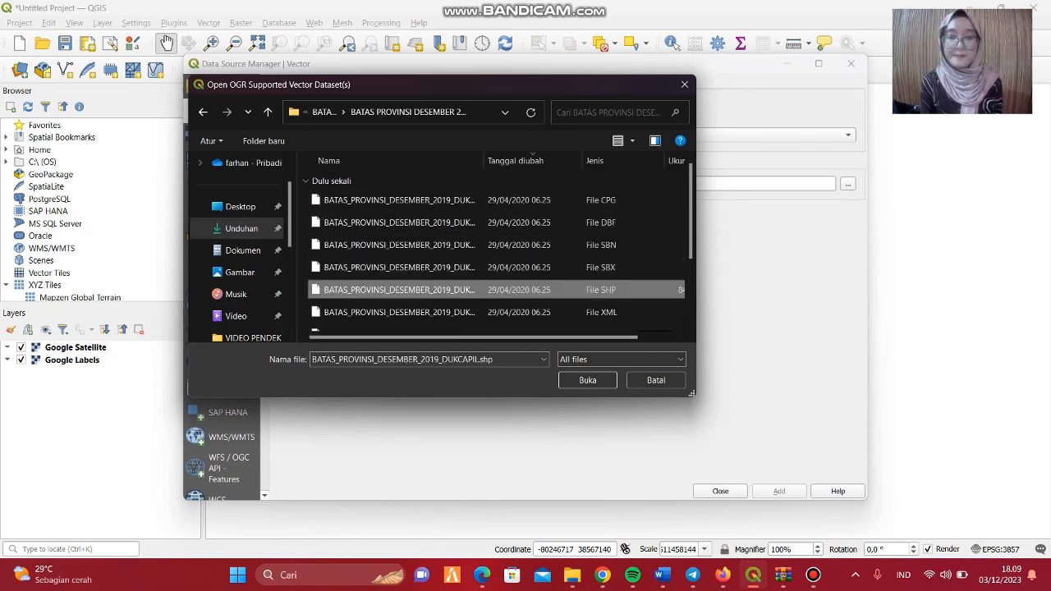
left_click(587, 380)
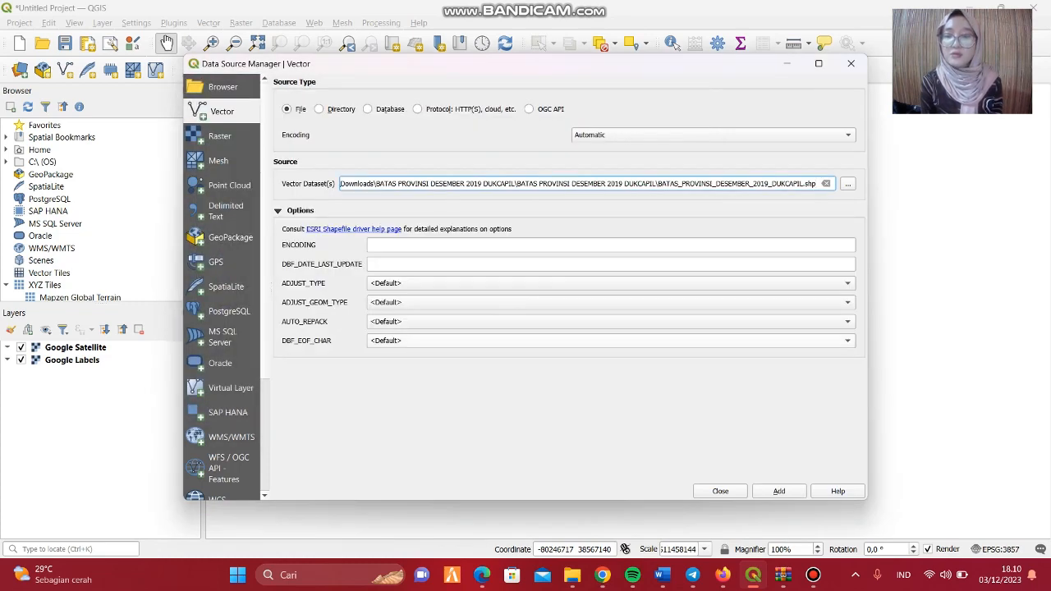
left_click(779, 491)
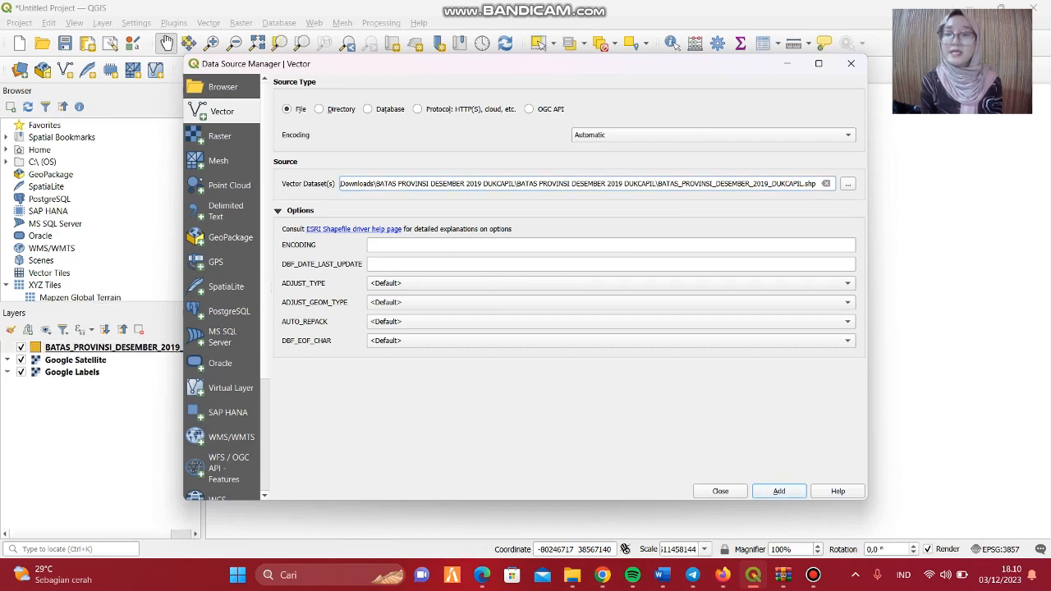
Add ADMINISTRASIDESA_AR_25K.shp from the KOTA SERANG desktop folder as a vector layer.
left_click(847, 184)
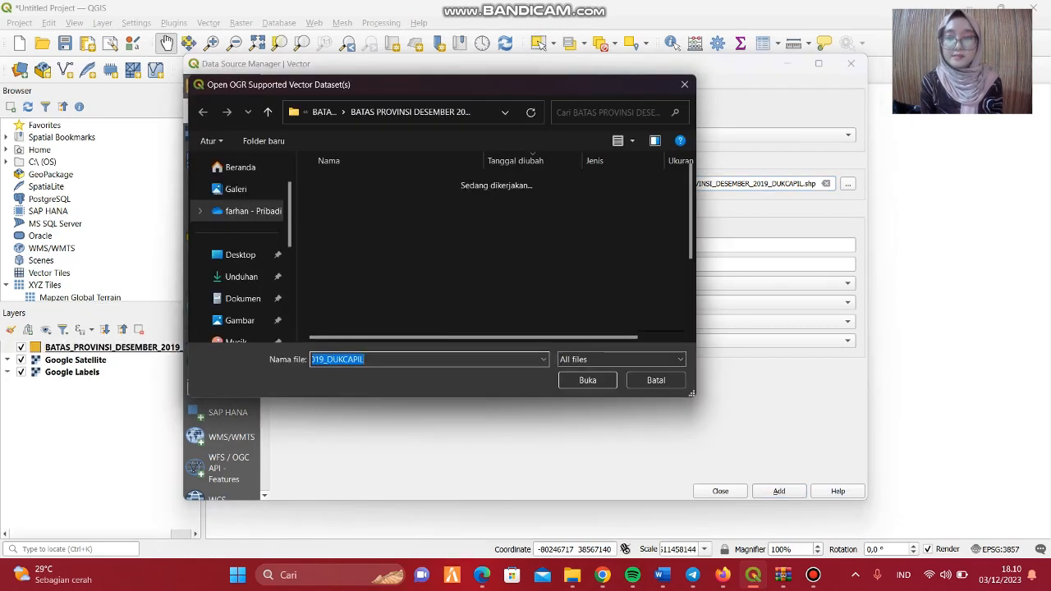
left_click(239, 207)
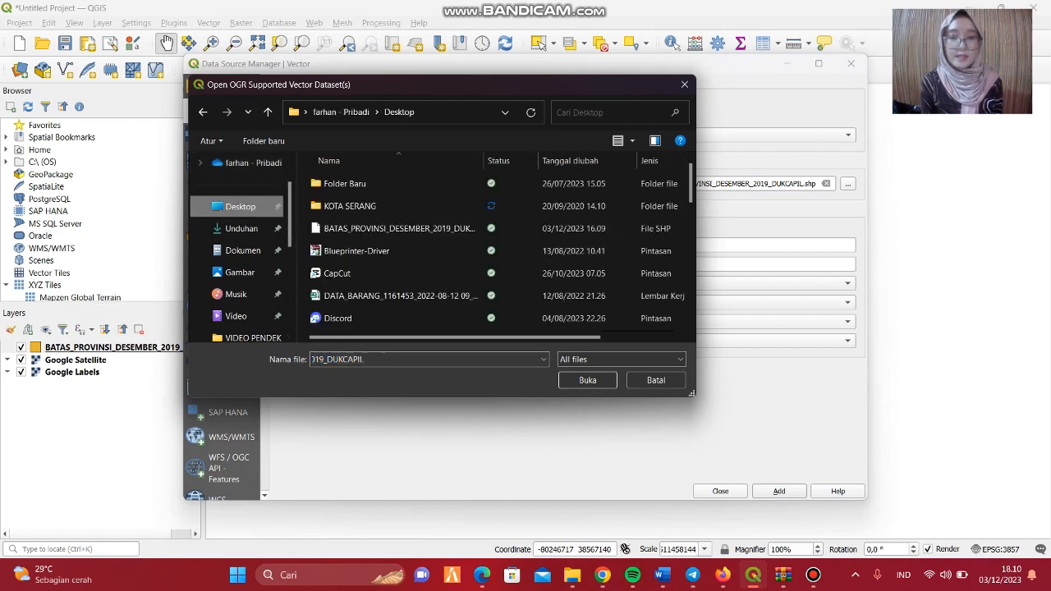
double_click(349, 206)
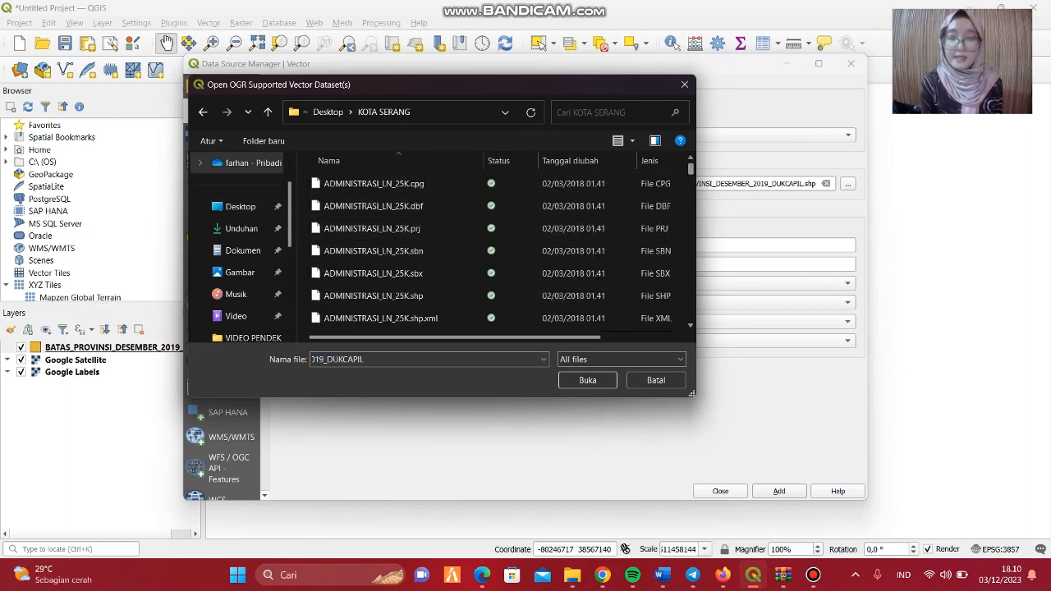
scroll(491, 250, "down", 1)
scroll(491, 251, "down", 2)
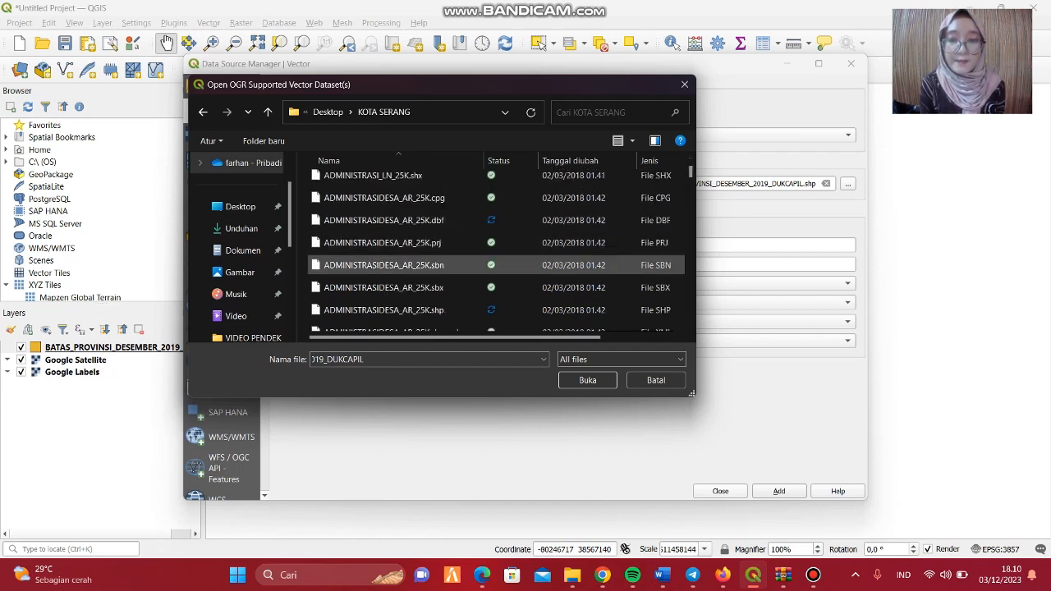
left_click(411, 309)
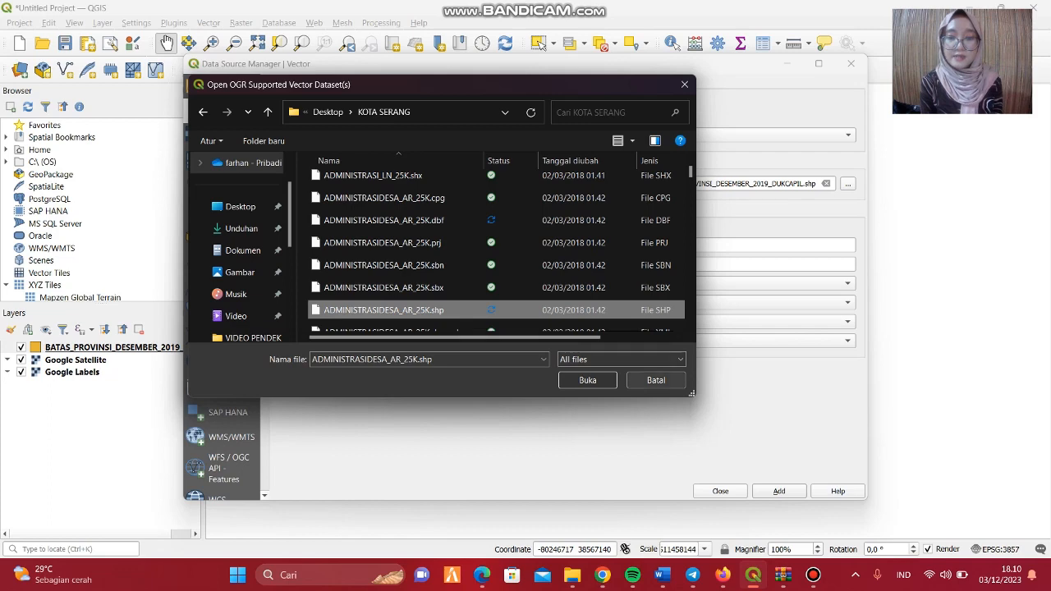
left_click(587, 380)
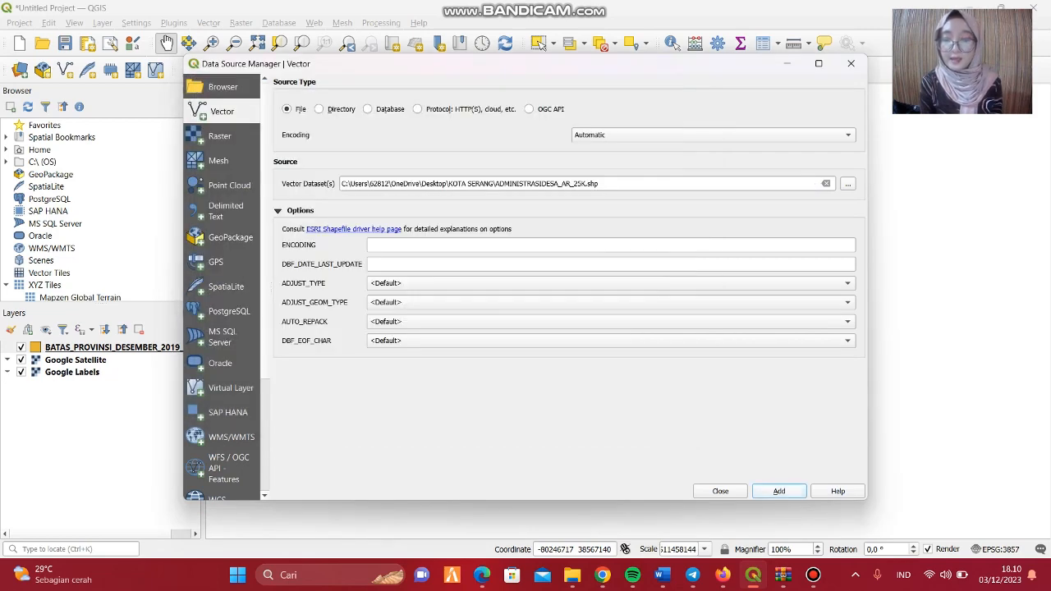
left_click(779, 491)
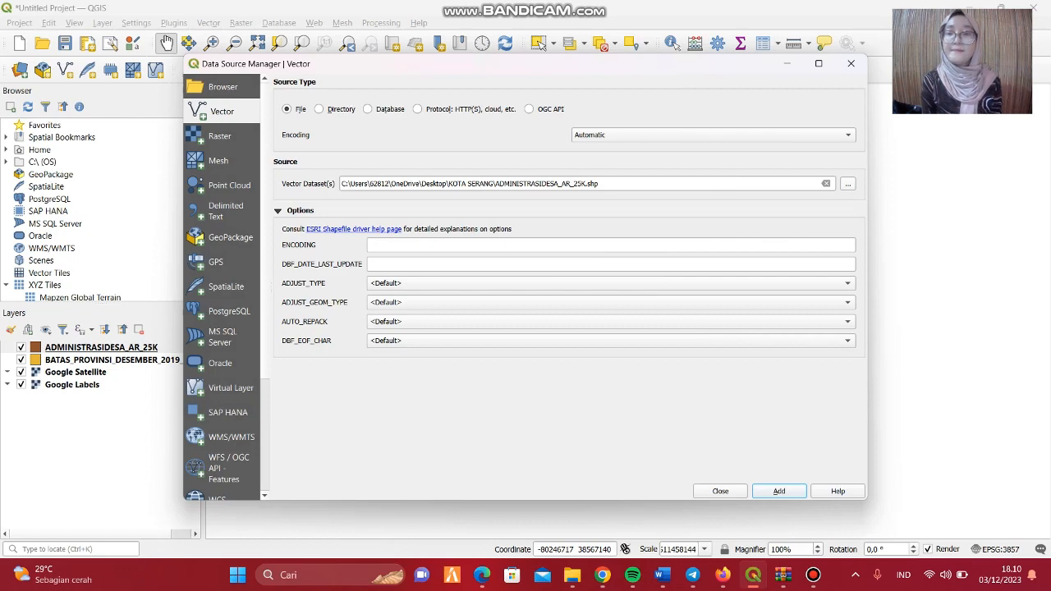
Add the harbour point shapefile PELABUHAN_PT_25K.shp from the KOTA SERANG folder as a vector layer.
left_click(847, 183)
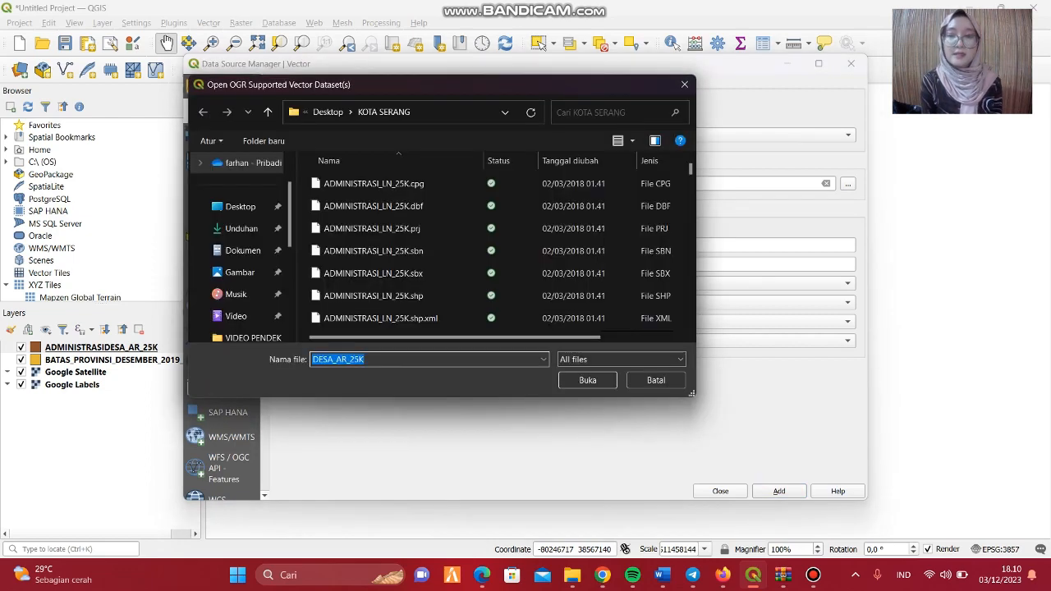
scroll(492, 251, "down", 15)
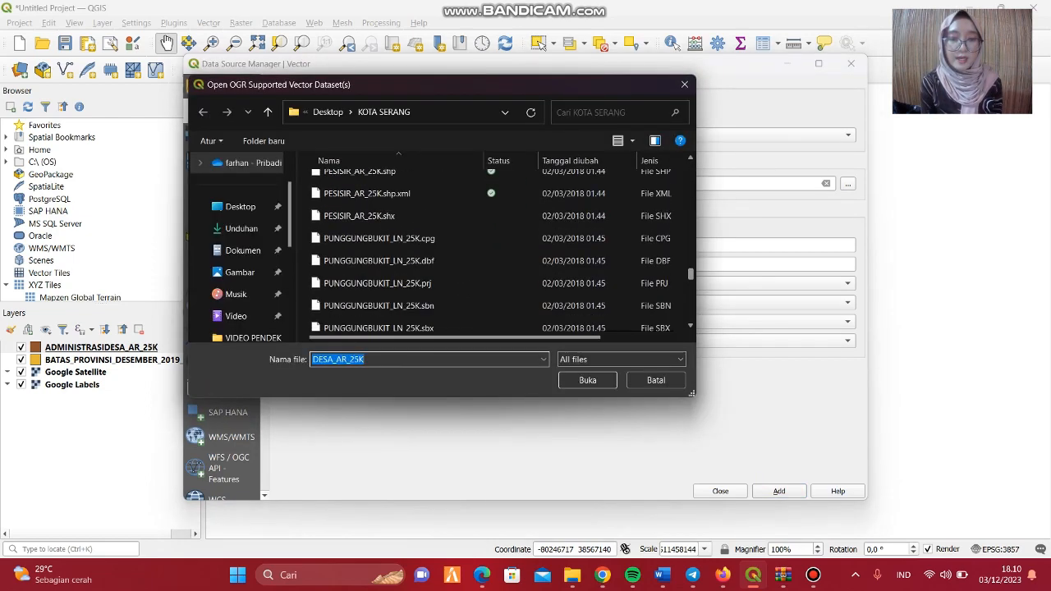
scroll(492, 250, "up", 8)
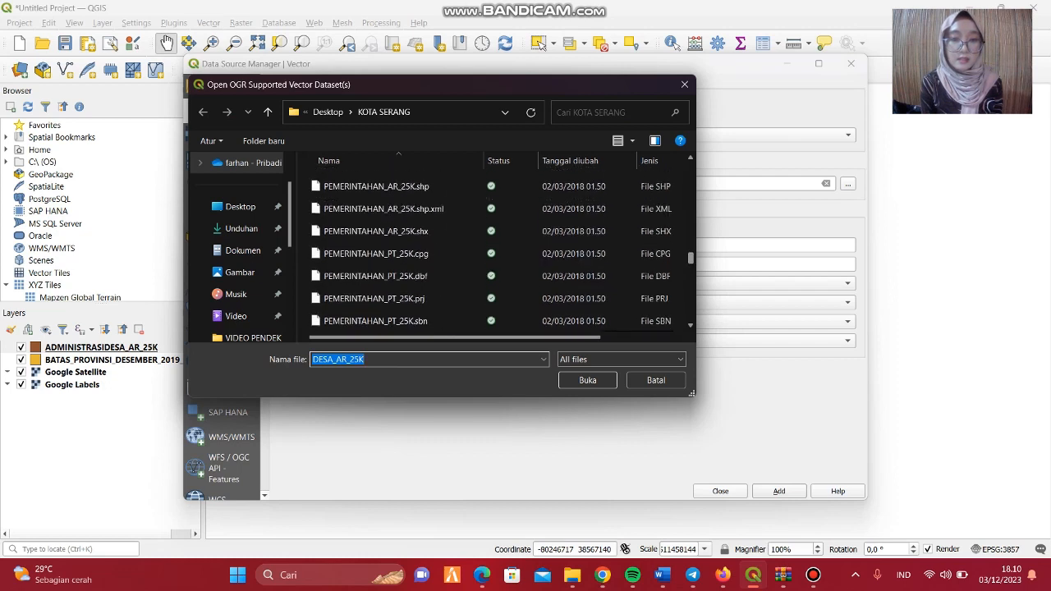
scroll(493, 251, "up", 5)
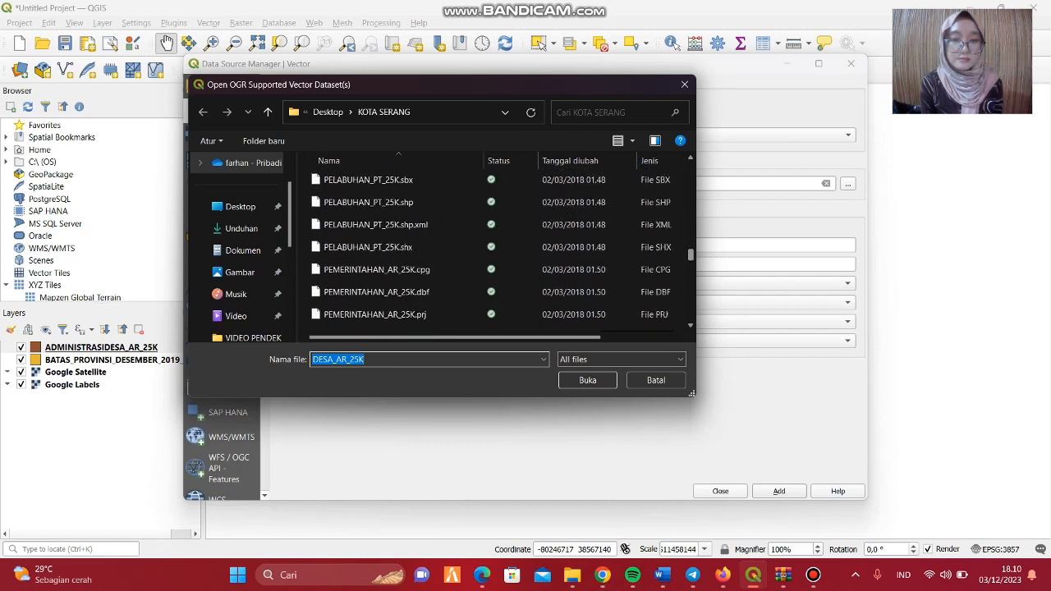
scroll(493, 263, "down", 1)
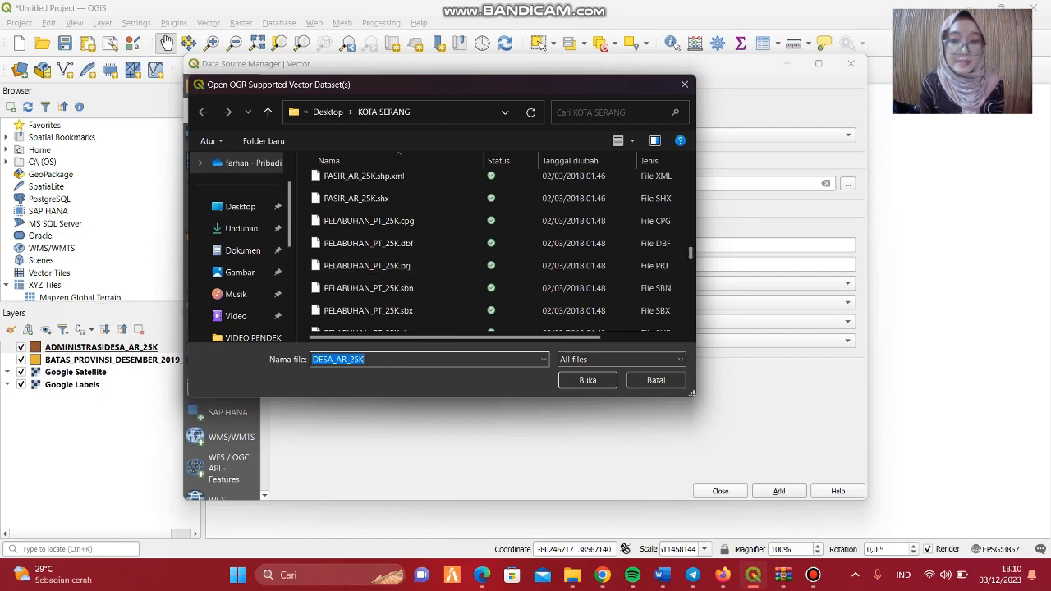
left_click(691, 326)
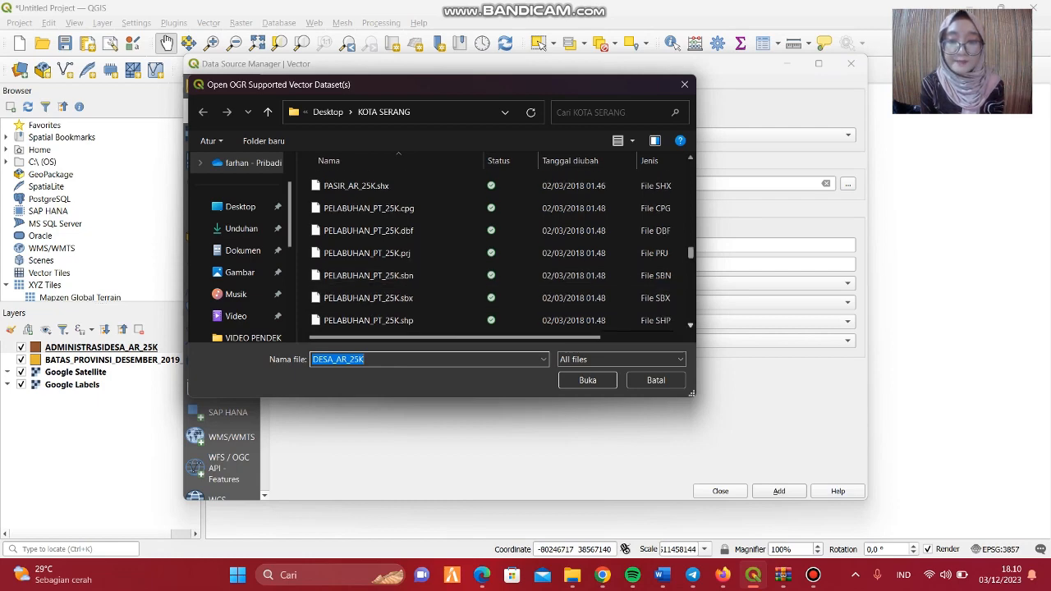
left_click(368, 320)
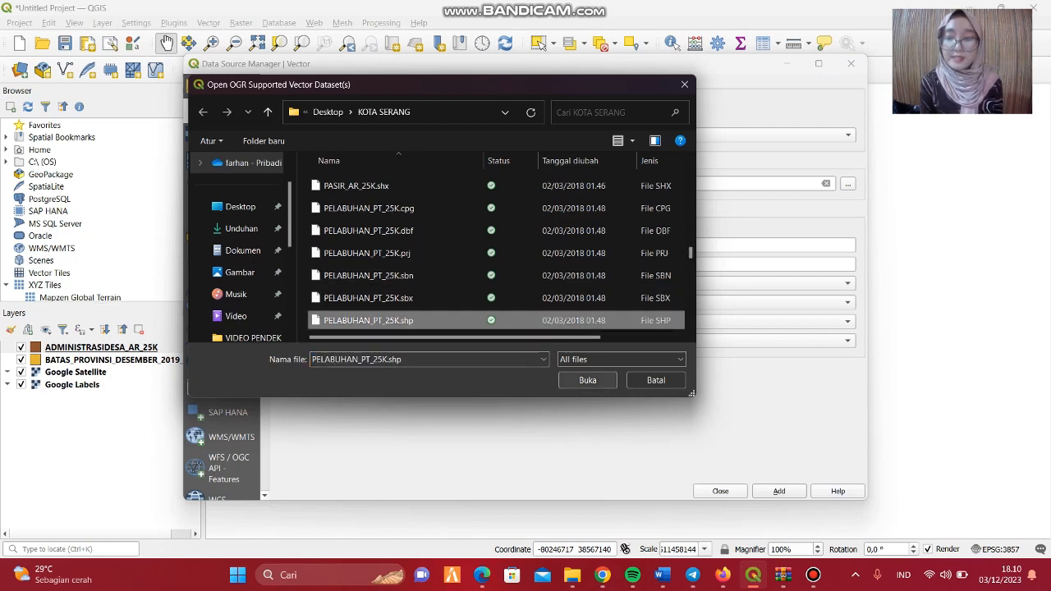
left_click(588, 380)
left_click(780, 491)
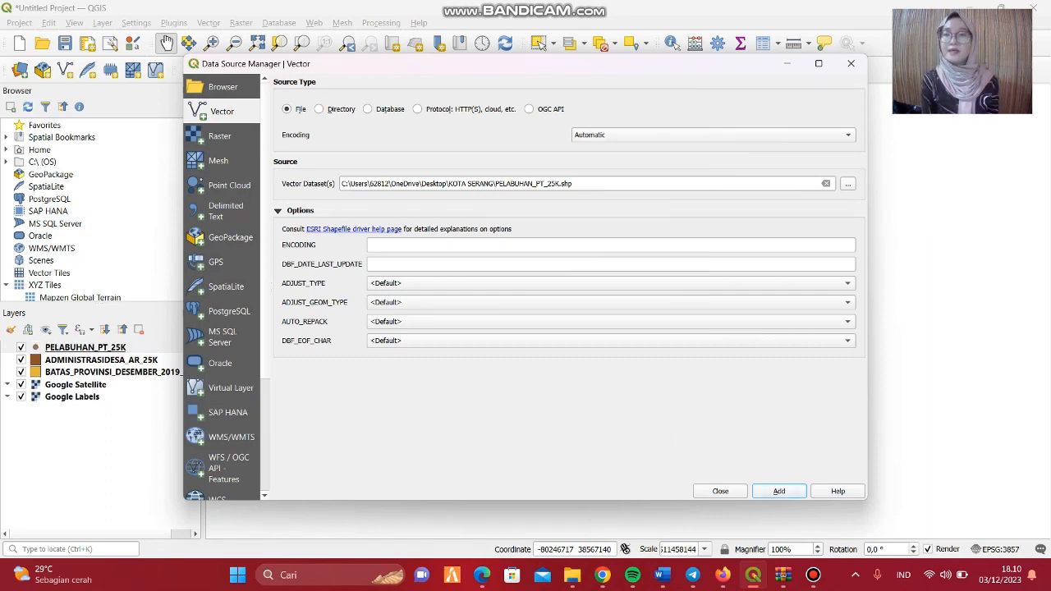
Minimise the Data Source Manager and examine the province boundaries across Indonesia on the map.
left_click(787, 63)
scroll(661, 245, "up", 2)
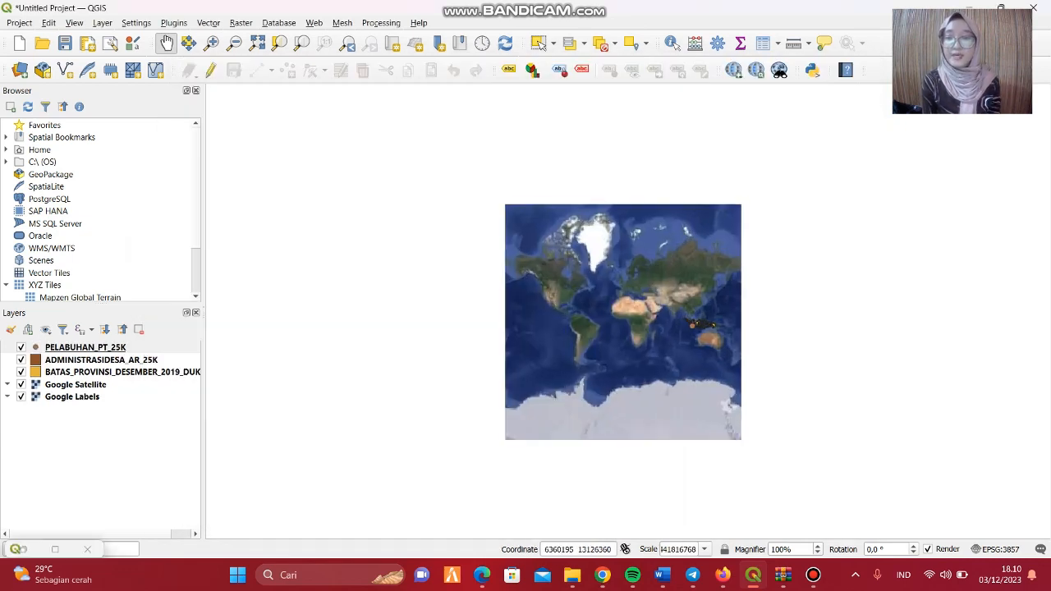
scroll(664, 247, "up", 1)
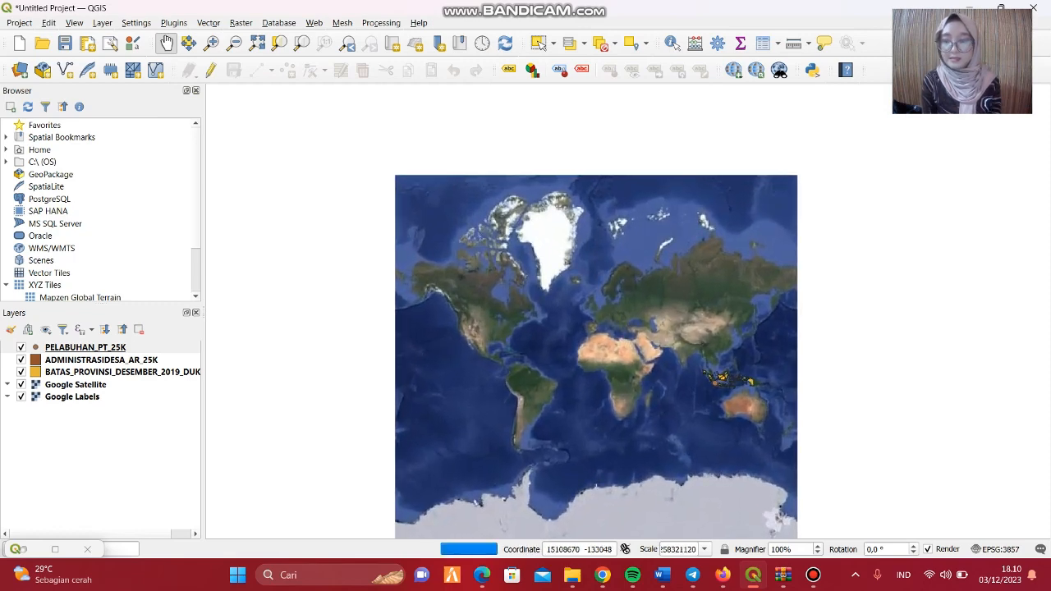
scroll(746, 375, "up", 3)
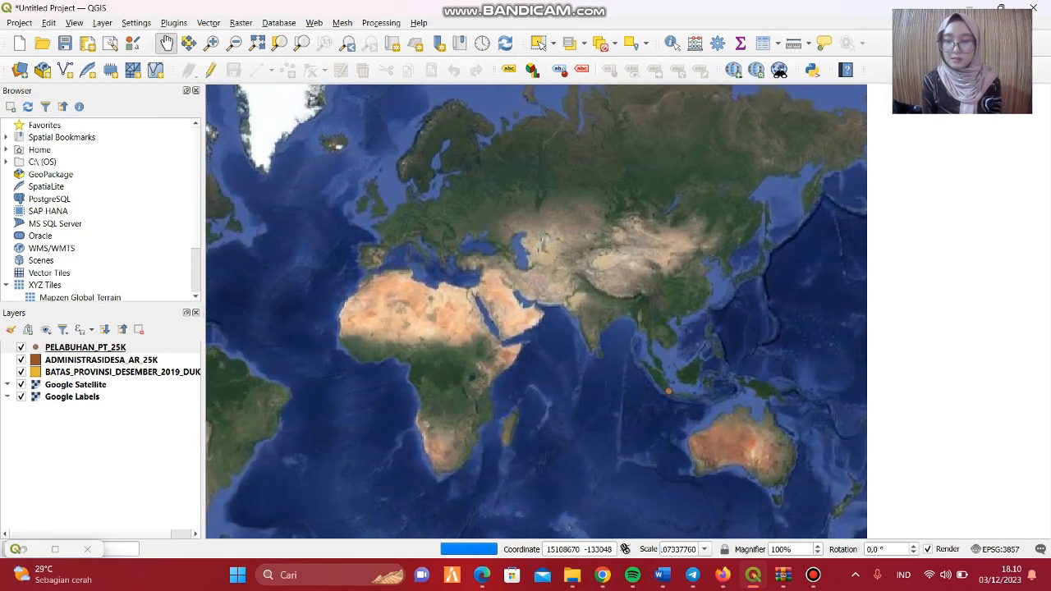
scroll(746, 376, "up", 1)
left_click_drag(683, 451, 655, 362)
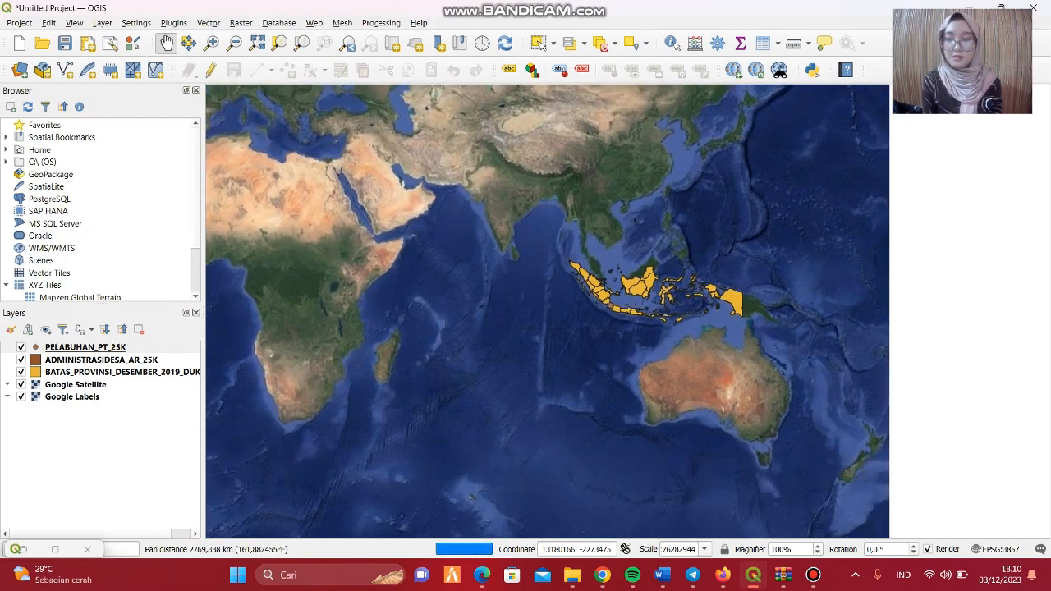
scroll(654, 358, "up", 2)
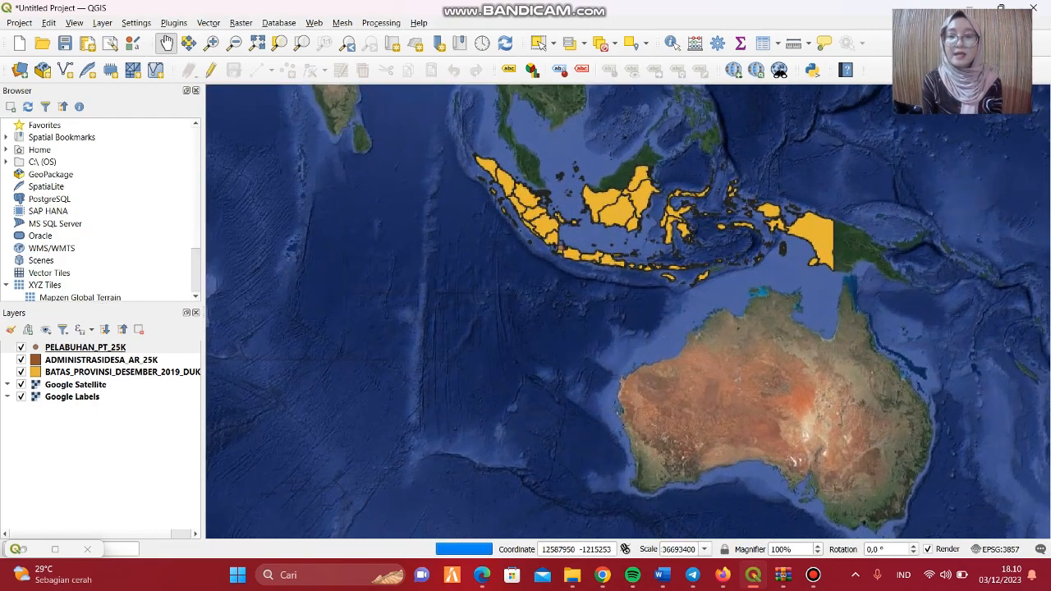
left_click_drag(616, 283, 620, 331)
scroll(621, 331, "up", 1)
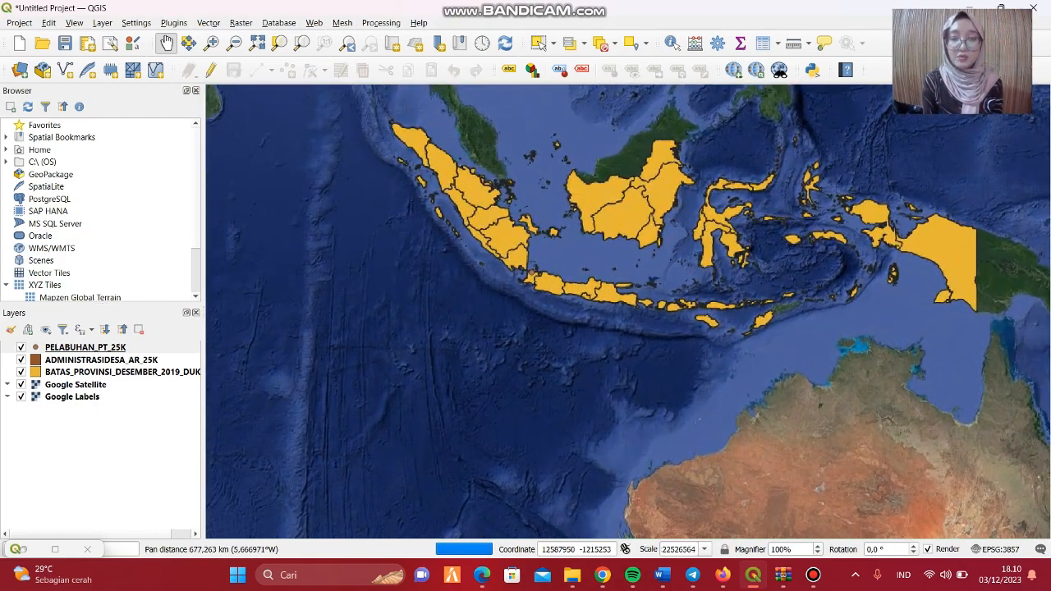
scroll(527, 299, "up", 1)
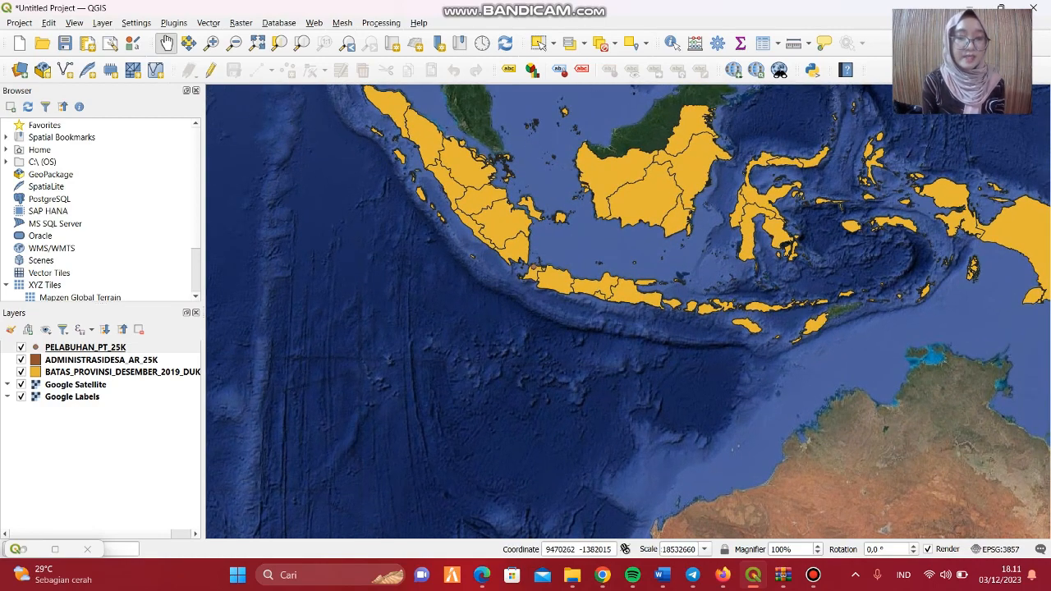
Show labels for the BATAS_PROVINSI_DESEMBER_2019_DUKCAPIL province boundary layer.
left_click(189, 372)
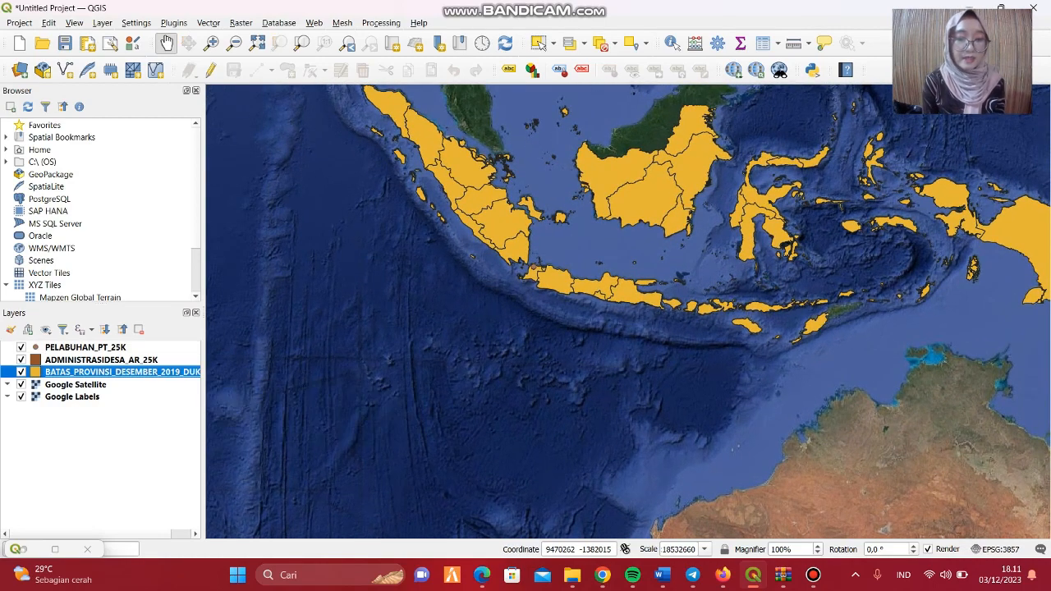
right_click(189, 372)
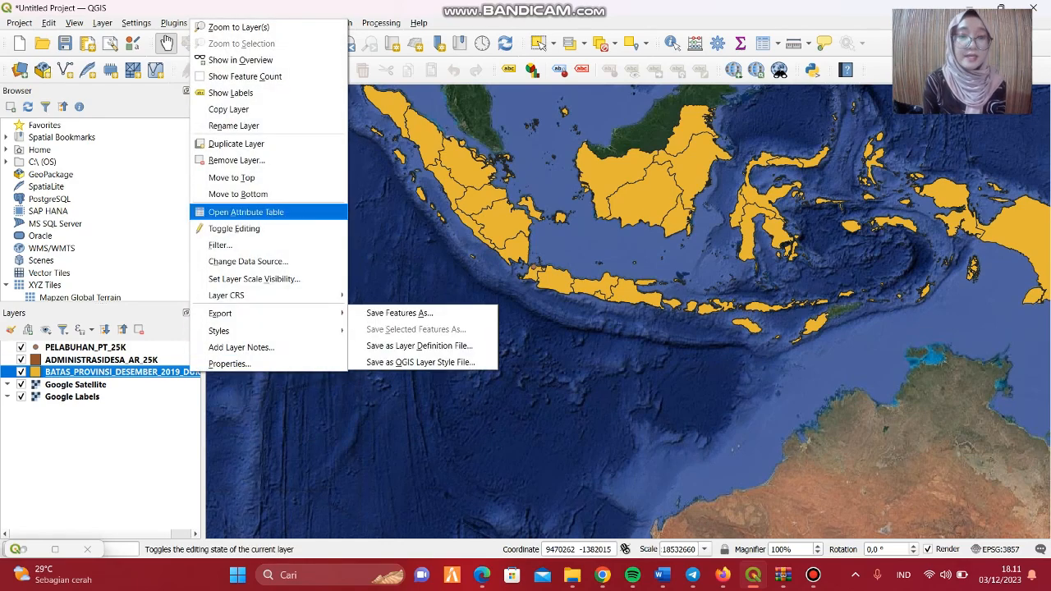
left_click(230, 93)
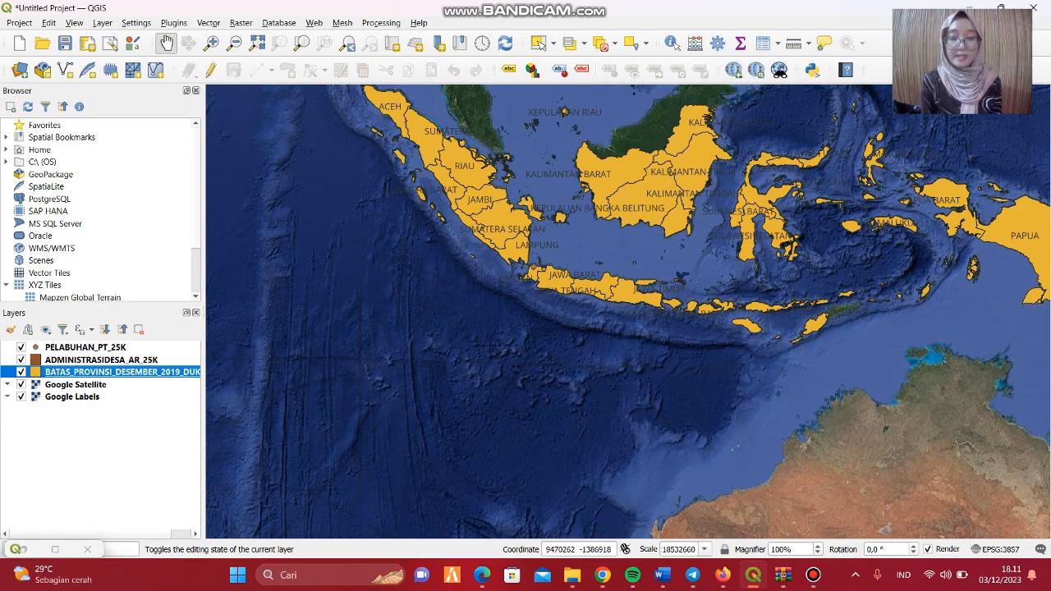
Filter the province boundary layer with the expression "PROVINSI" = 'BANTEN'.
right_click(198, 373)
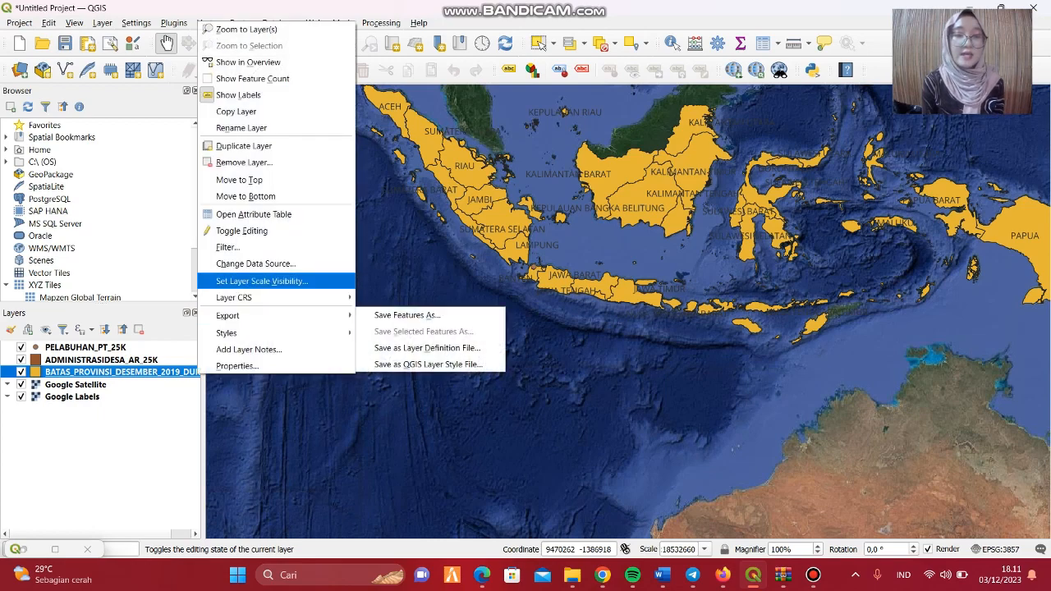
left_click(228, 247)
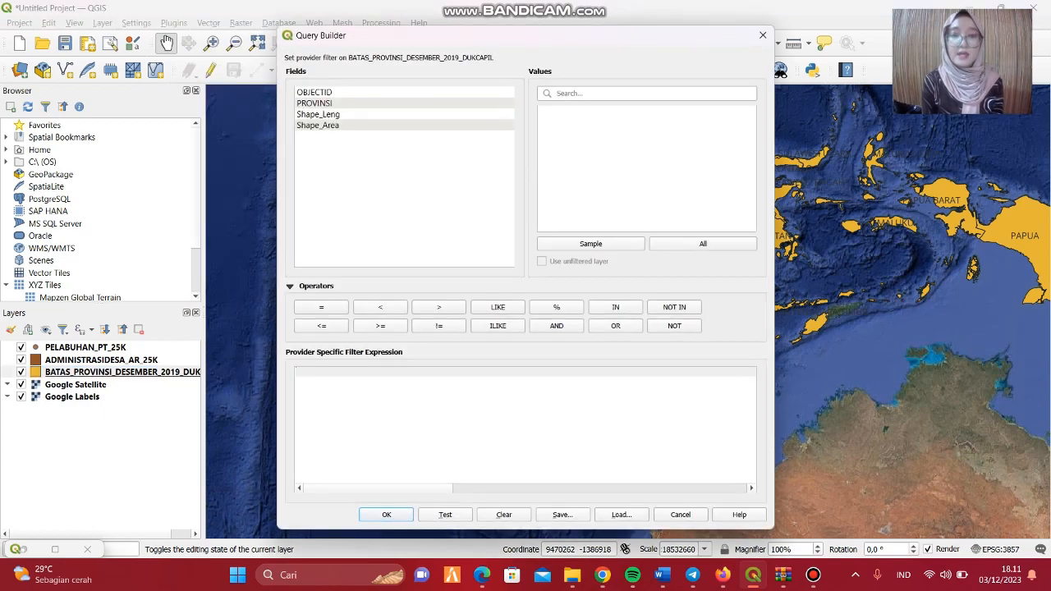
double_click(314, 103)
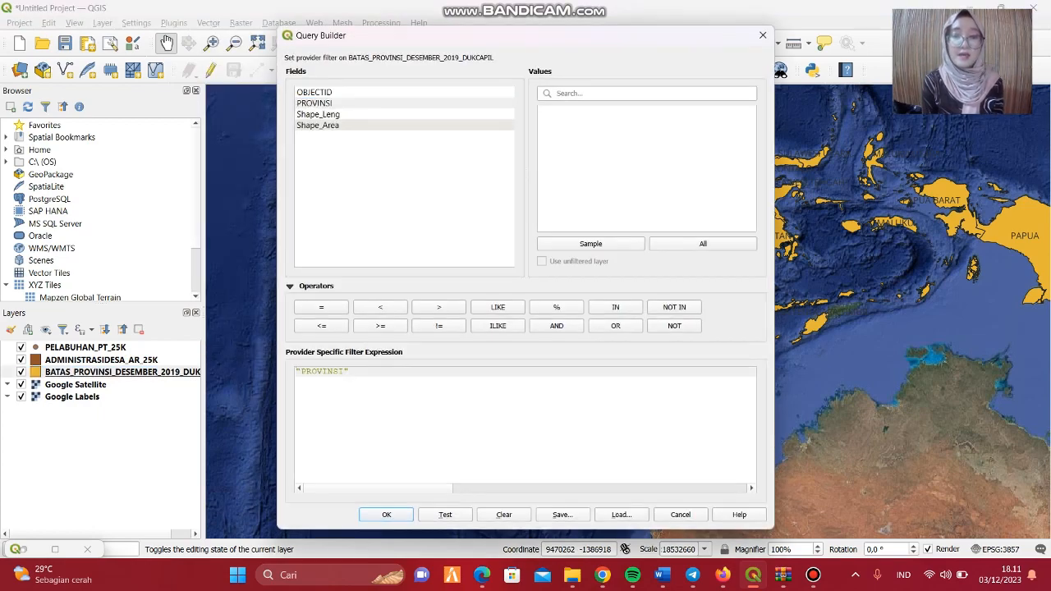
left_click(321, 307)
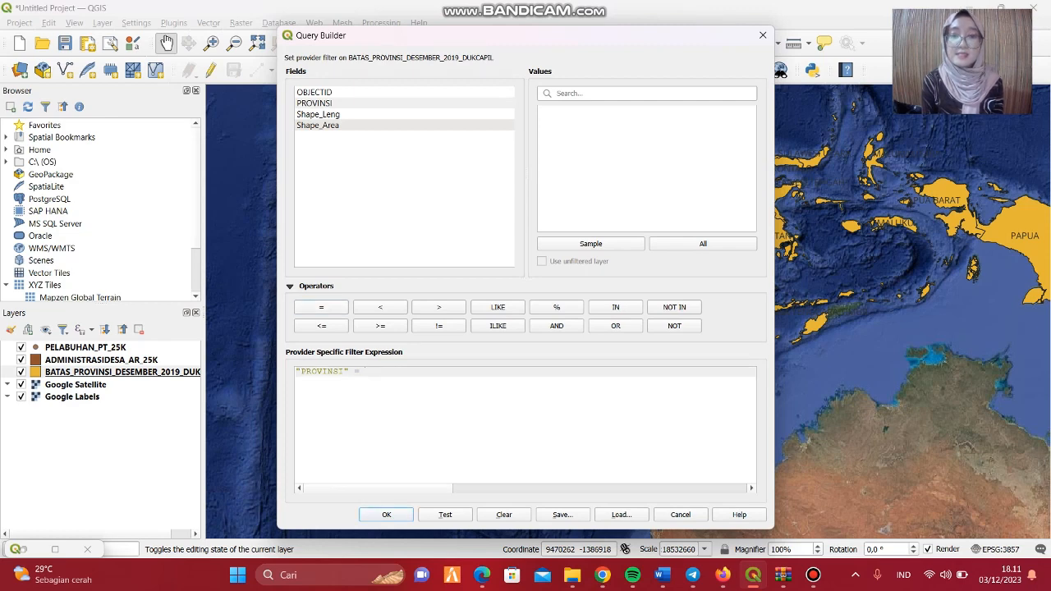
left_click(632, 94)
type("BANTEN")
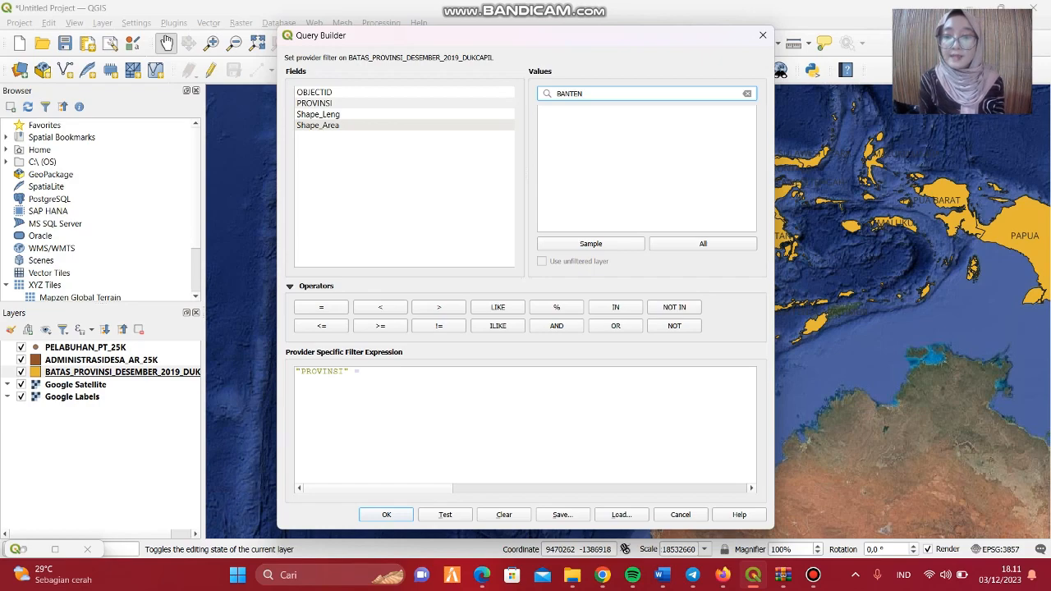
left_click(703, 244)
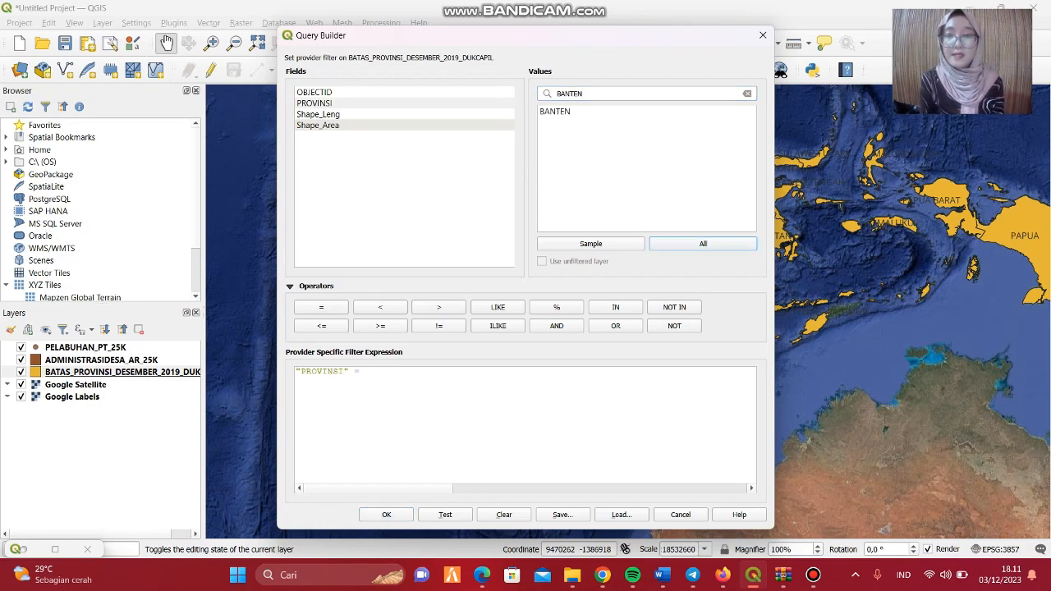
double_click(555, 111)
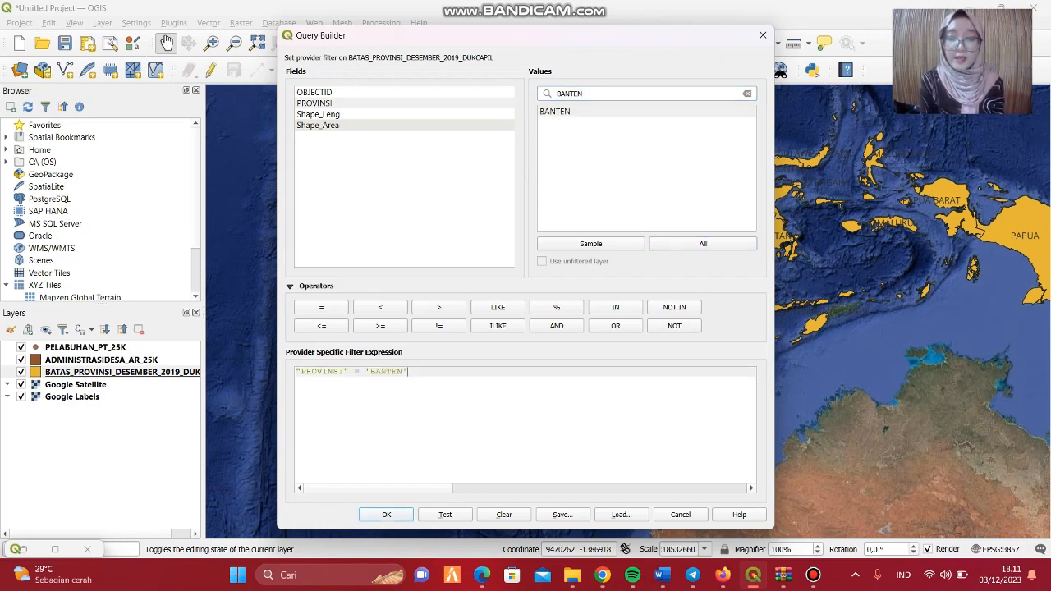
left_click(385, 515)
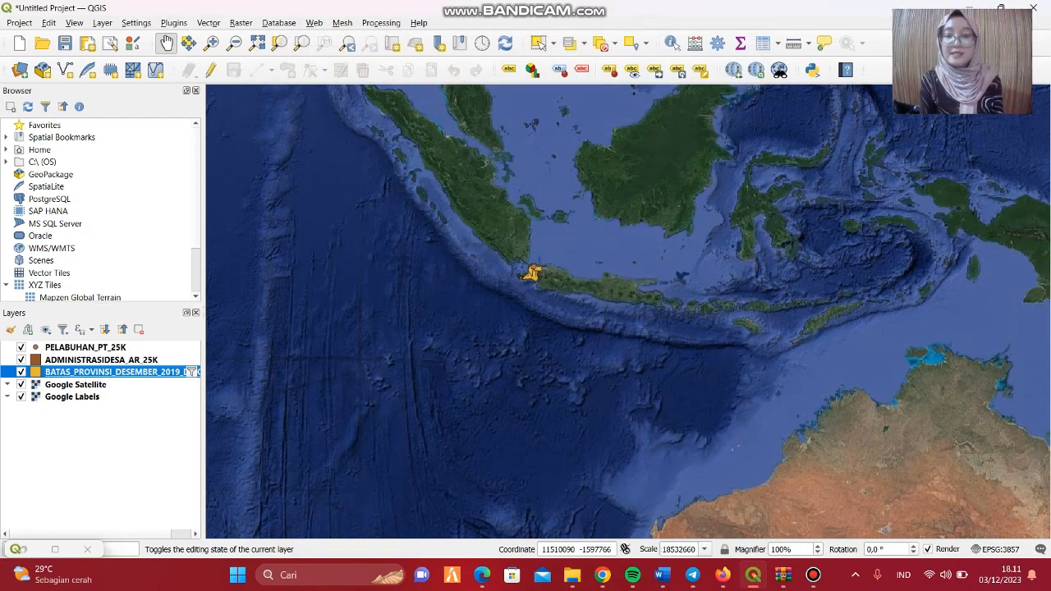
Examine the Kota Serang village polygons in northern Banten up close, with the whole area framed at a scale of 1:176257.
scroll(499, 369, "up", 3)
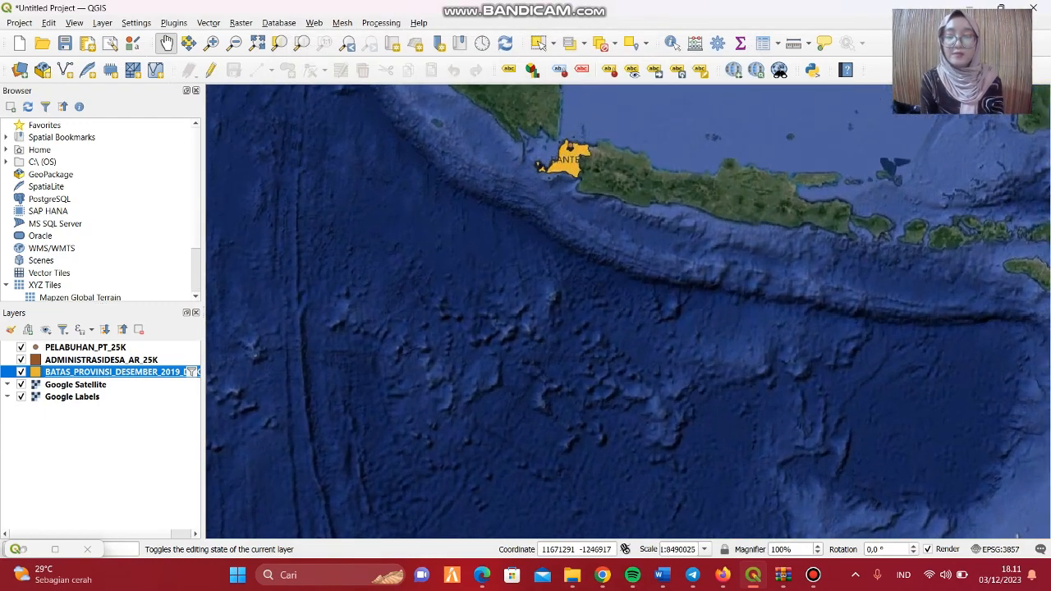
scroll(526, 321, "up", 1)
left_click_drag(661, 195, 656, 320)
scroll(657, 321, "up", 2)
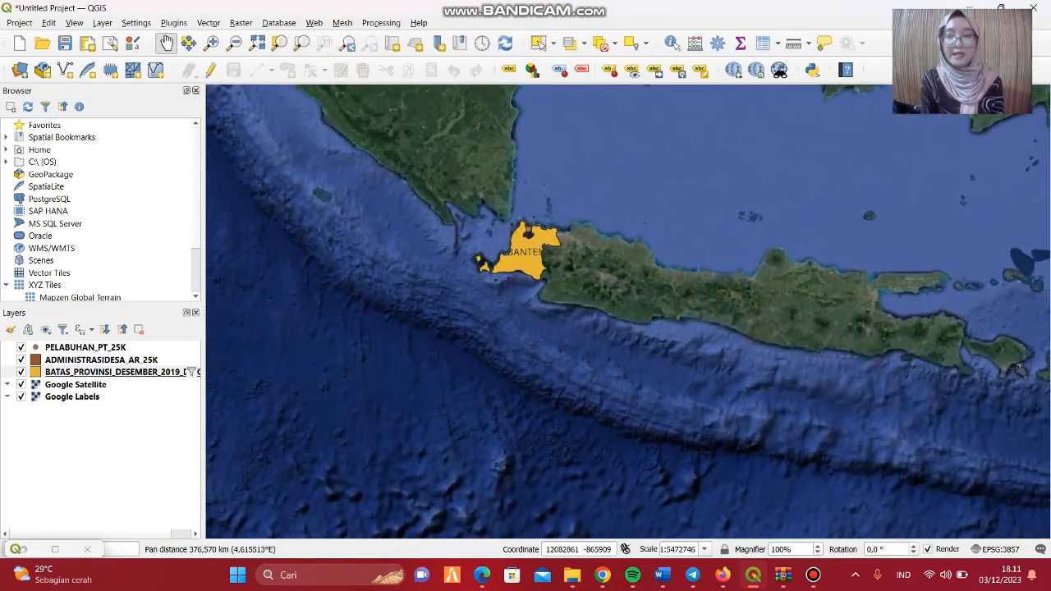
scroll(659, 320, "down", 1)
scroll(659, 320, "up", 1)
left_click_drag(486, 274, 629, 311)
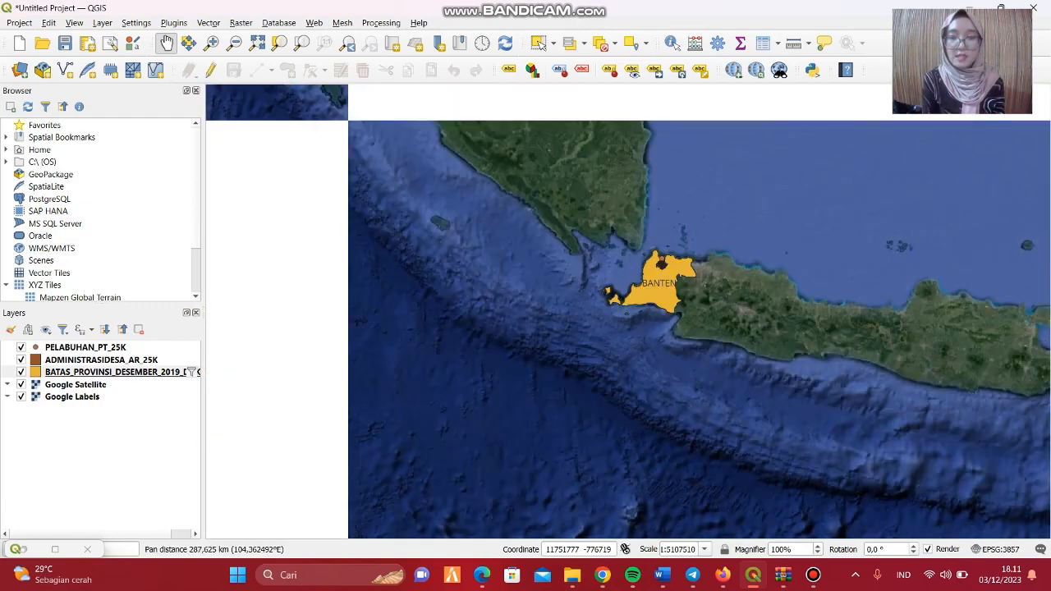
scroll(477, 267, "up", 2)
left_click_drag(773, 366, 681, 365)
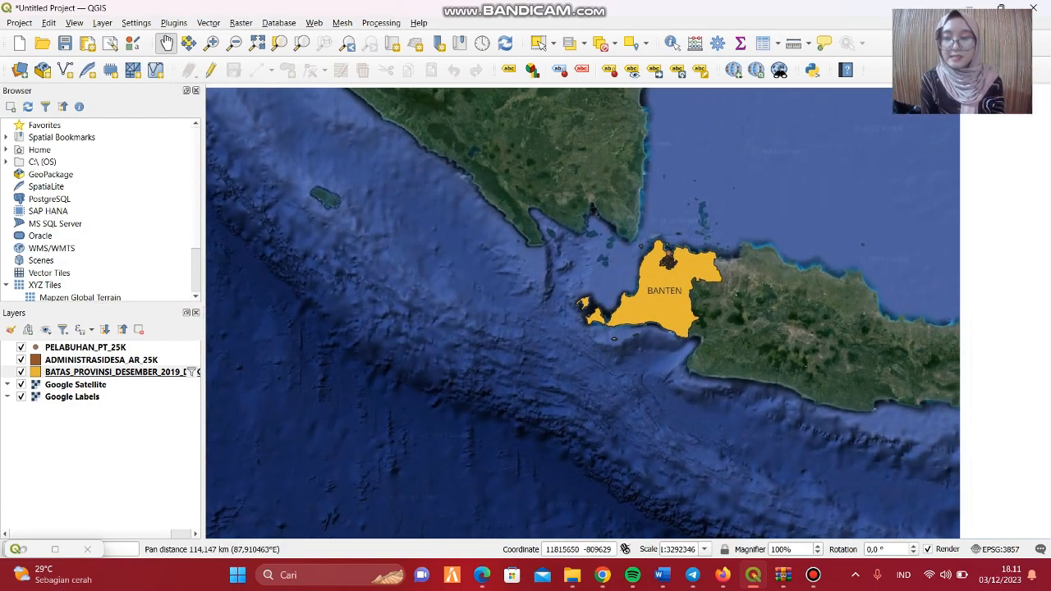
scroll(665, 361, "up", 3)
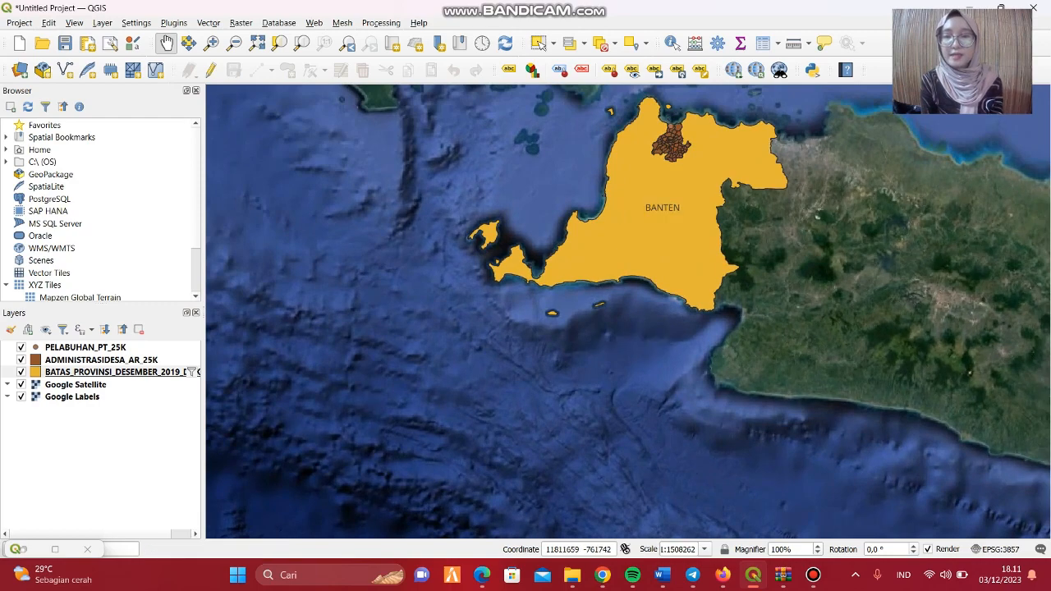
left_click_drag(658, 280, 665, 362)
scroll(665, 362, "up", 2)
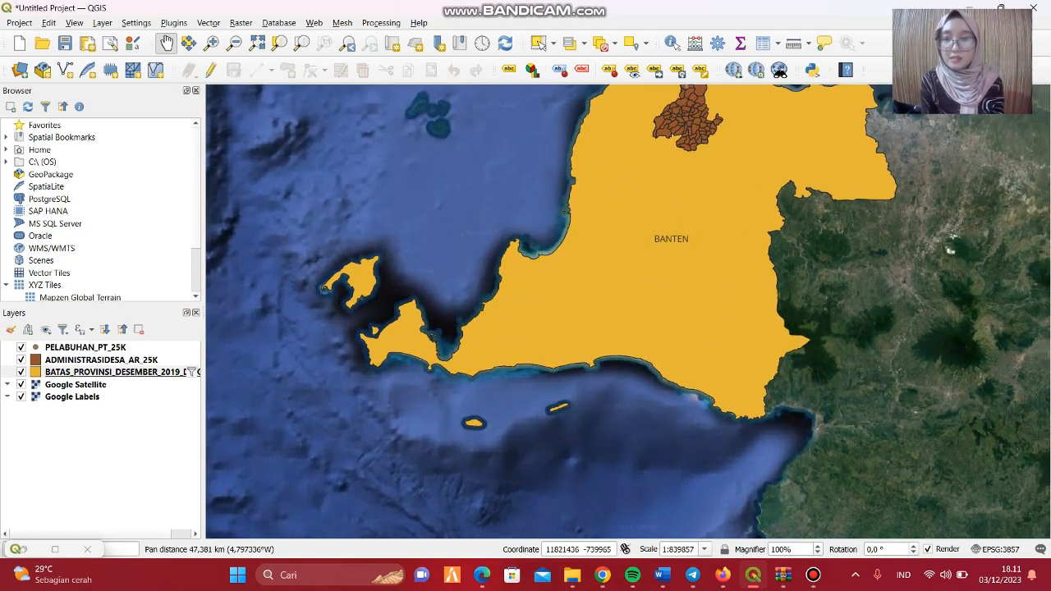
left_click_drag(693, 291, 662, 380)
scroll(662, 380, "up", 3)
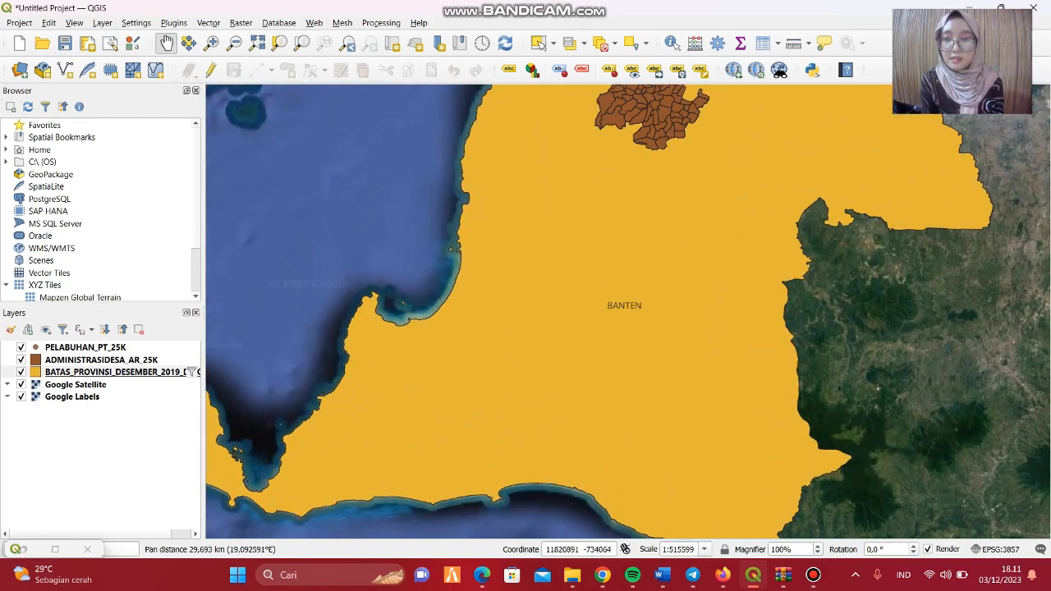
left_click_drag(659, 305, 659, 451)
scroll(659, 451, "up", 2)
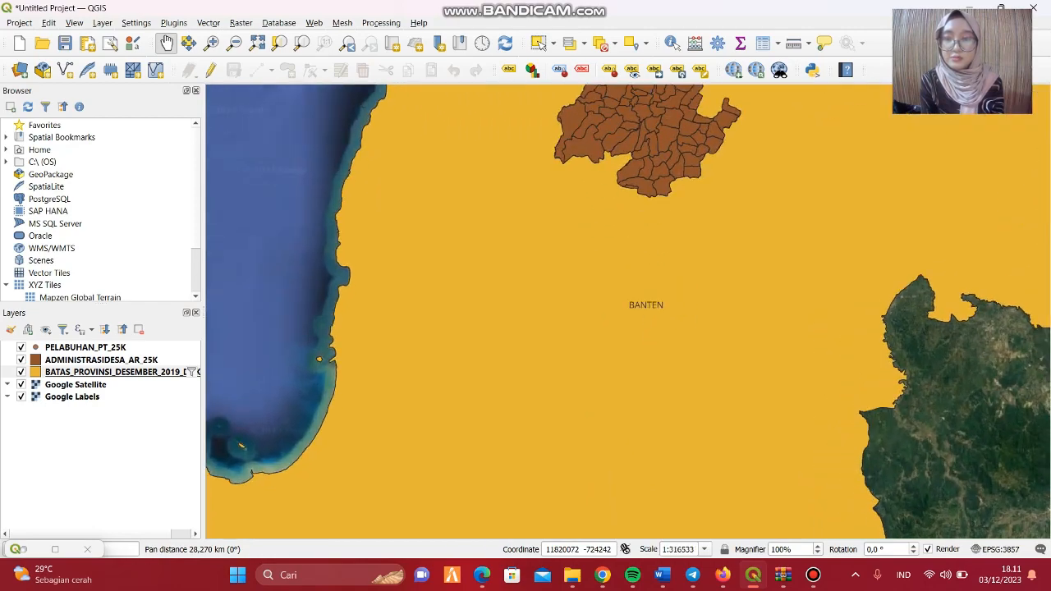
left_click_drag(669, 350, 657, 481)
scroll(657, 481, "up", 2)
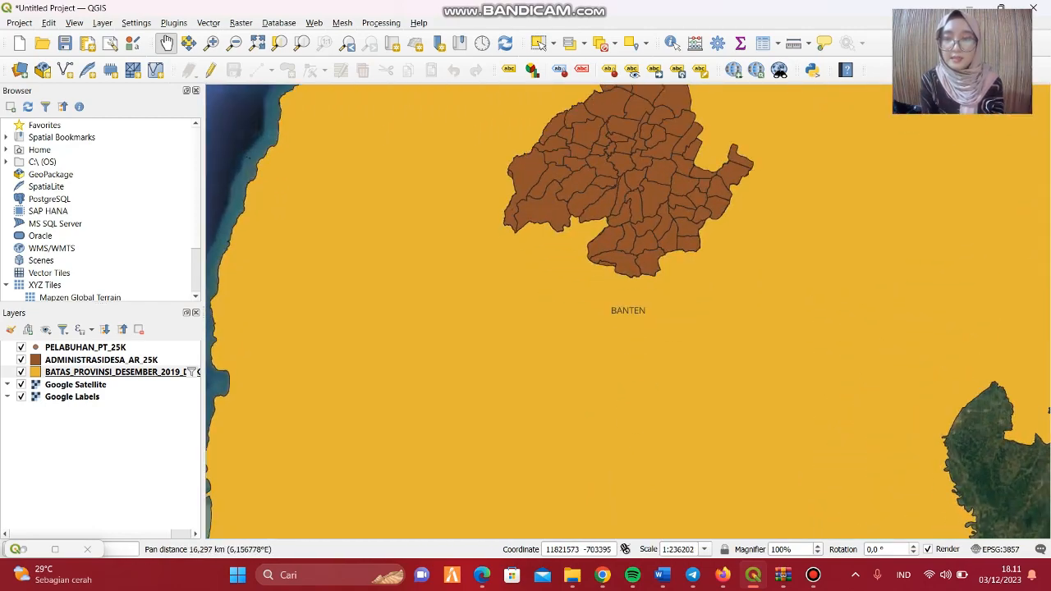
left_click_drag(669, 378, 658, 514)
scroll(657, 513, "up", 2)
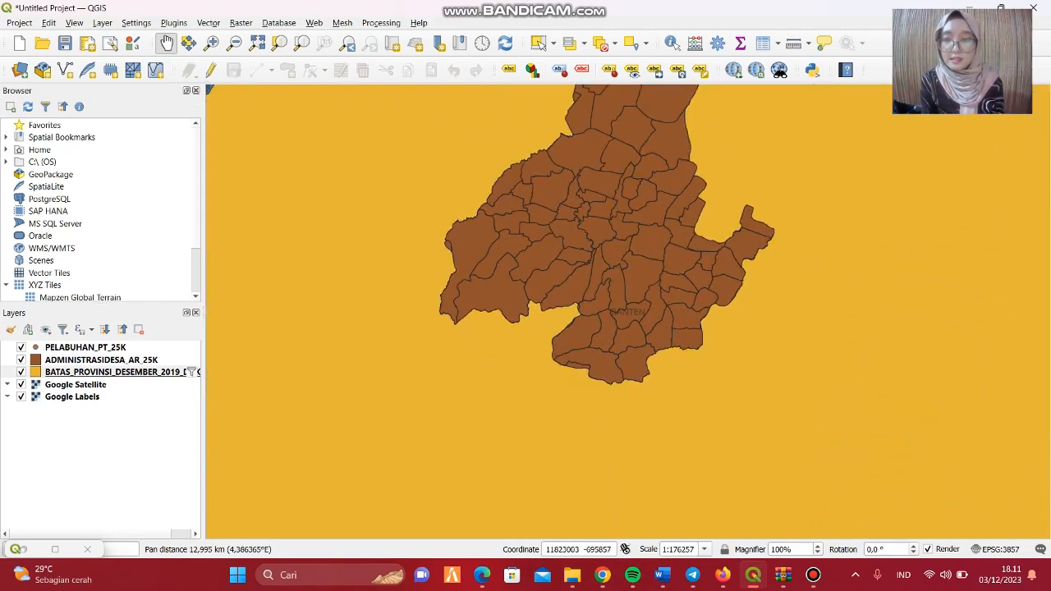
left_click_drag(678, 399, 675, 518)
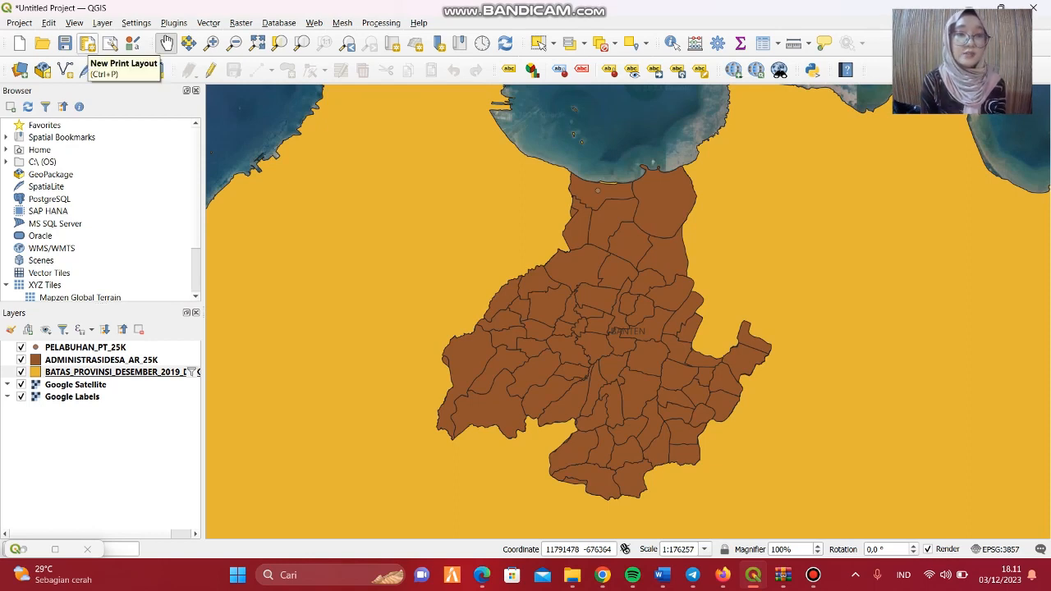
Create a new print layout titled PETA DDDPI.
left_click(87, 44)
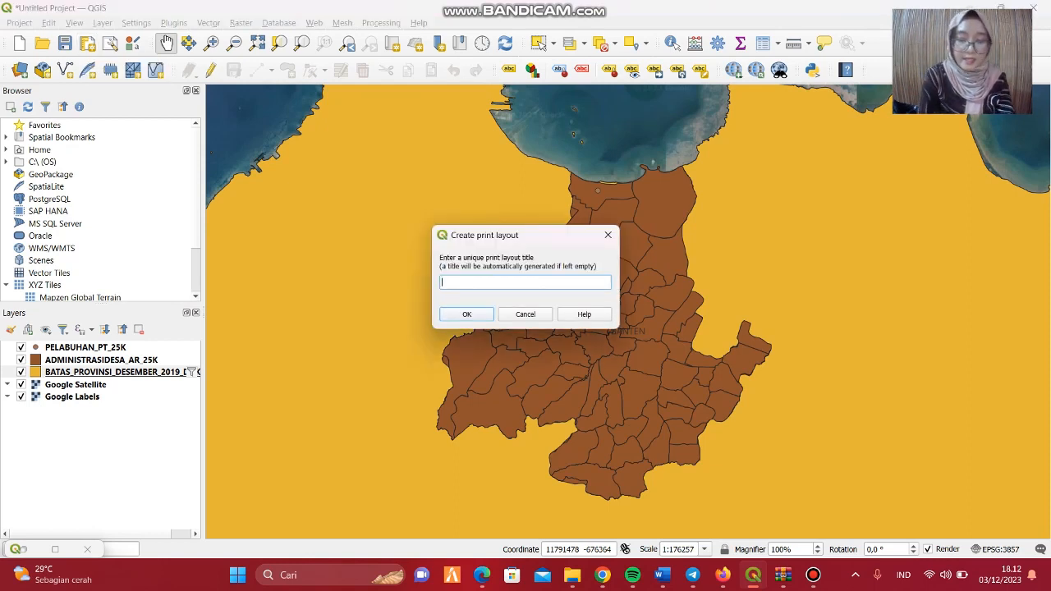
type("PETA DDDPI")
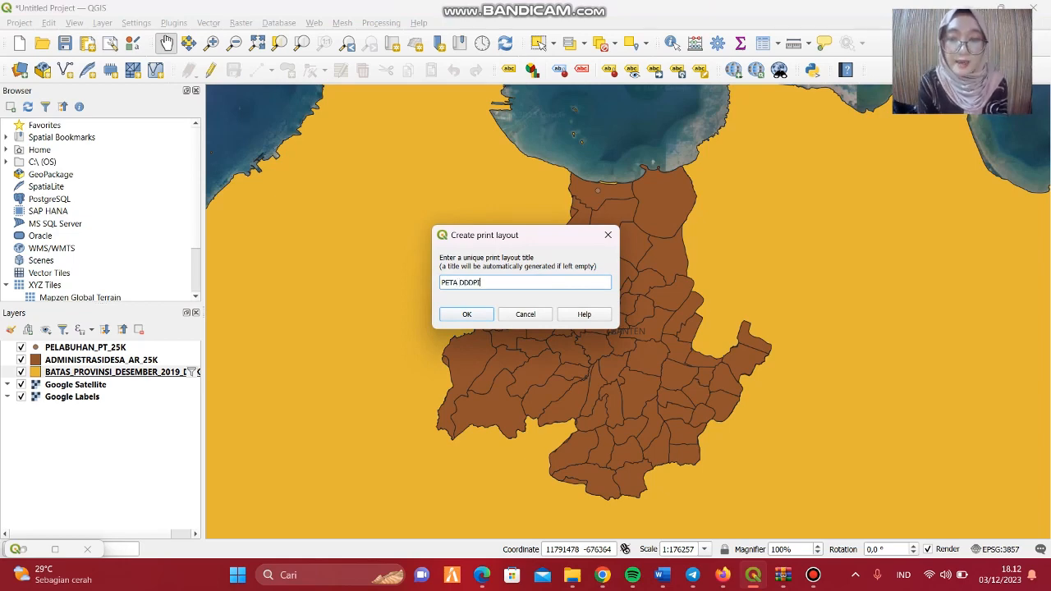
key("Return")
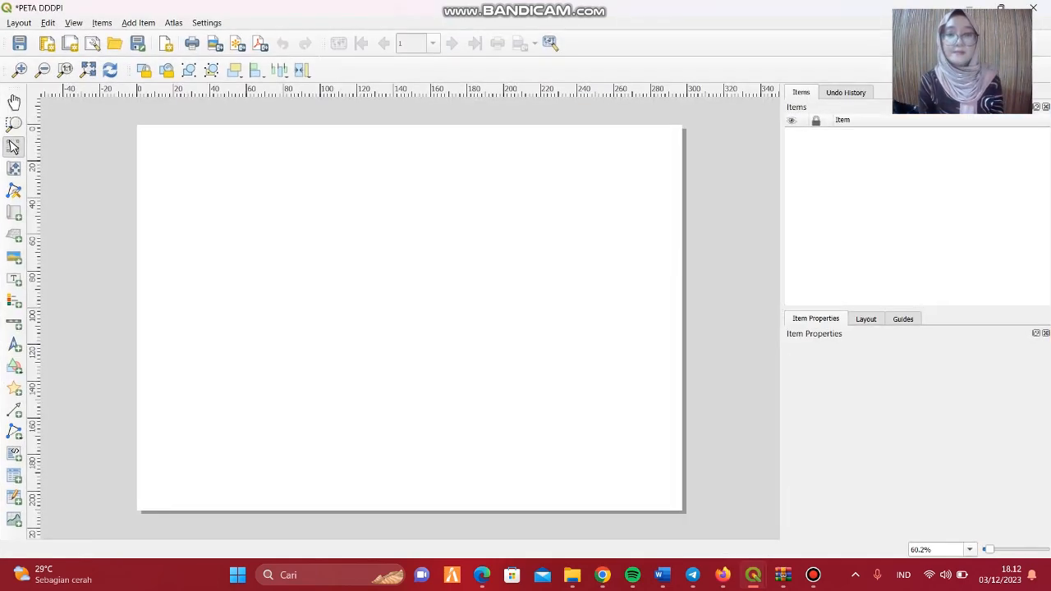
Add a map item about 100 mm wide and 173 mm tall to the western part of the layout page.
left_click(138, 22)
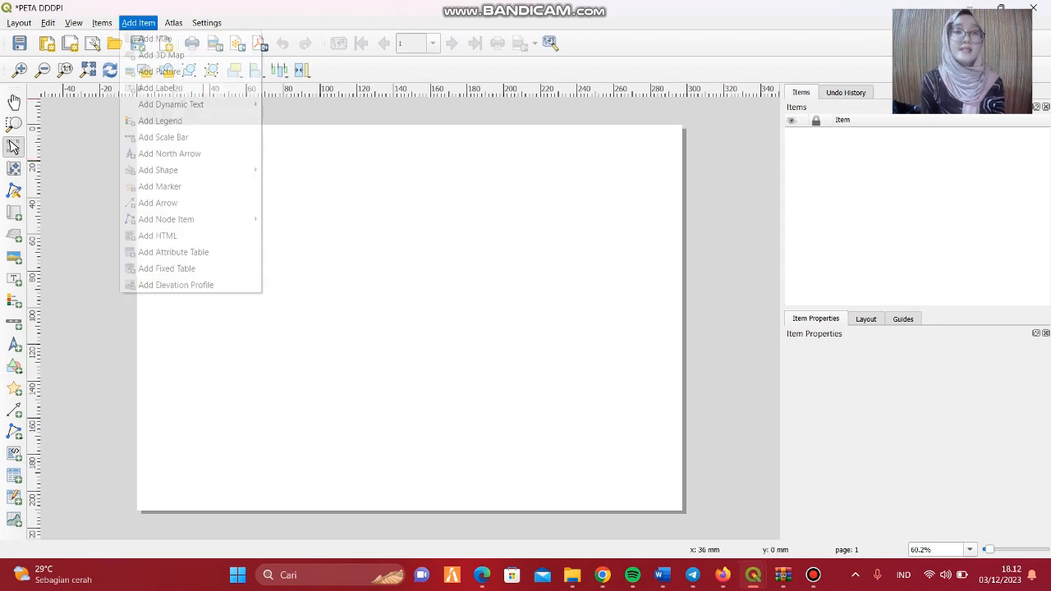
left_click(156, 39)
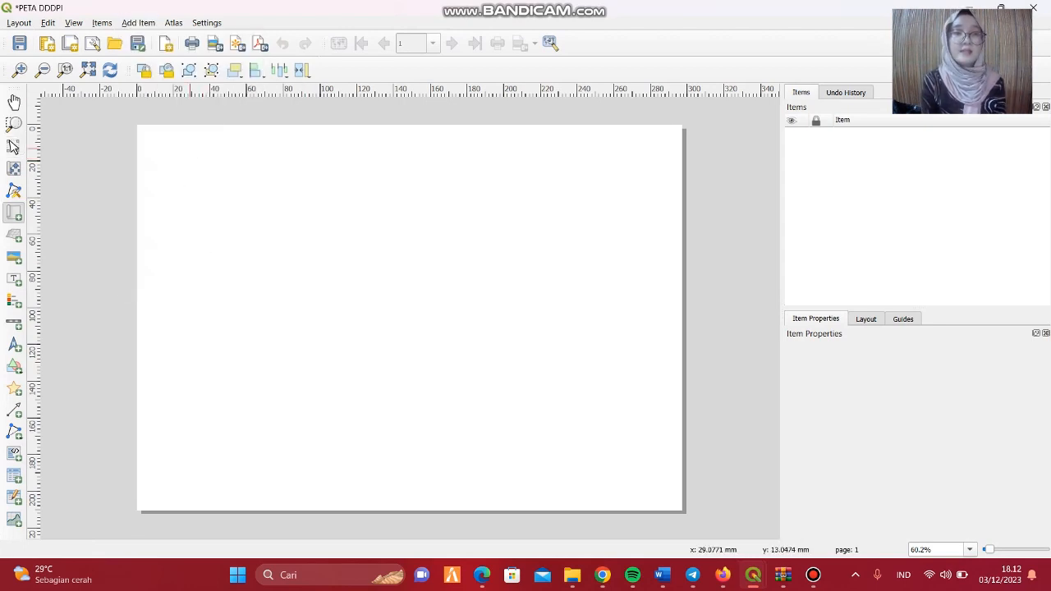
mouse_move(163, 145)
left_mouse_down()
mouse_move(260, 161)
mouse_move(340, 350)
mouse_move(349, 463)
left_mouse_up()
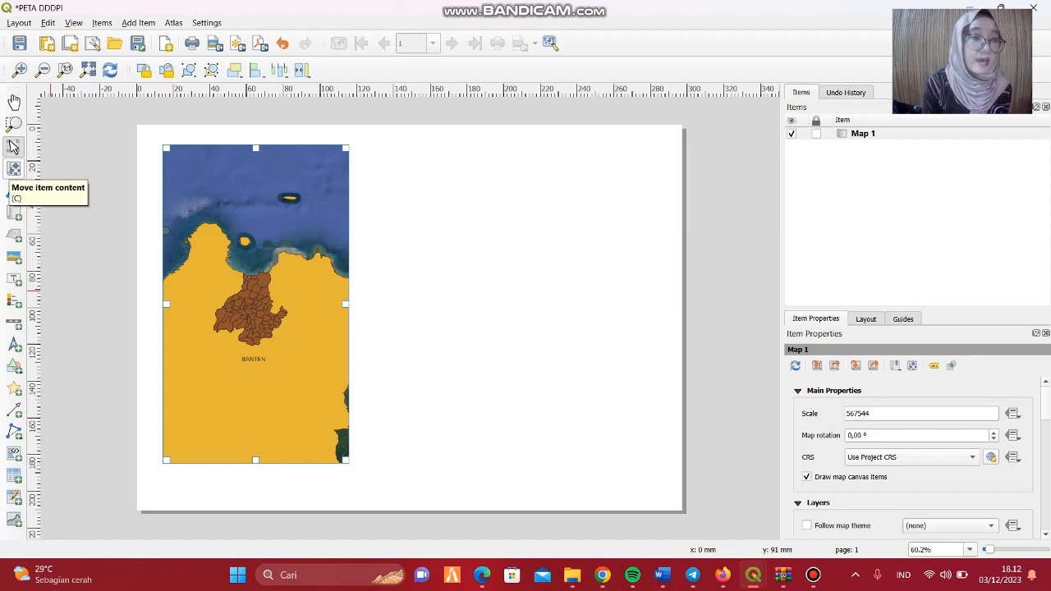
Enlarge and reposition the content inside the map item to a scale of 113436, framing the northern Kota Serang villages and the coast.
left_click(14, 169)
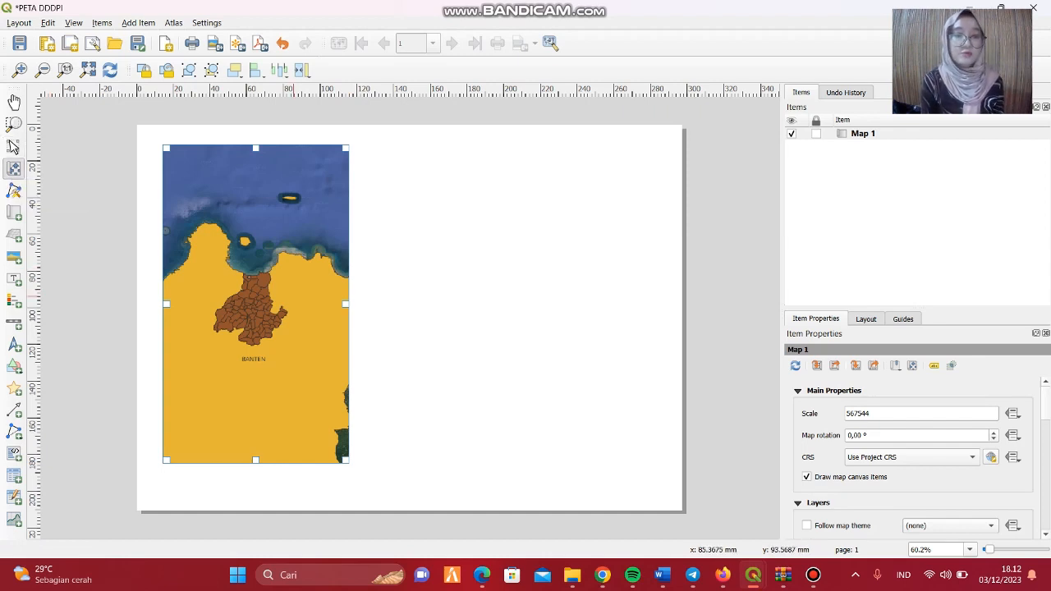
scroll(297, 302, "up", 2)
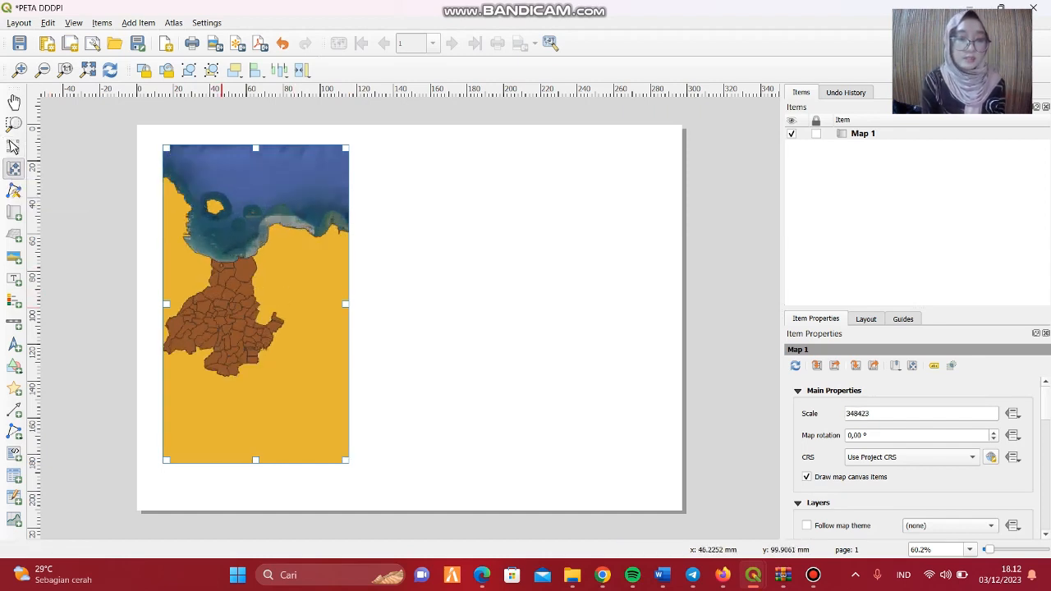
scroll(246, 320, "up", 3)
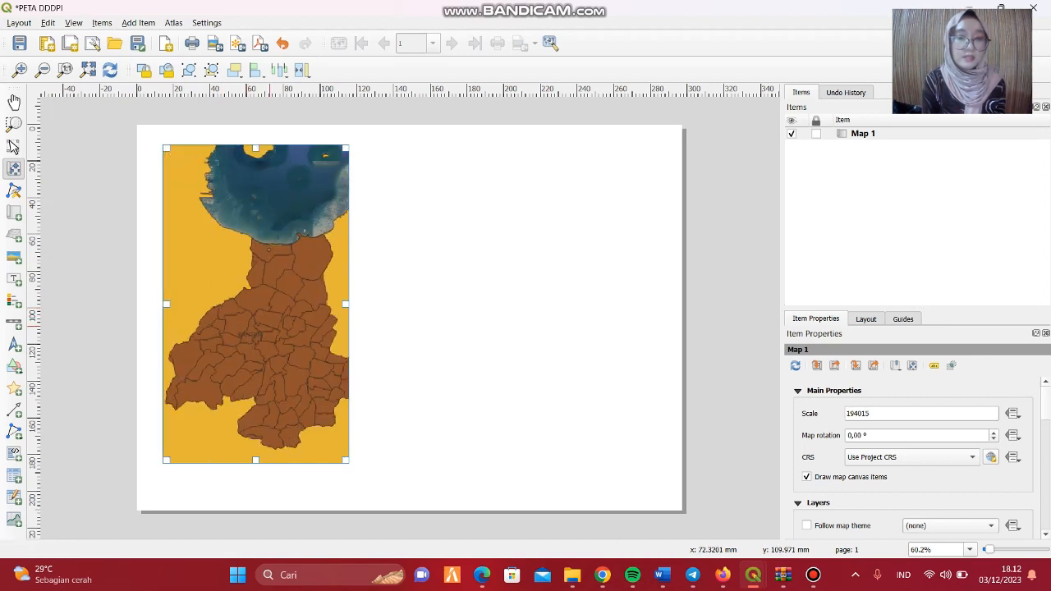
scroll(277, 333, "up", 1)
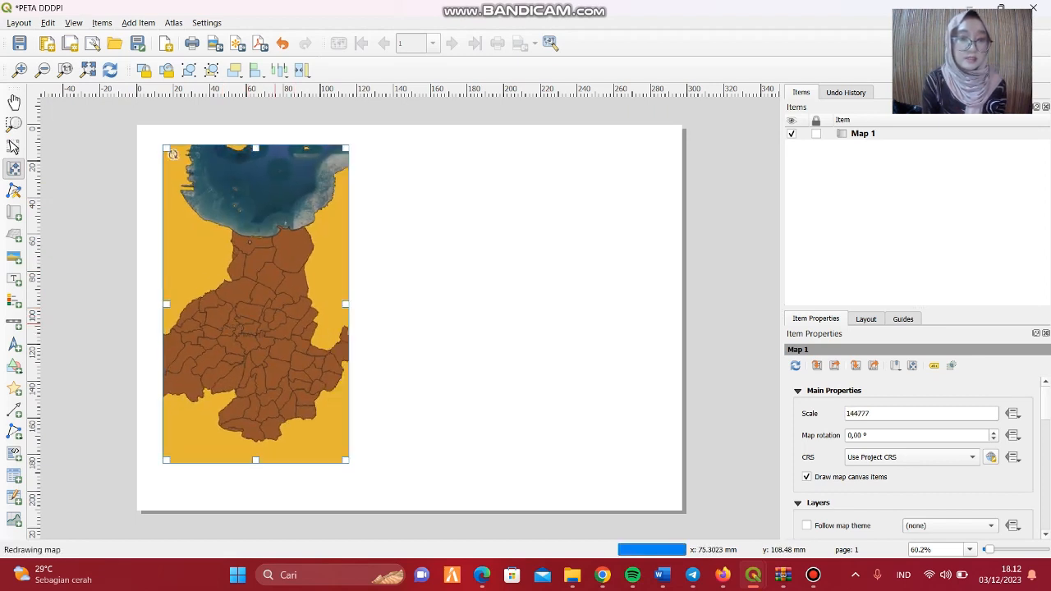
scroll(271, 325, "up", 1)
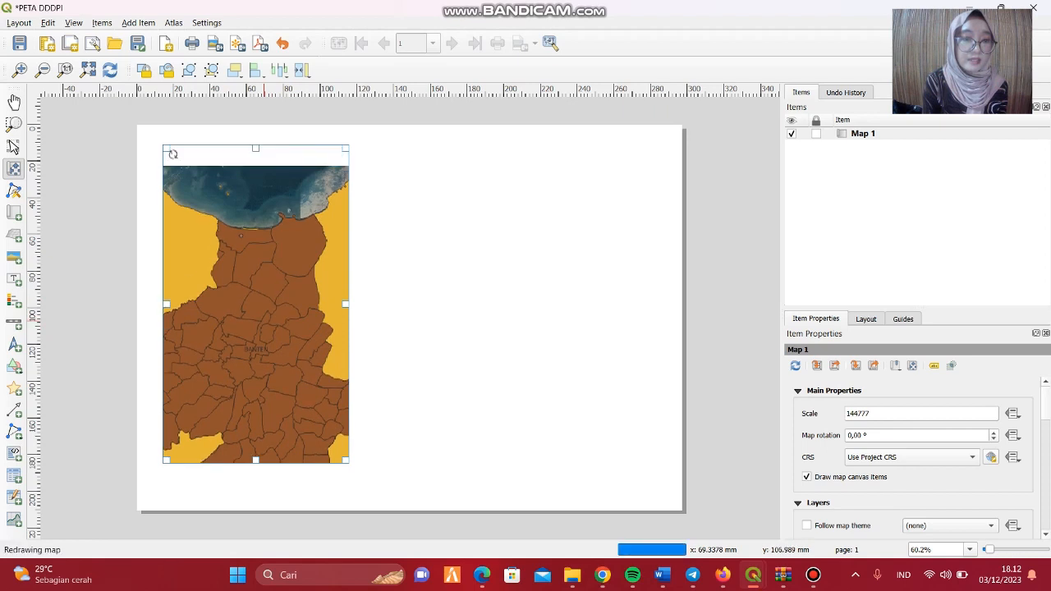
left_click_drag(268, 328, 266, 340)
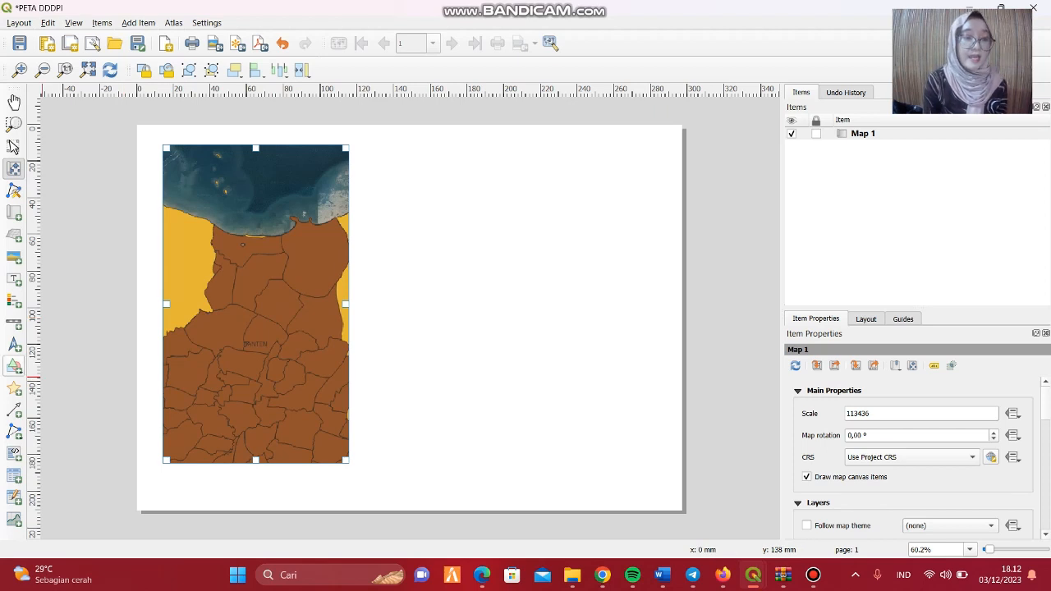
Add a rectangle about 19 mm wide and 21 mm tall around the harbour point at the northern coast on the map.
left_click(14, 366)
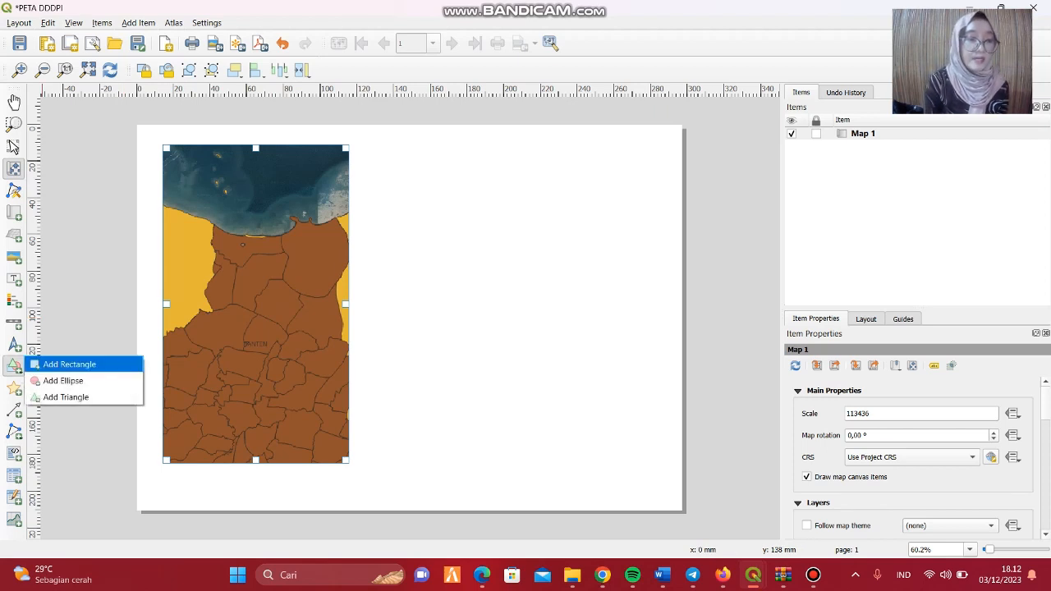
left_click(70, 363)
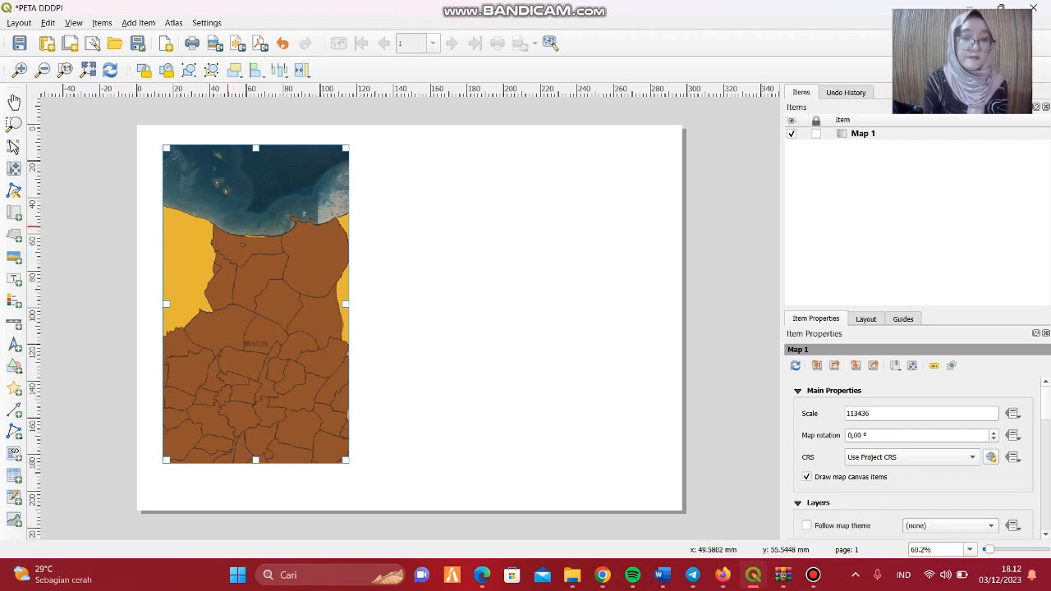
left_click_drag(228, 226, 263, 264)
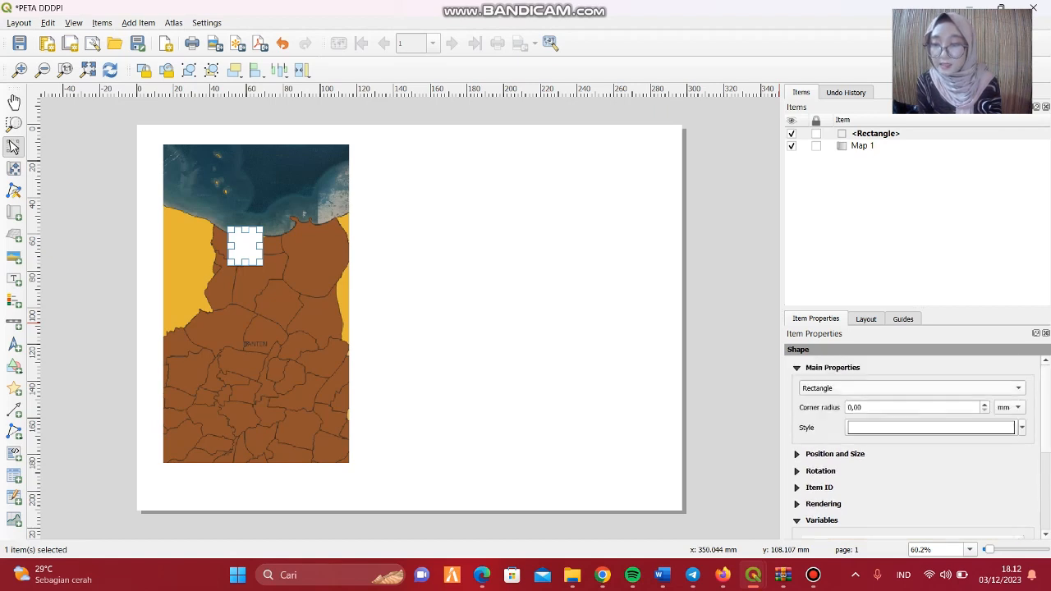
Change the rectangle's symbol layer type to Outline: Simple Line and colour the line red.
left_click(1022, 428)
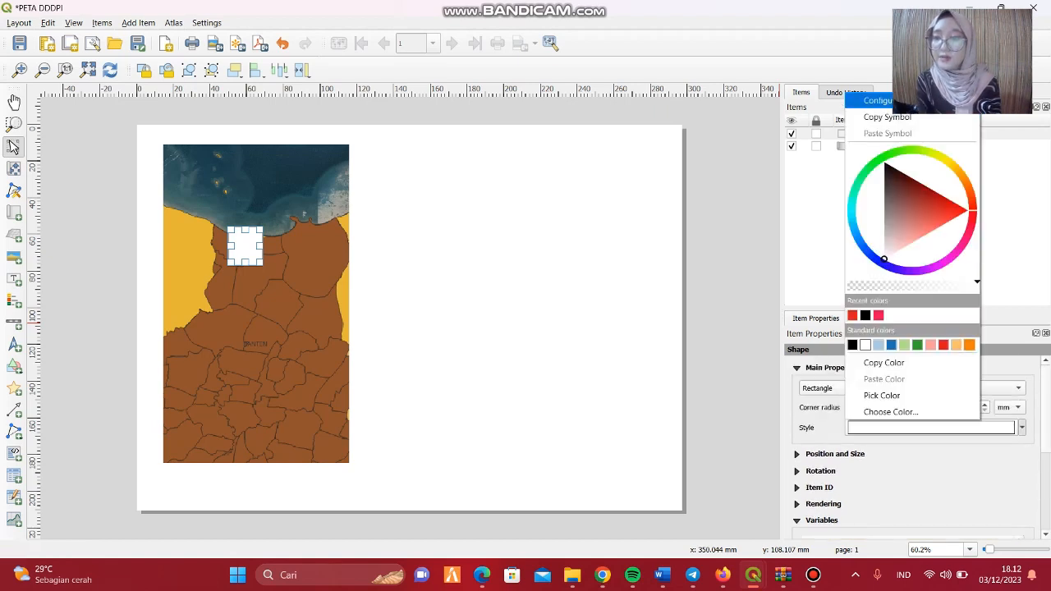
left_click(877, 100)
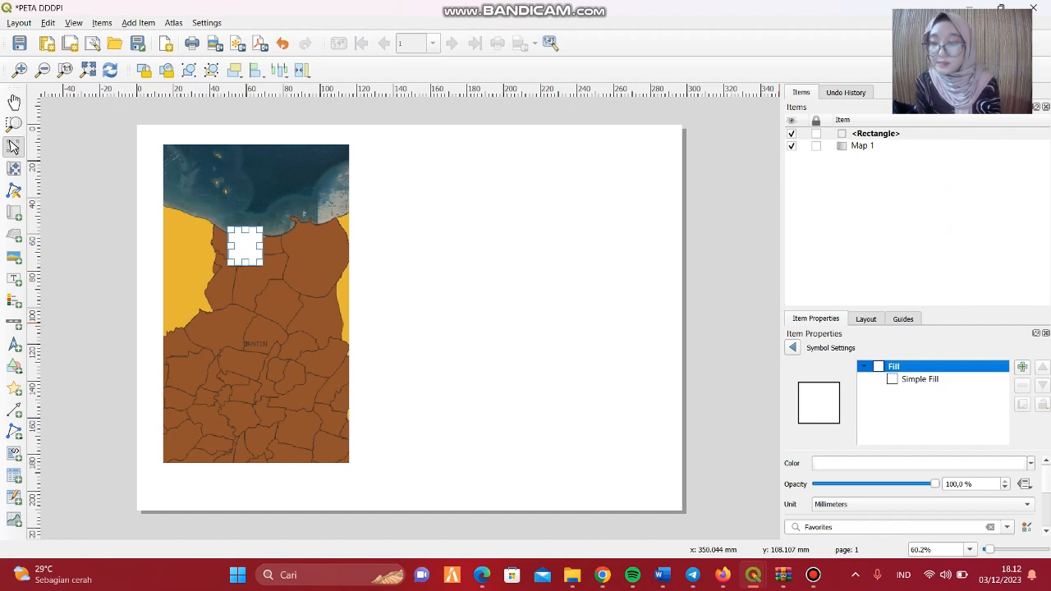
left_click(920, 379)
left_click(932, 464)
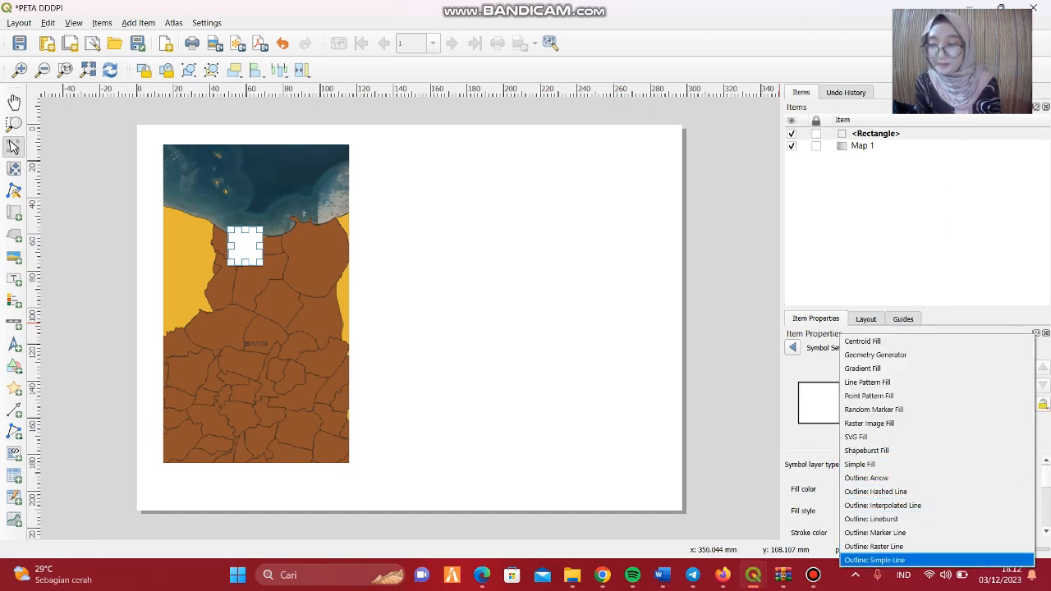
key("Return")
left_click(998, 489)
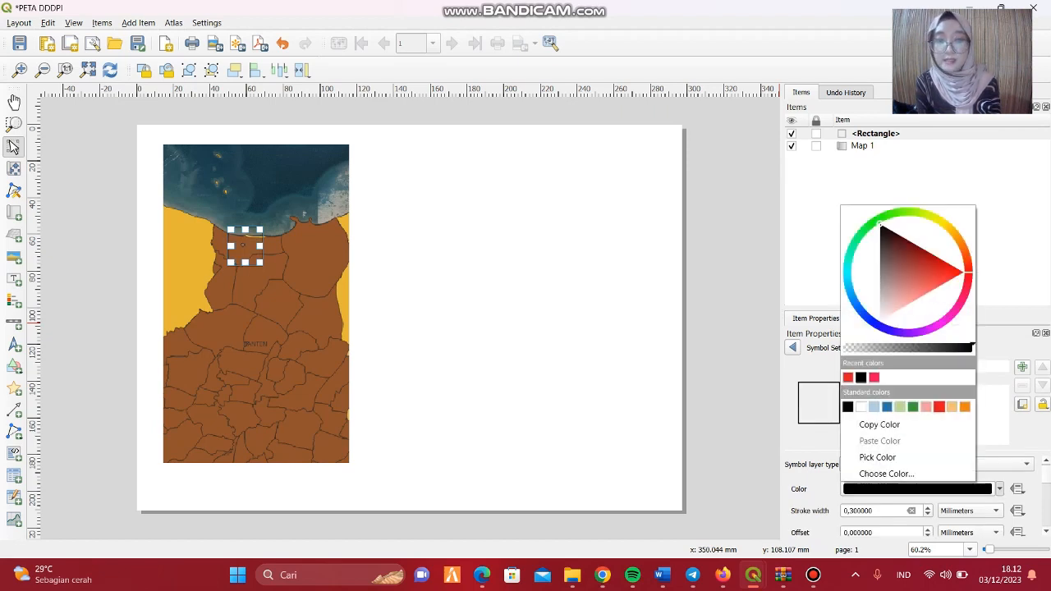
left_click(938, 406)
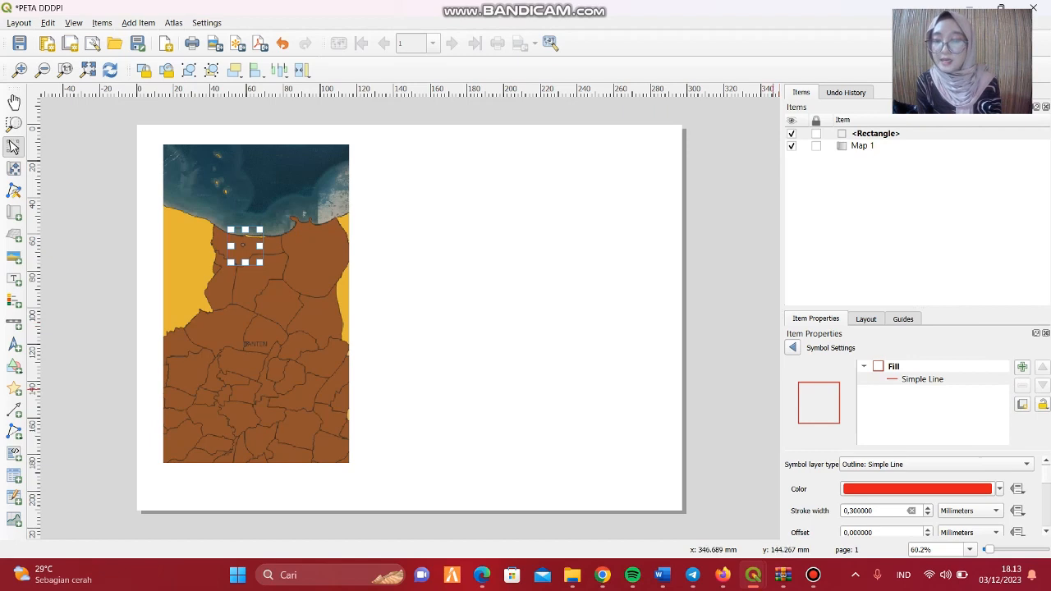
left_click(631, 376)
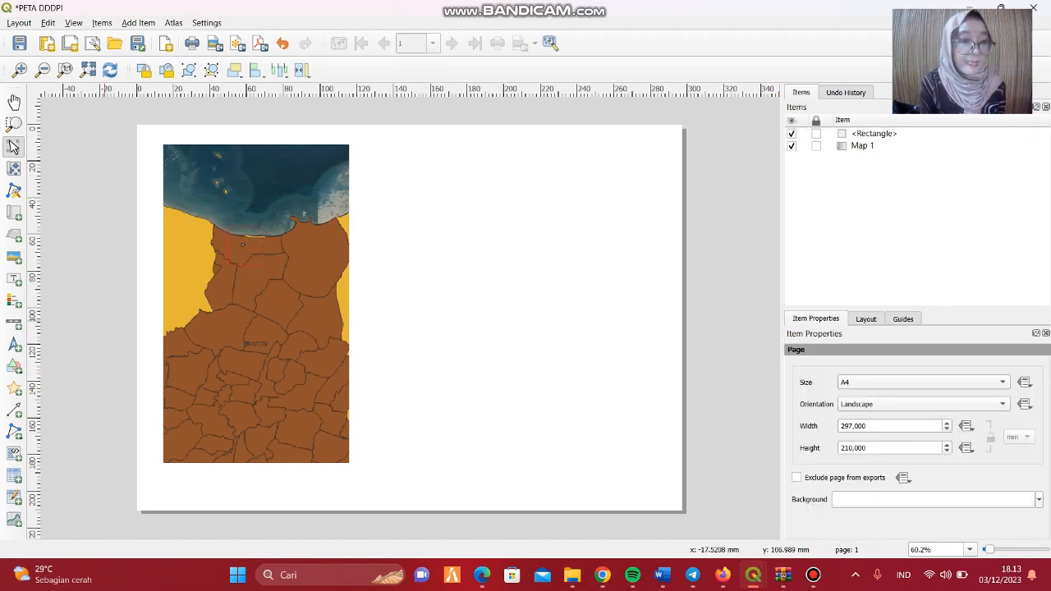
Add an ellipse about 10 mm wide and 15 mm tall inside the rectangle, over the harbour point.
left_click(14, 366)
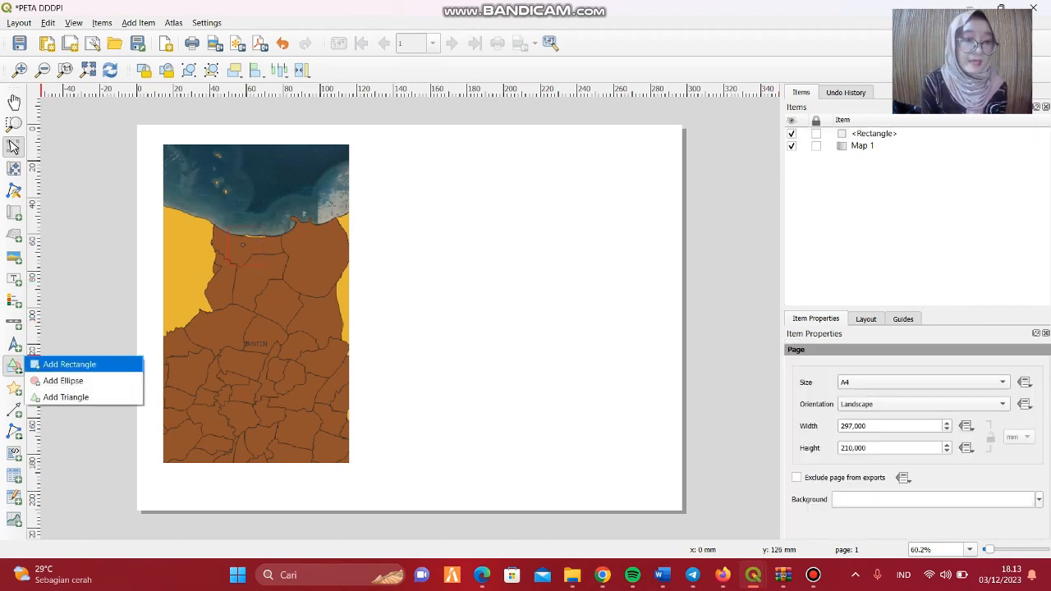
left_click(59, 380)
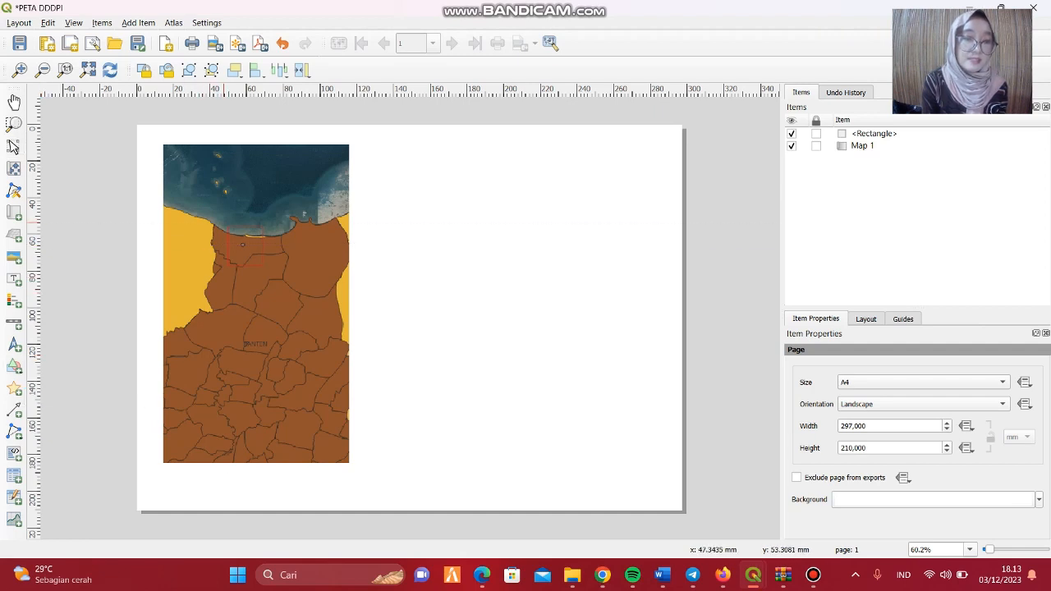
left_click_drag(234, 239, 255, 265)
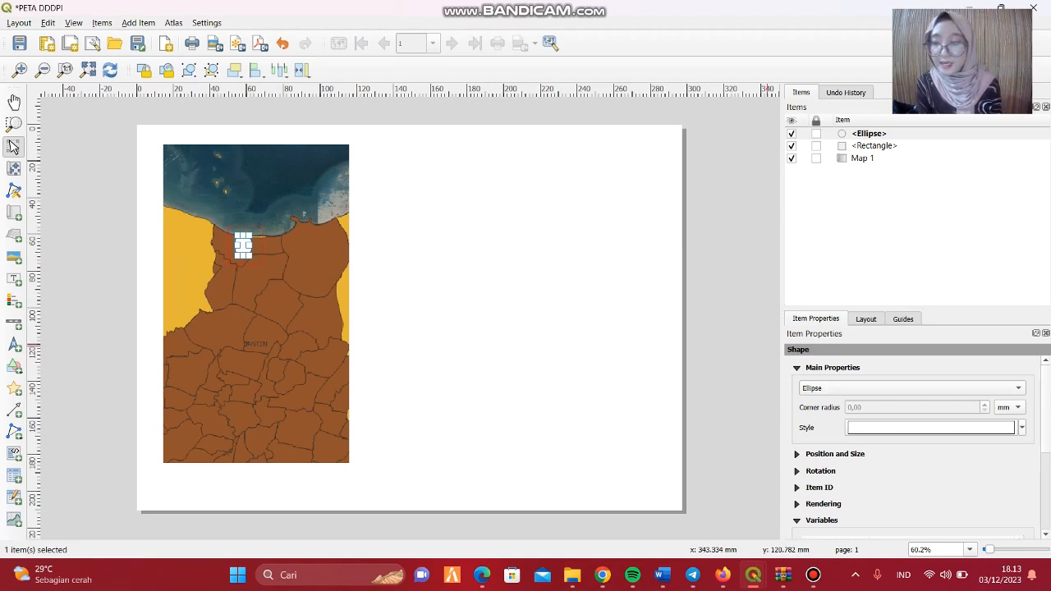
Fill the ellipse with red and shrink it to a small marker over the harbour point.
left_click(1022, 428)
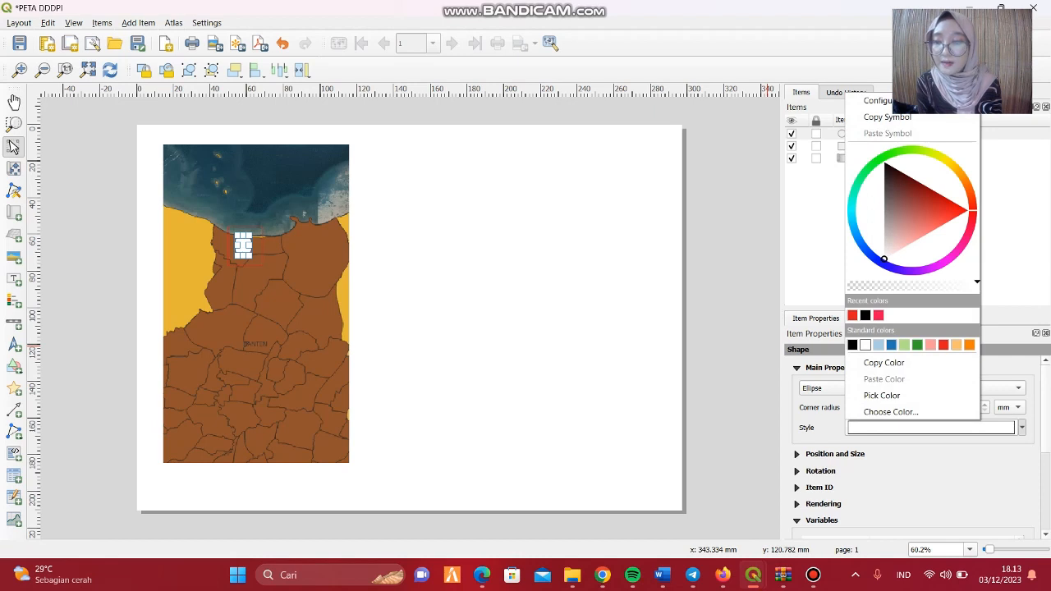
left_click(944, 345)
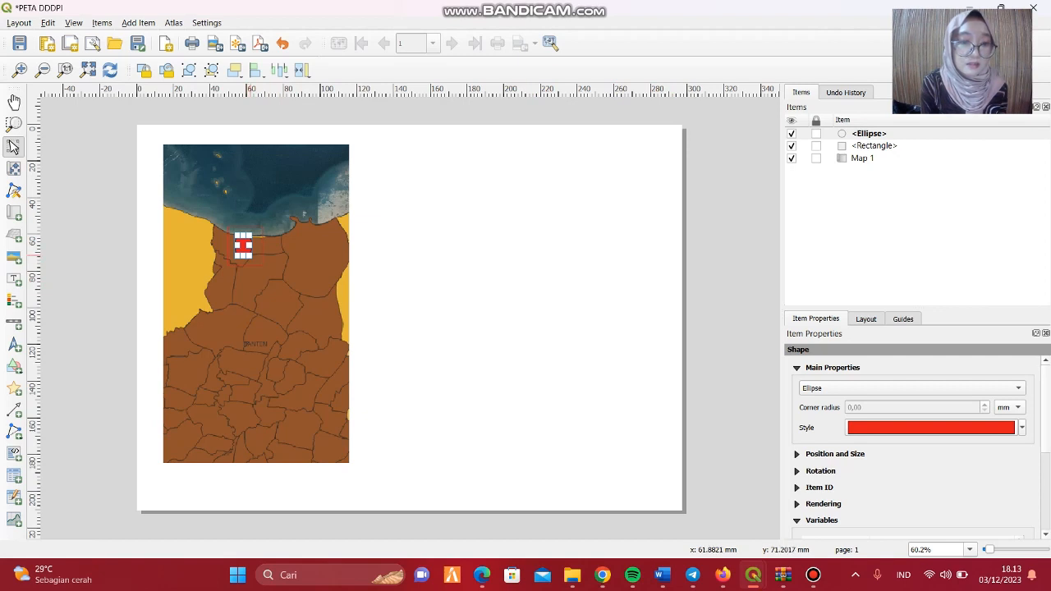
left_click_drag(253, 259, 243, 245)
left_click(414, 305)
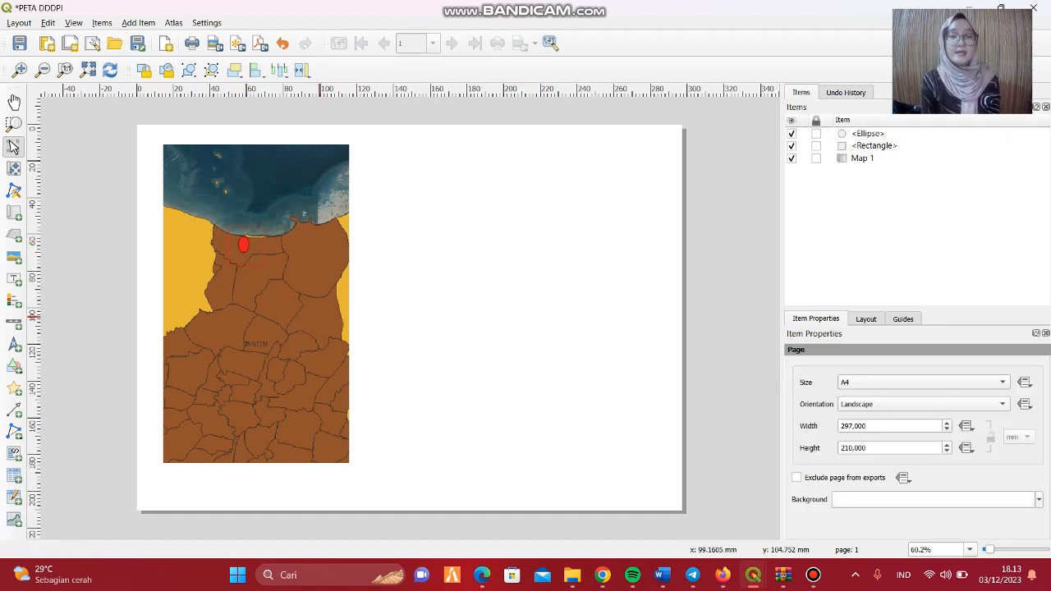
Add a grid to the map item and open its grid properties for modification.
left_click(325, 324)
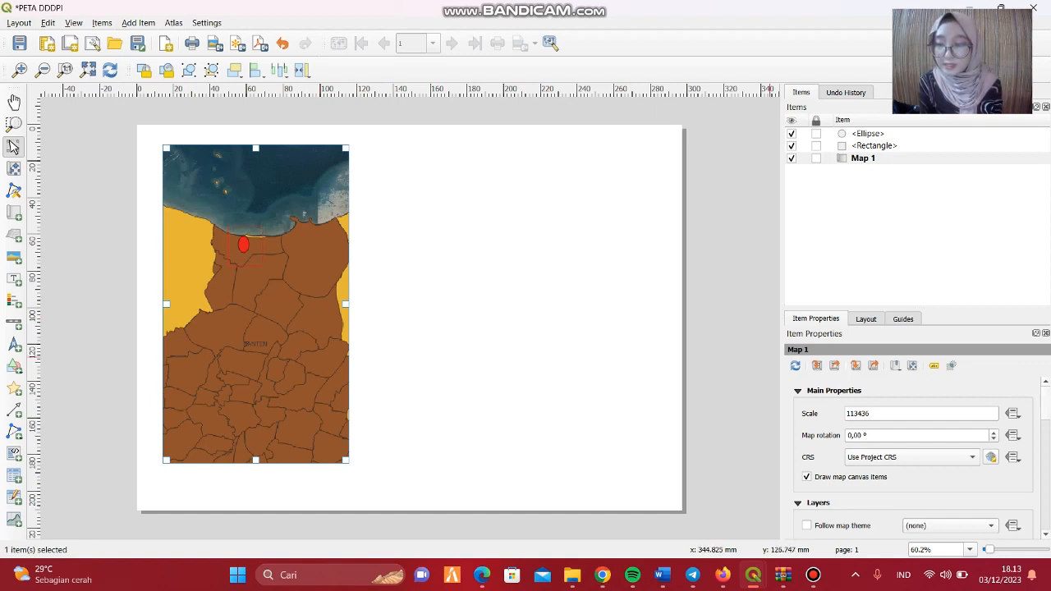
scroll(913, 456, "down", 15)
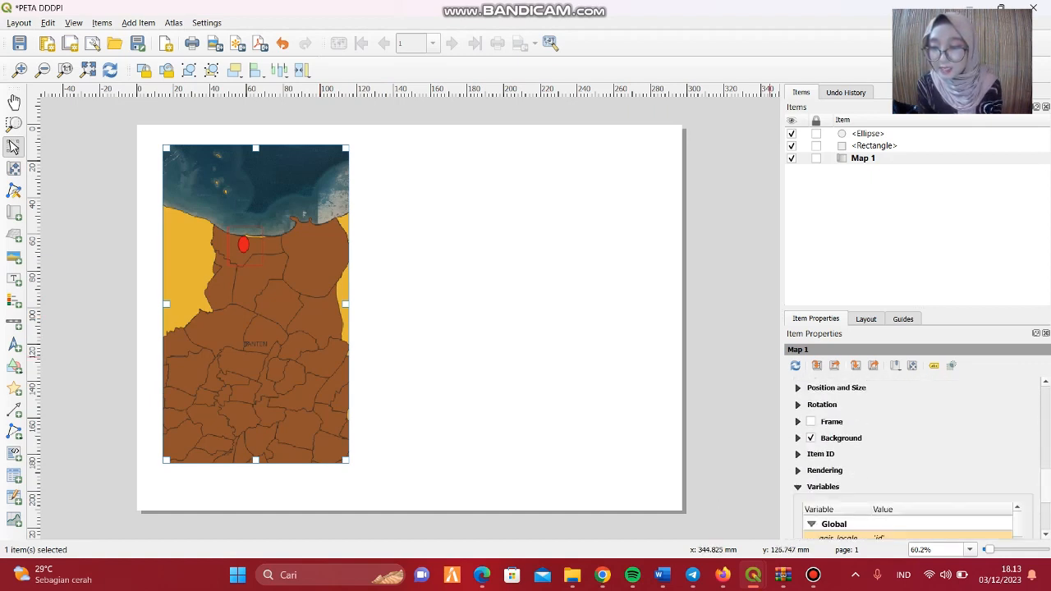
scroll(914, 435, "down", 3)
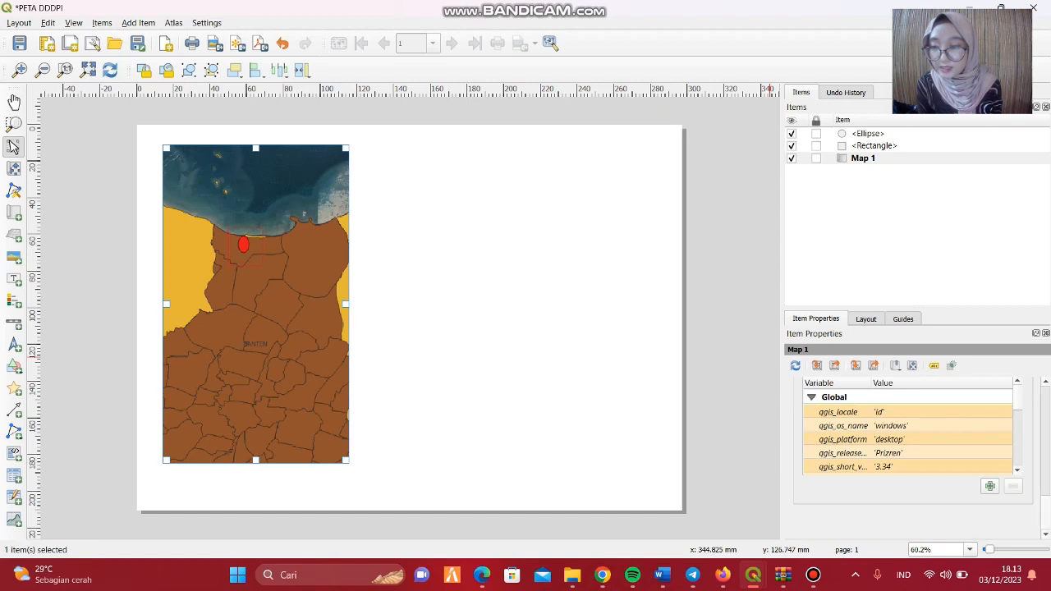
scroll(914, 452, "up", 4)
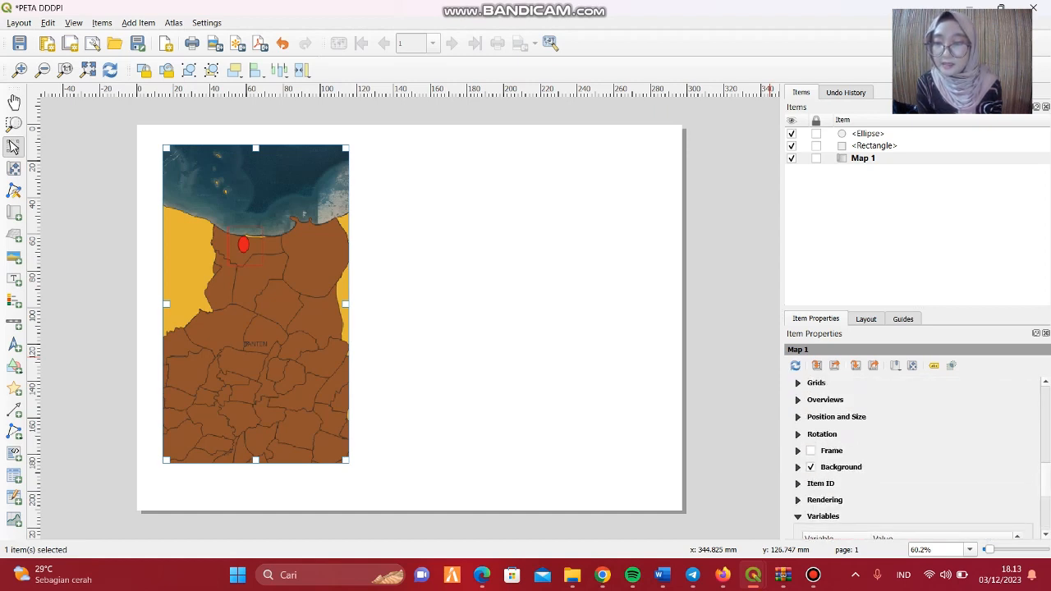
left_click(798, 384)
left_click(828, 404)
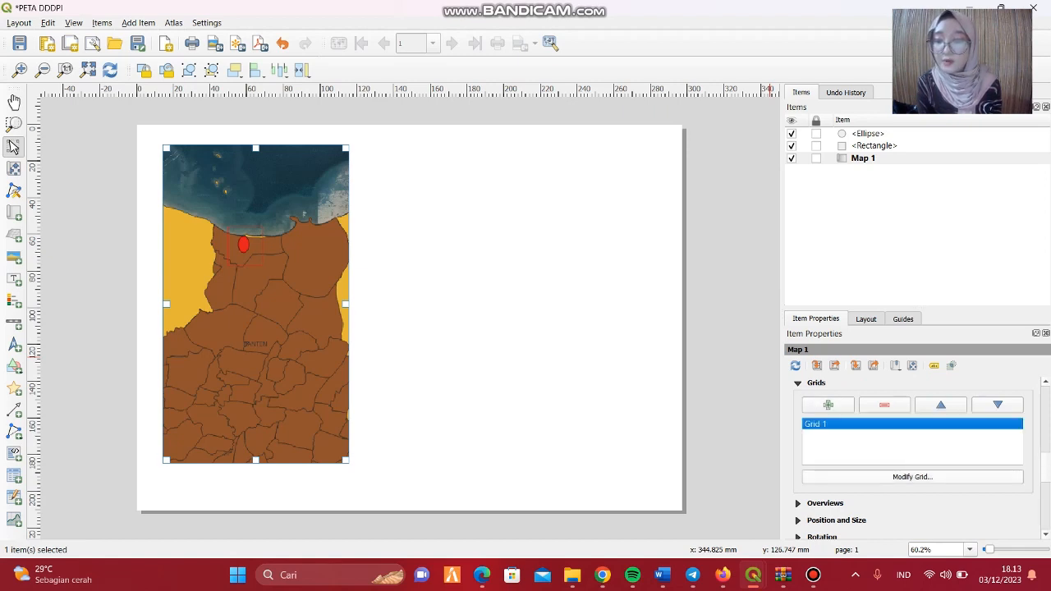
left_click(913, 476)
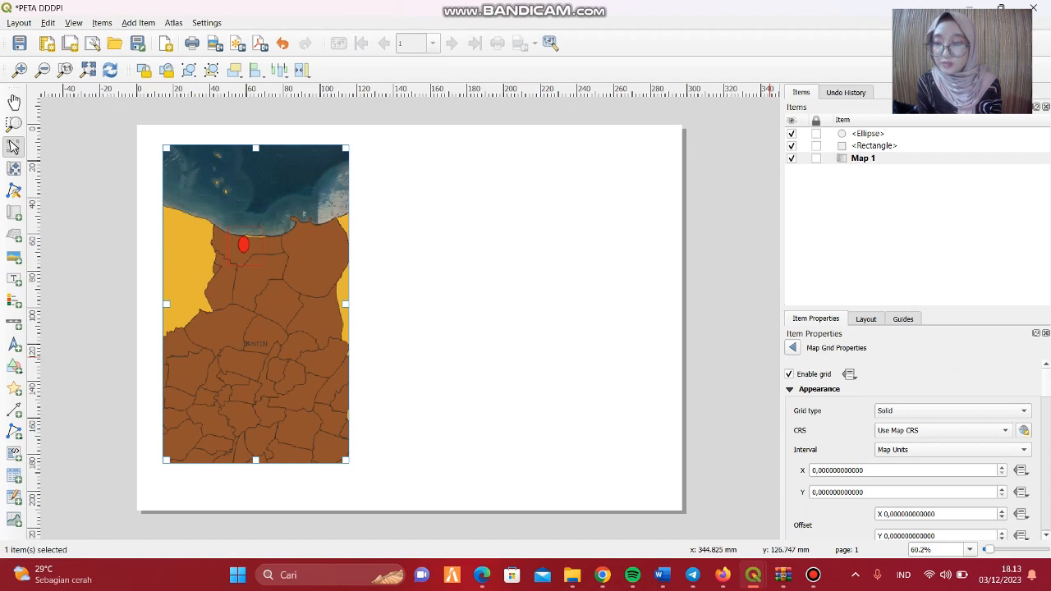
Set the grid's CRS to the project CRS EPSG:3857 - WGS 84 and its interval unit to Millimeters.
scroll(917, 450, "down", 1)
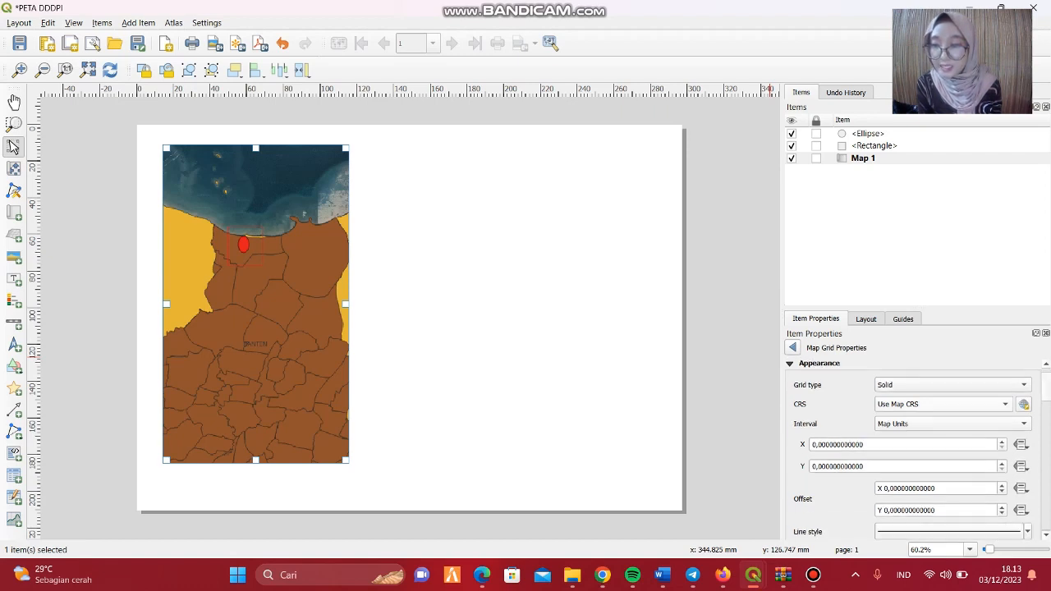
left_click(942, 404)
left_click(936, 413)
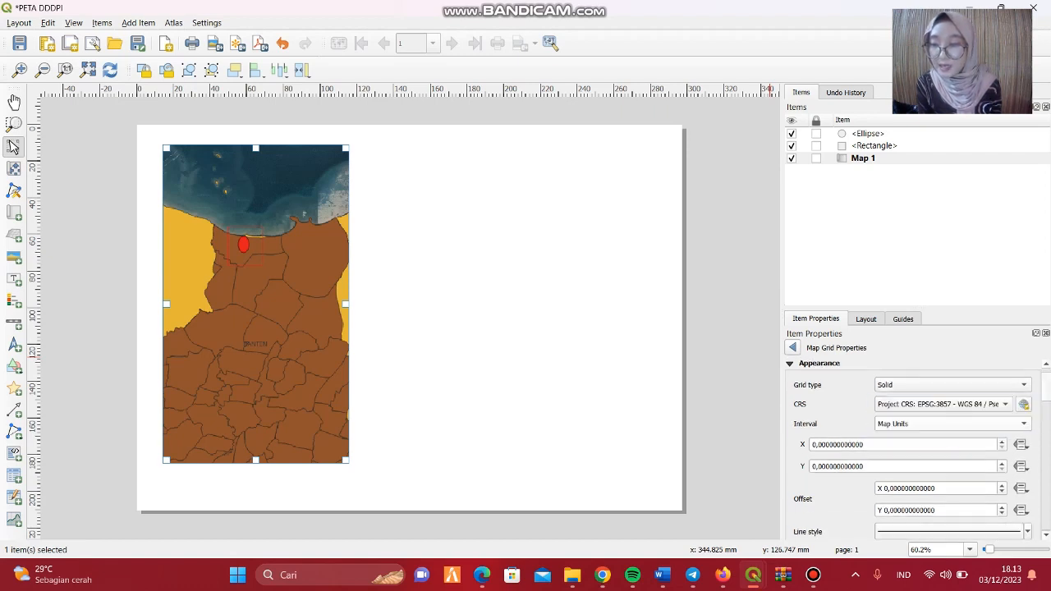
left_click(951, 424)
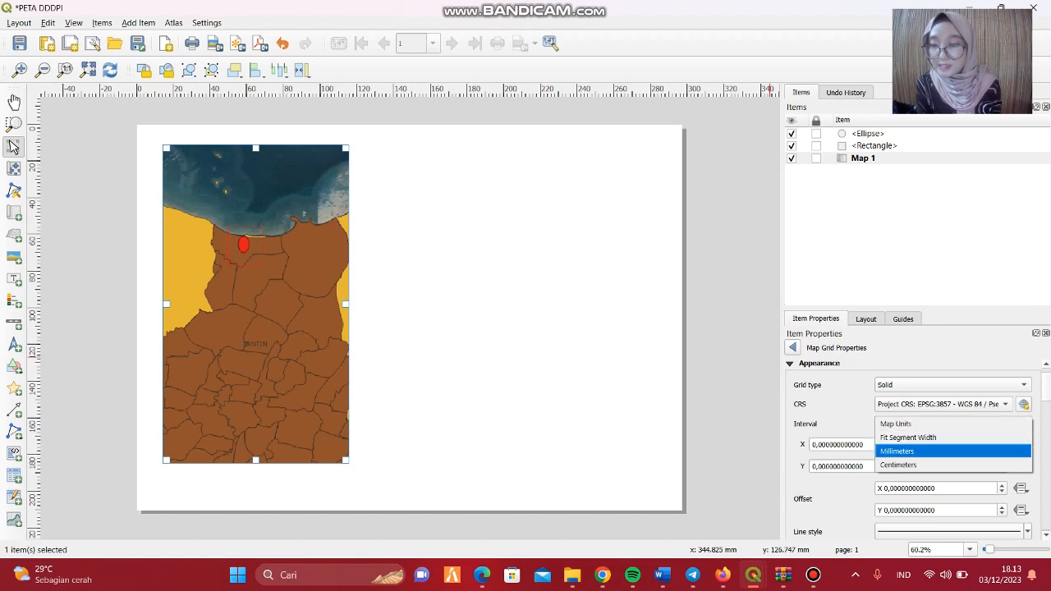
key("Return")
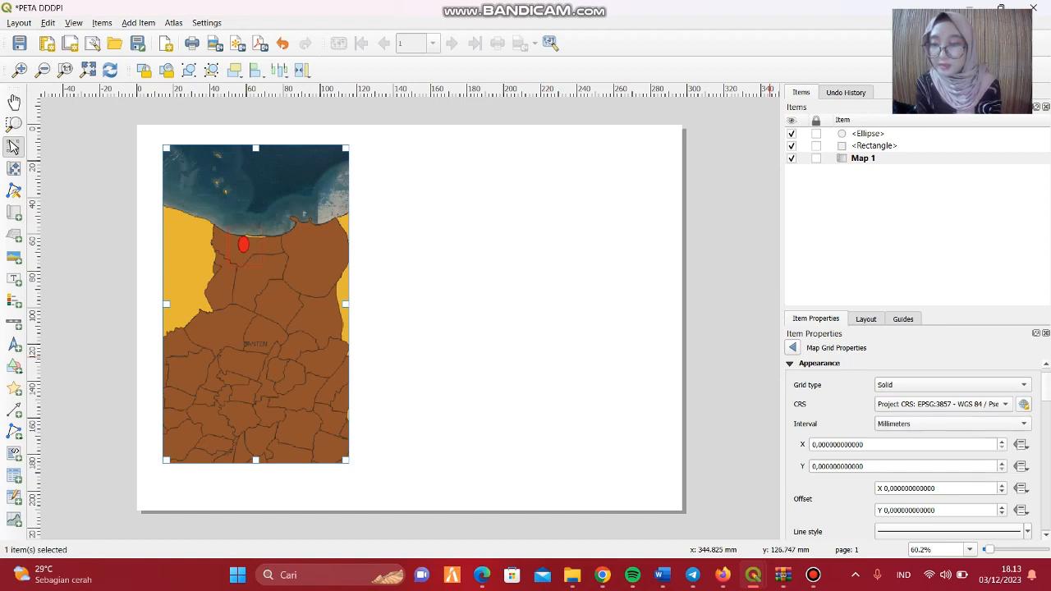
Enable Draw Coordinates for the map grid.
scroll(912, 451, "down", 5)
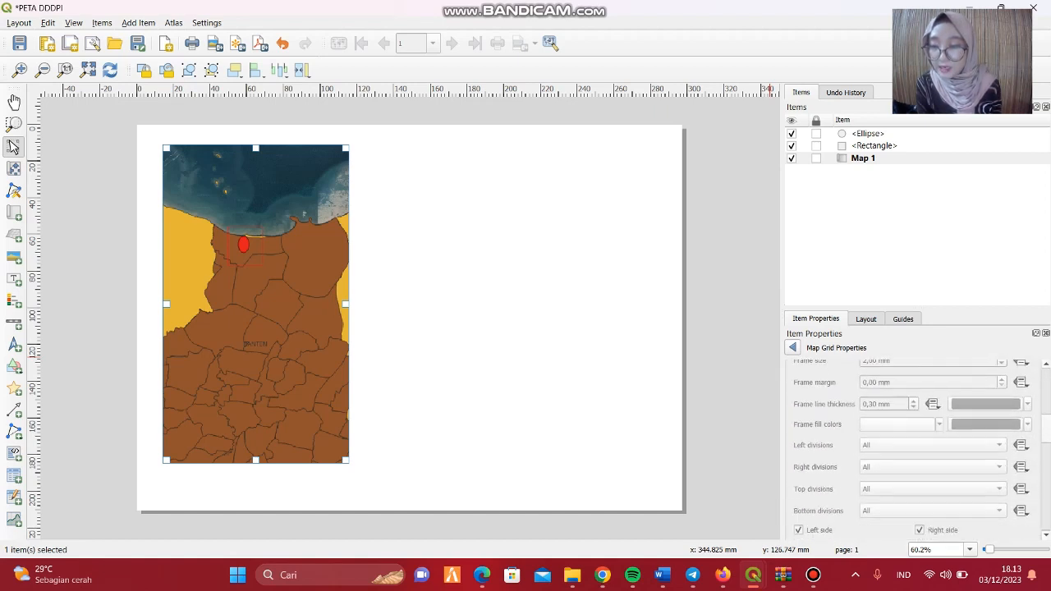
scroll(912, 451, "down", 3)
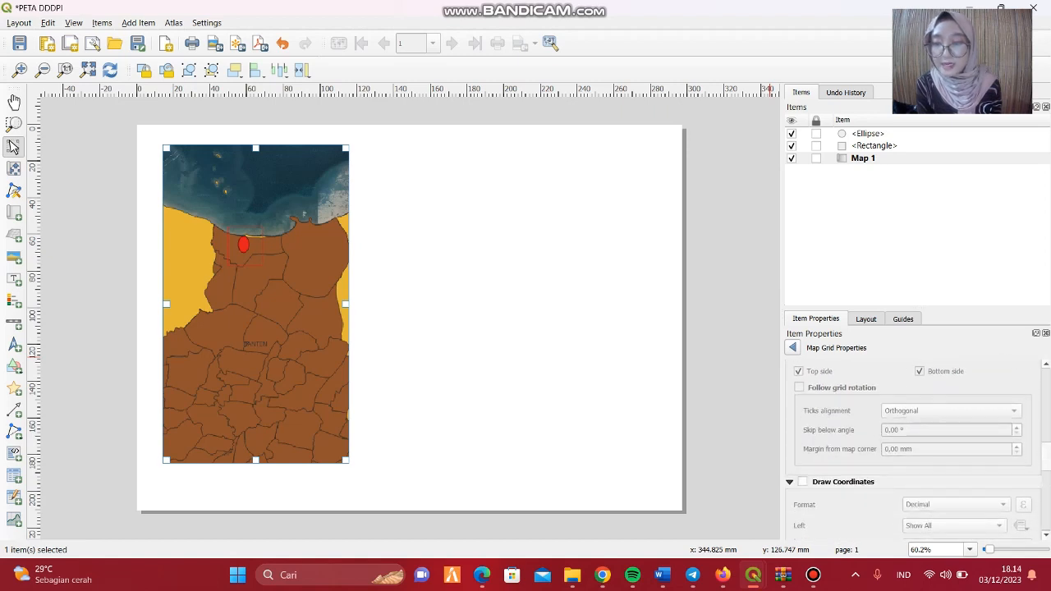
left_click(802, 481)
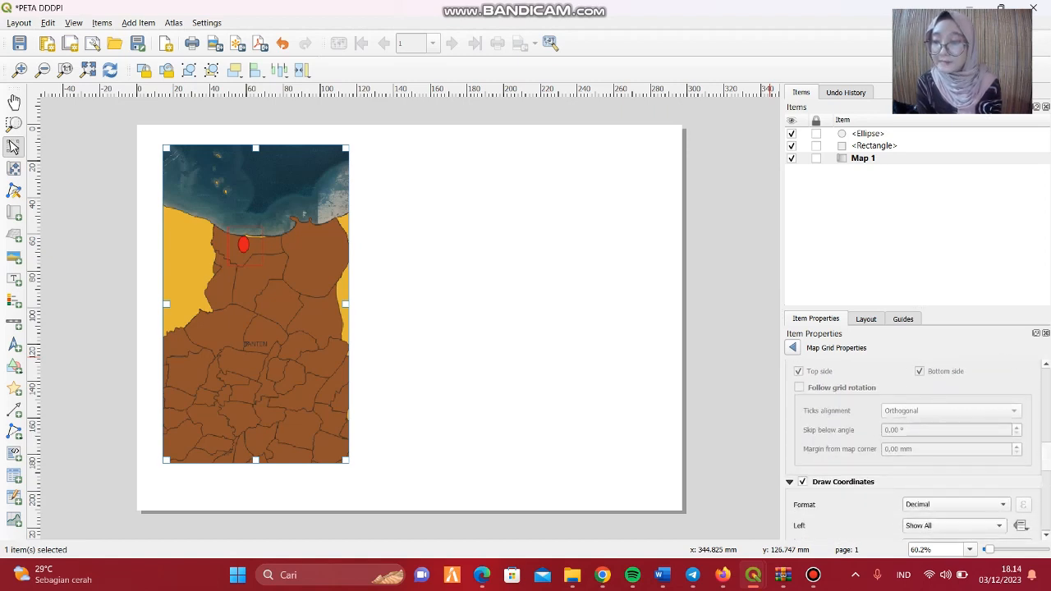
scroll(912, 451, "up", 8)
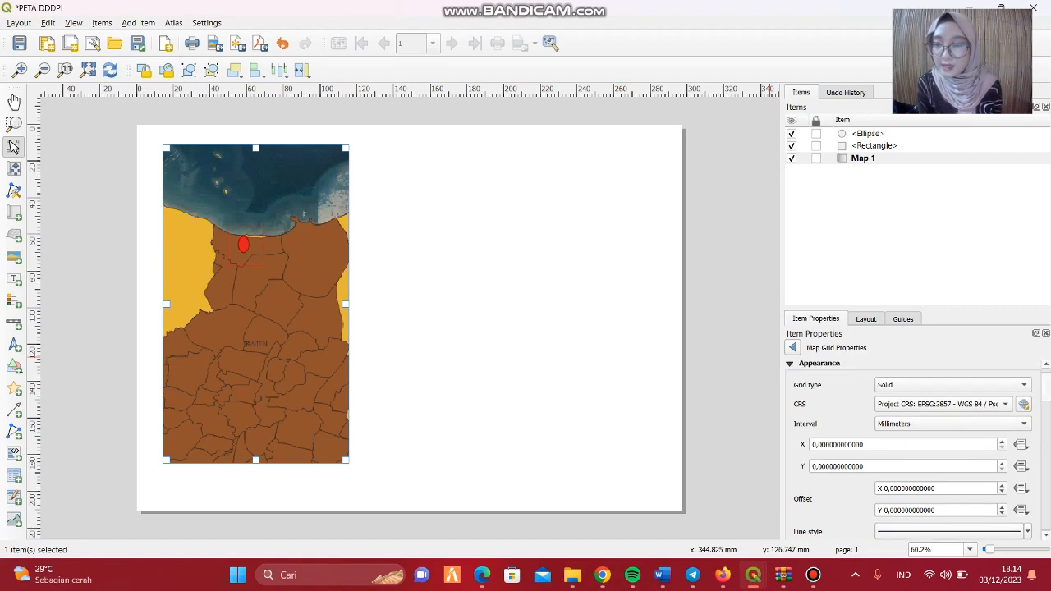
Set the map grid's X interval to 50 millimetres.
scroll(911, 447, "up", 1)
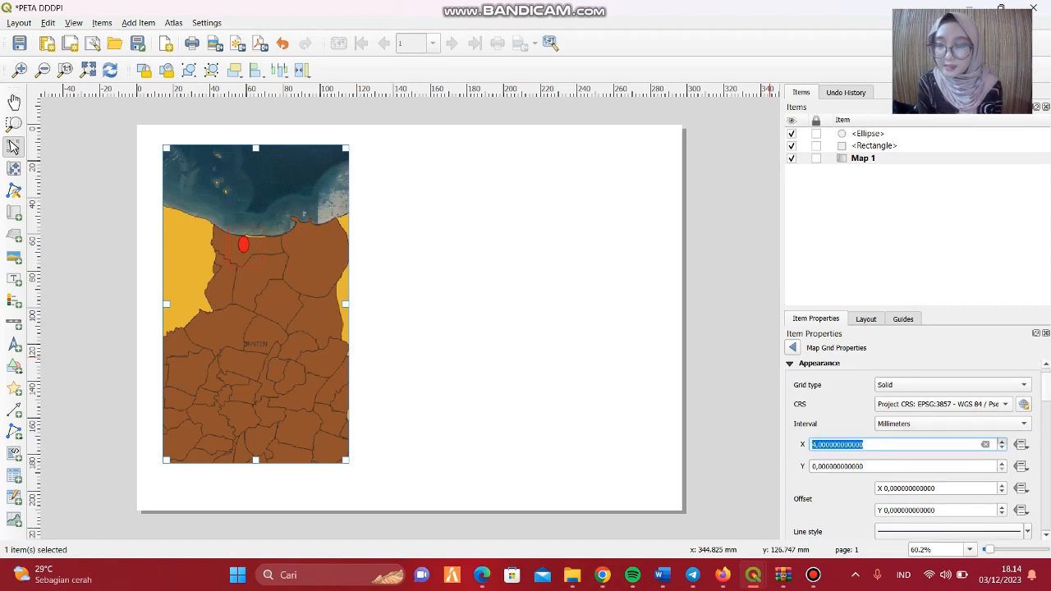
scroll(912, 447, "up", 3)
scroll(904, 444, "up", 3)
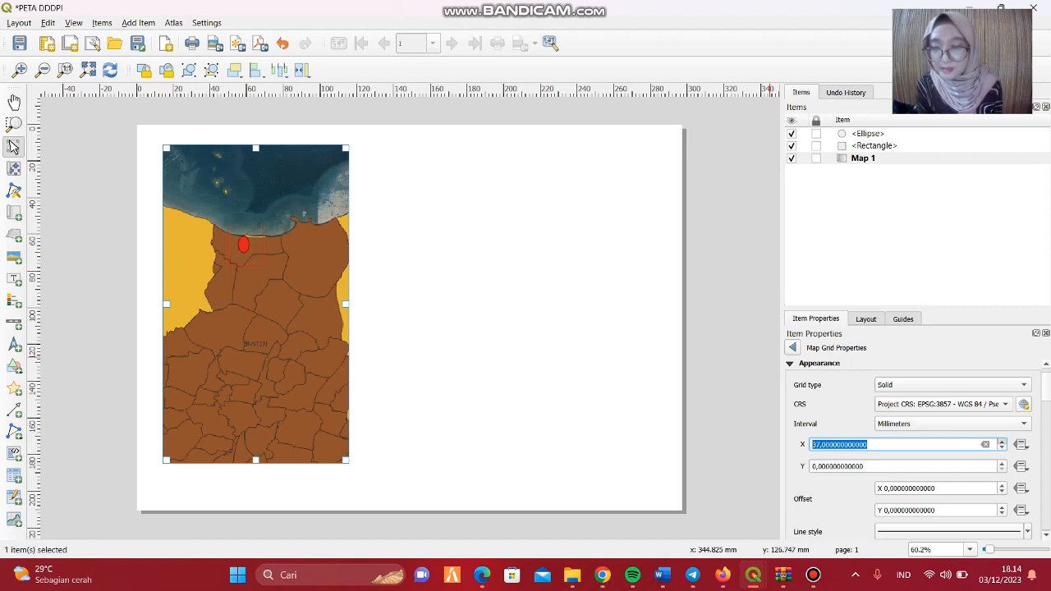
scroll(903, 445, "up", 3)
left_click(1002, 442)
left_click(1002, 442)
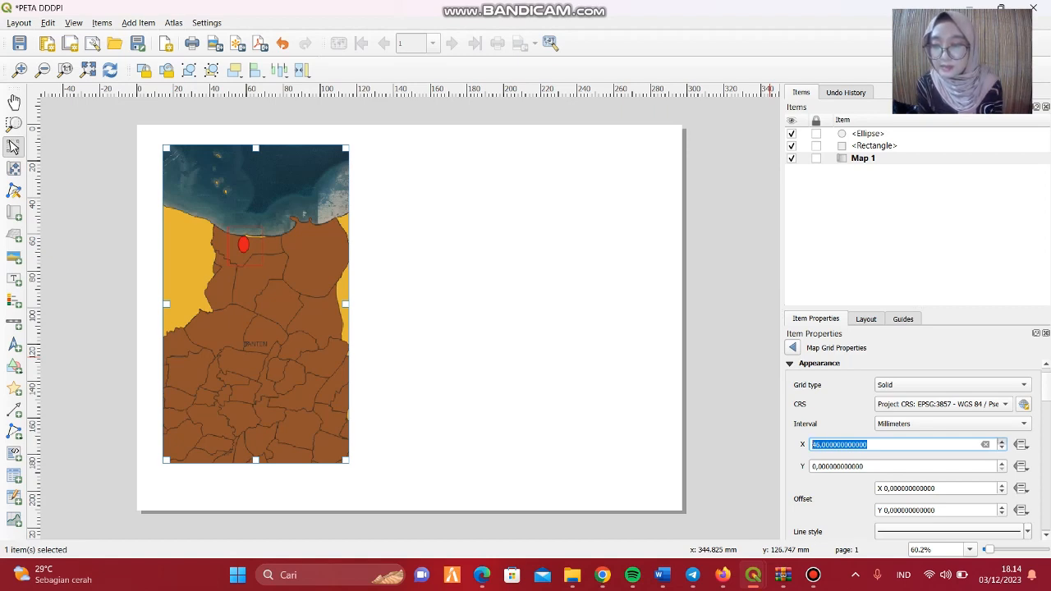
left_click(1002, 442)
left_click(1002, 442)
left_click(1002, 441)
left_click(1002, 442)
left_click(1002, 441)
key("Tab")
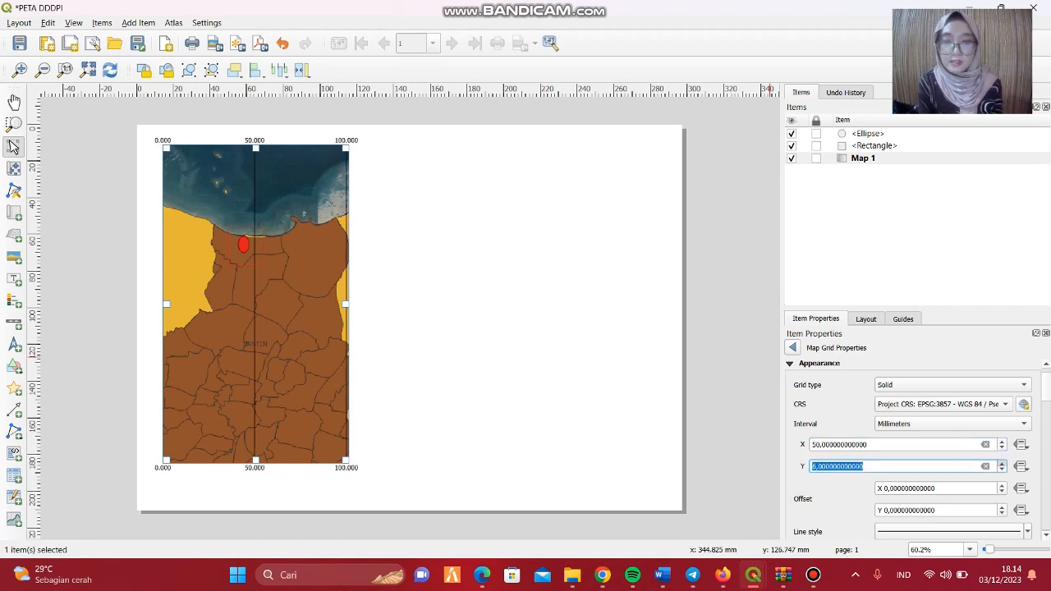
Set the map grid's Y interval to 57 millimetres and adjust the X interval to 52 millimetres.
left_click(1002, 464)
left_click(1002, 464)
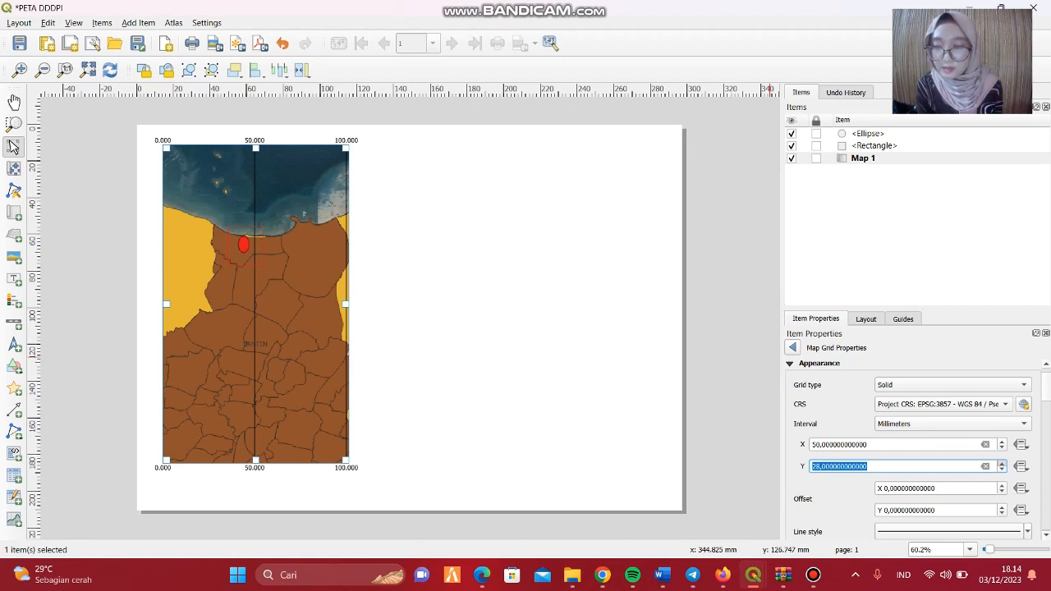
left_click(1002, 464)
left_click(1002, 464)
left_click(1002, 464)
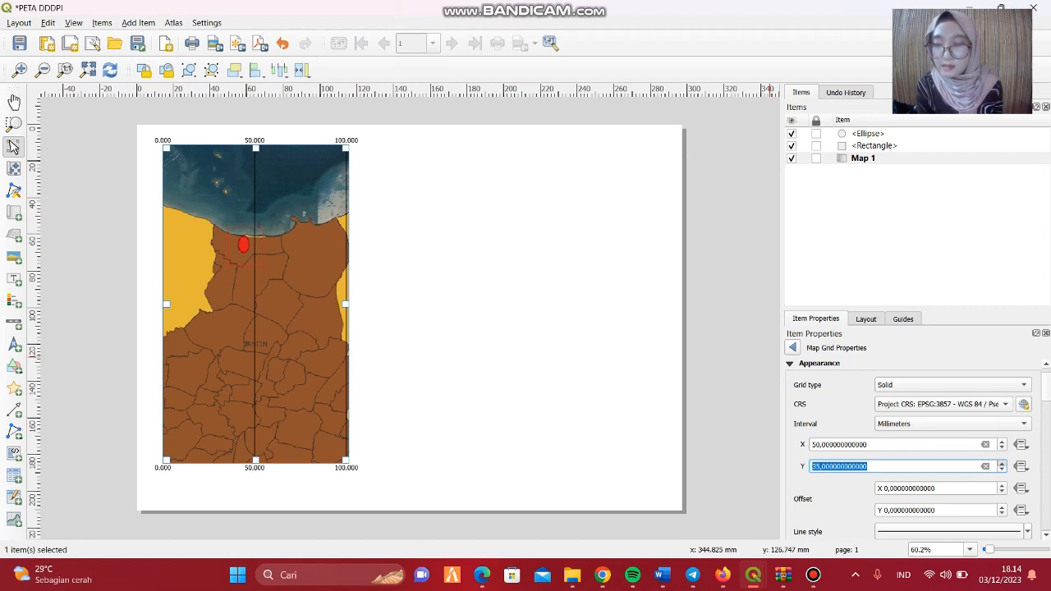
left_click(1001, 464)
left_click(1002, 464)
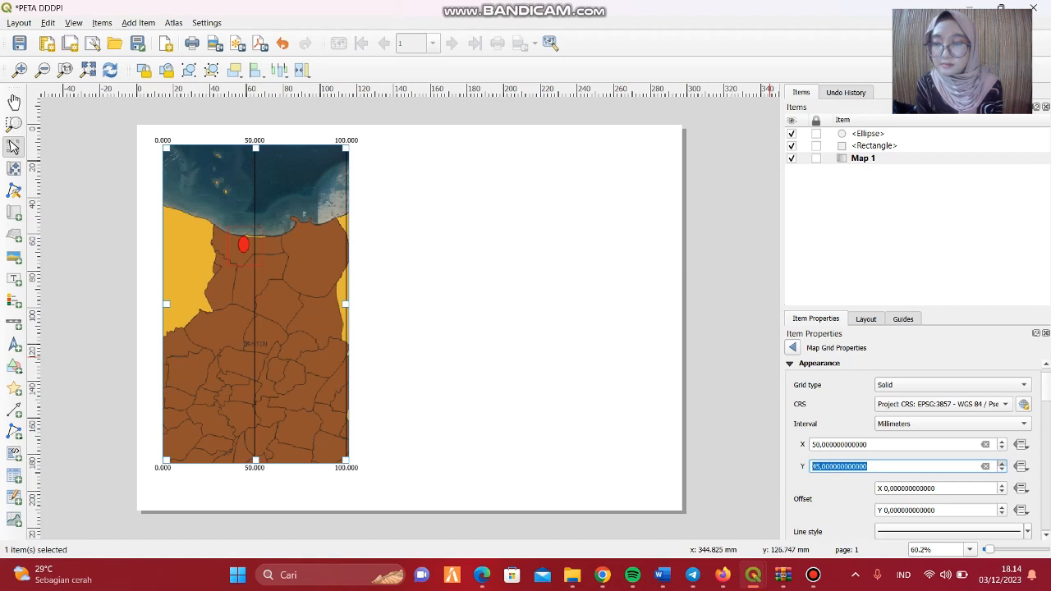
left_click(1001, 464)
left_click(1001, 464)
left_click(1002, 464)
left_click(1001, 464)
left_click(1002, 464)
left_click(1002, 464)
left_click(1002, 464)
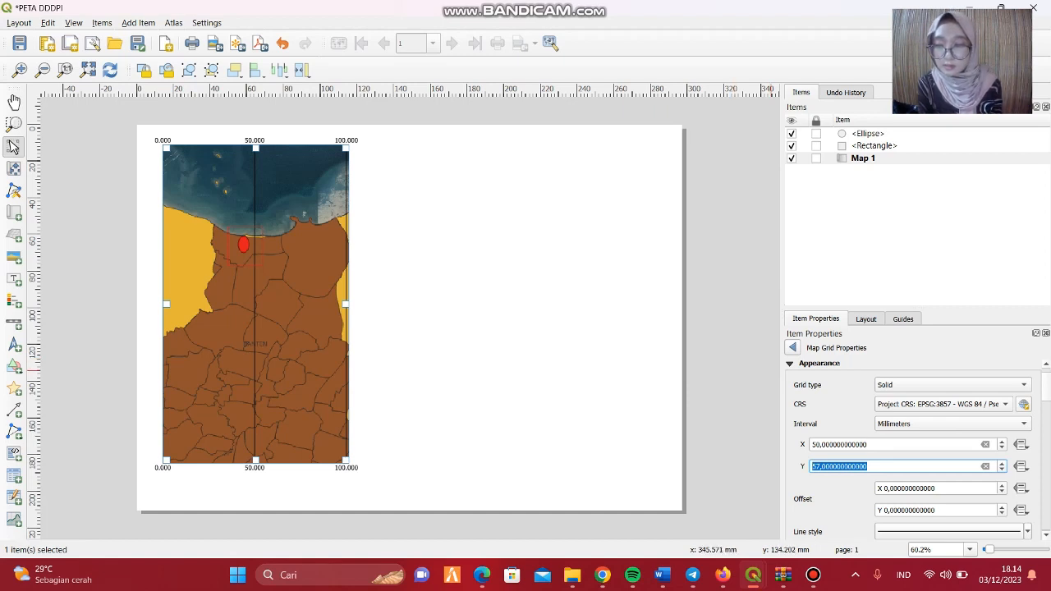
left_click(867, 466)
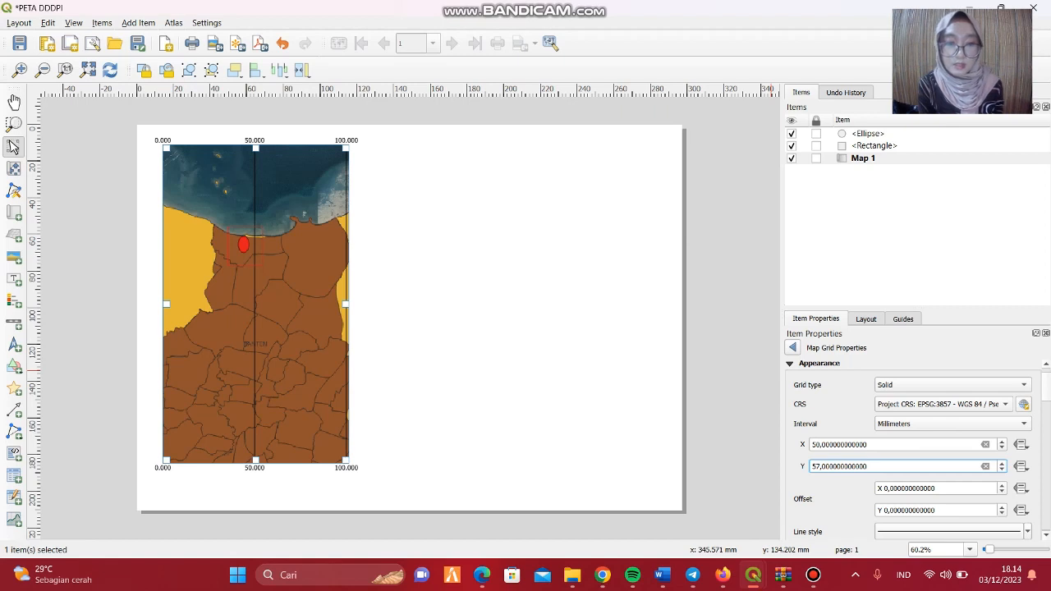
left_click(1002, 442)
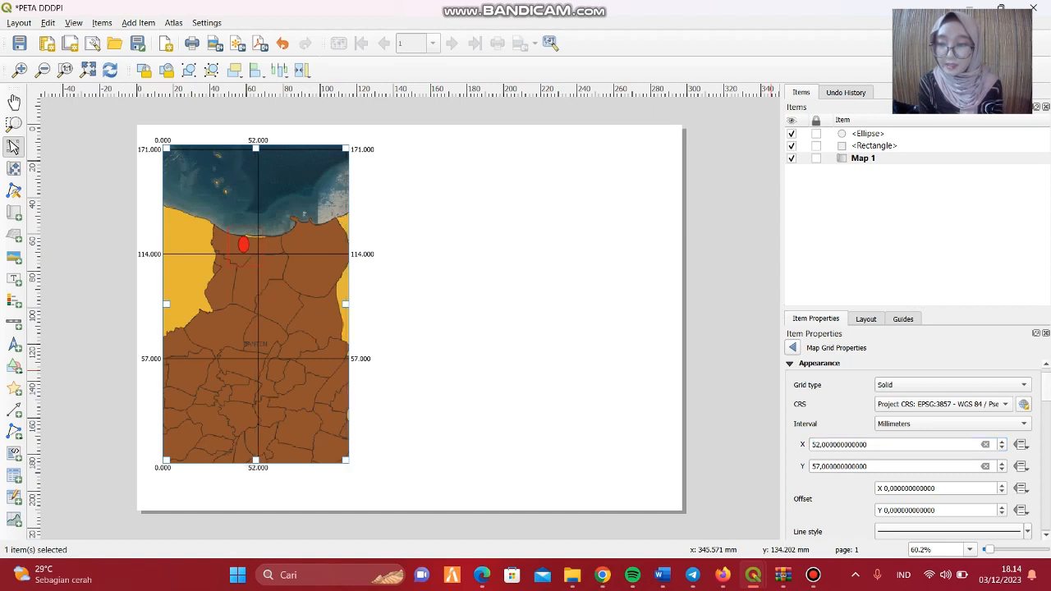
Set the orientation of the grid coordinates on the map's left side to Vertical Ascending.
scroll(912, 444, "down", 5)
scroll(912, 444, "down", 1)
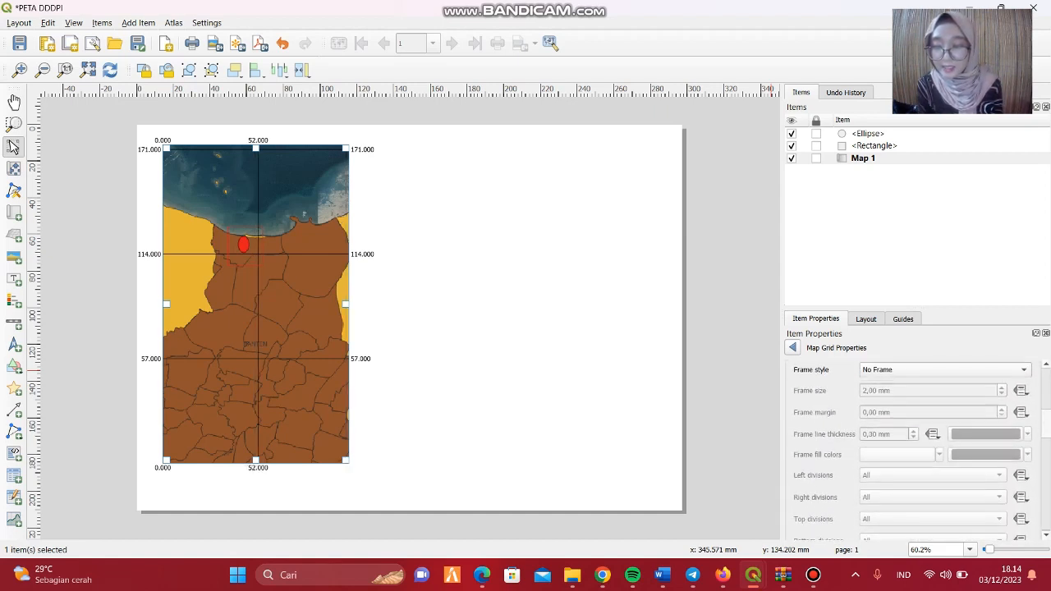
scroll(912, 444, "down", 10)
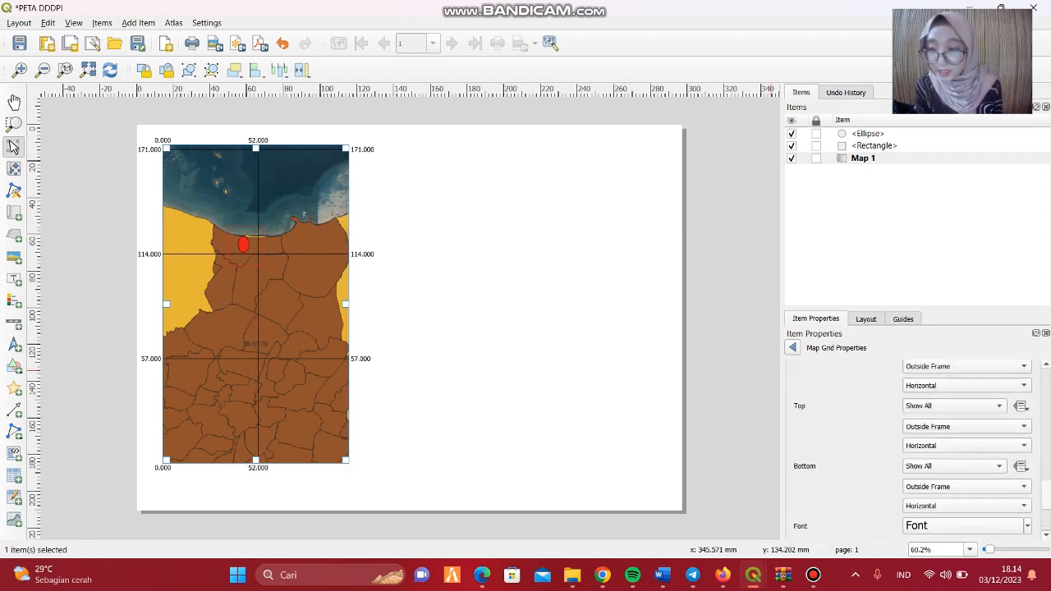
scroll(912, 443, "up", 1)
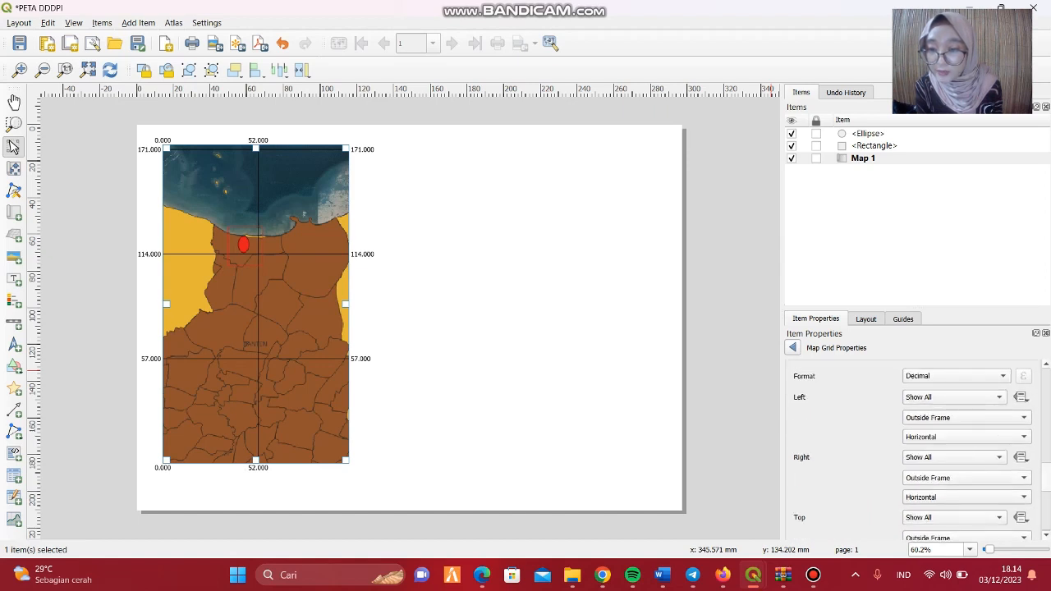
left_click(967, 436)
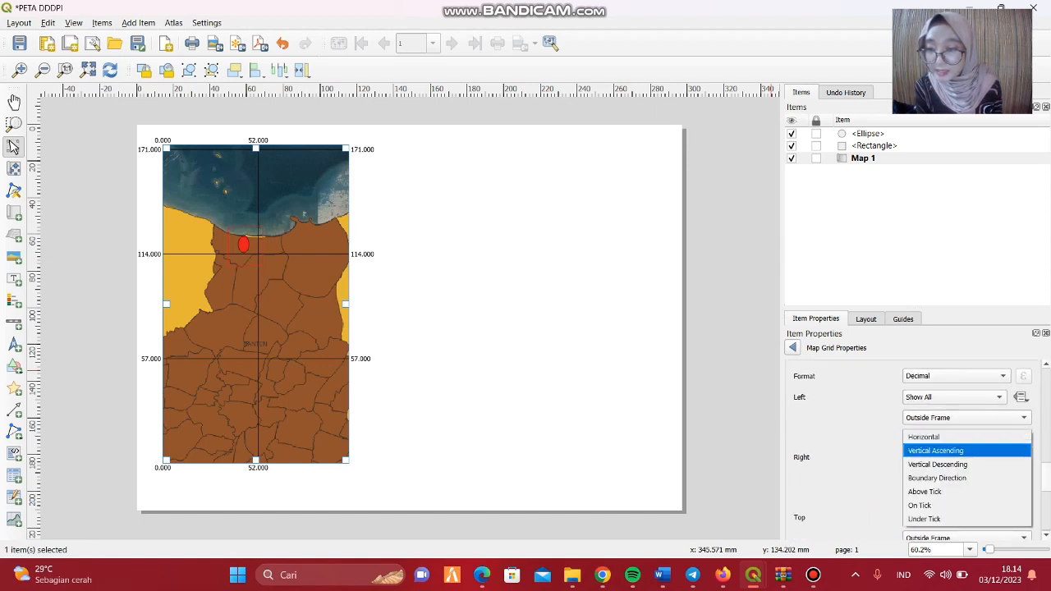
left_click(935, 450)
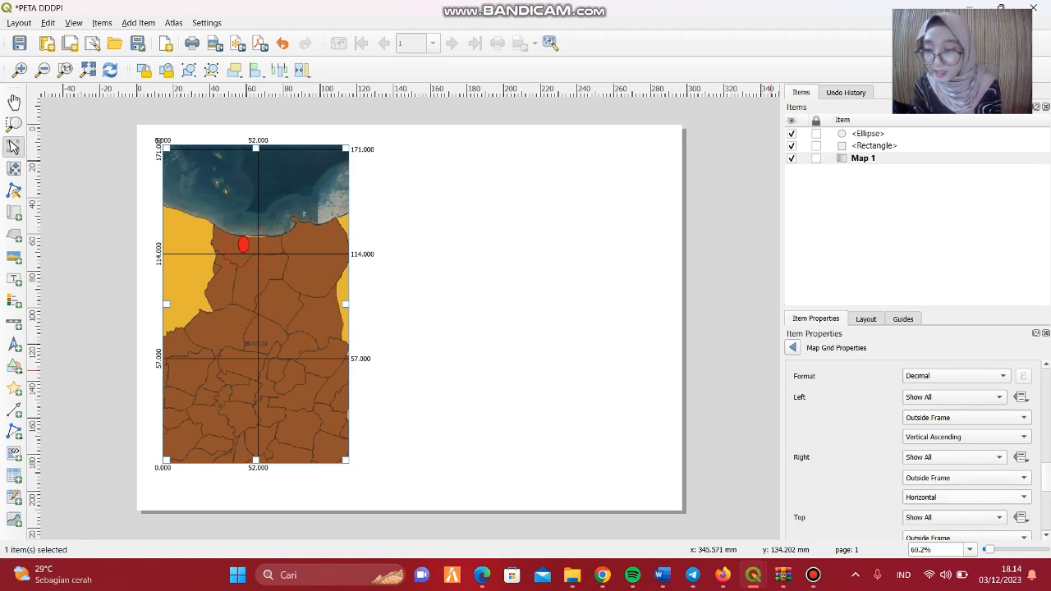
Set the right-side grid coordinates to Vertical Descending and return to the map item's properties.
left_click(967, 497)
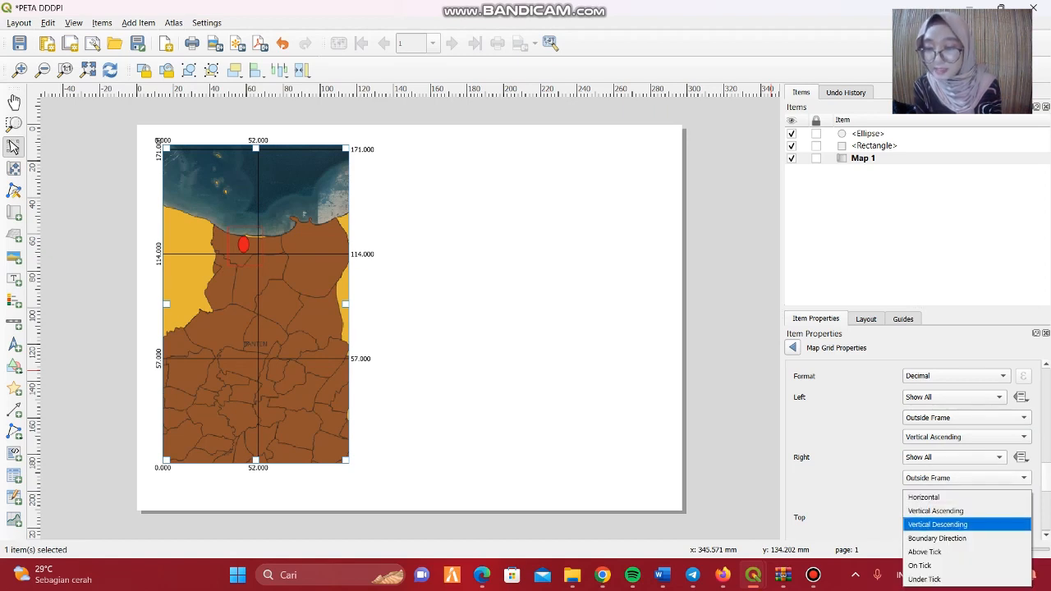
left_click(938, 524)
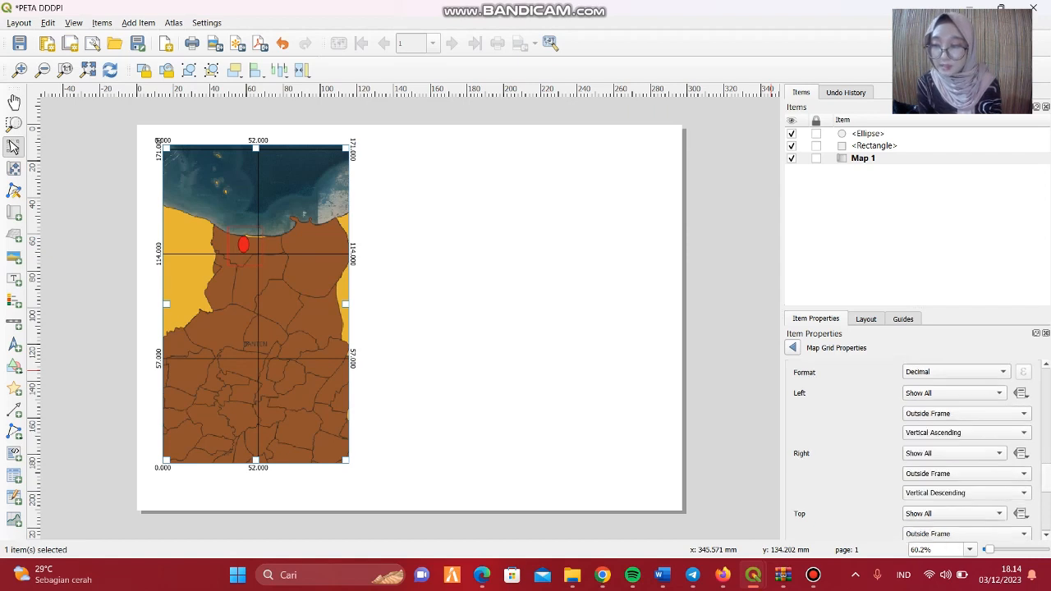
scroll(911, 449, "down", 5)
scroll(911, 450, "up", 10)
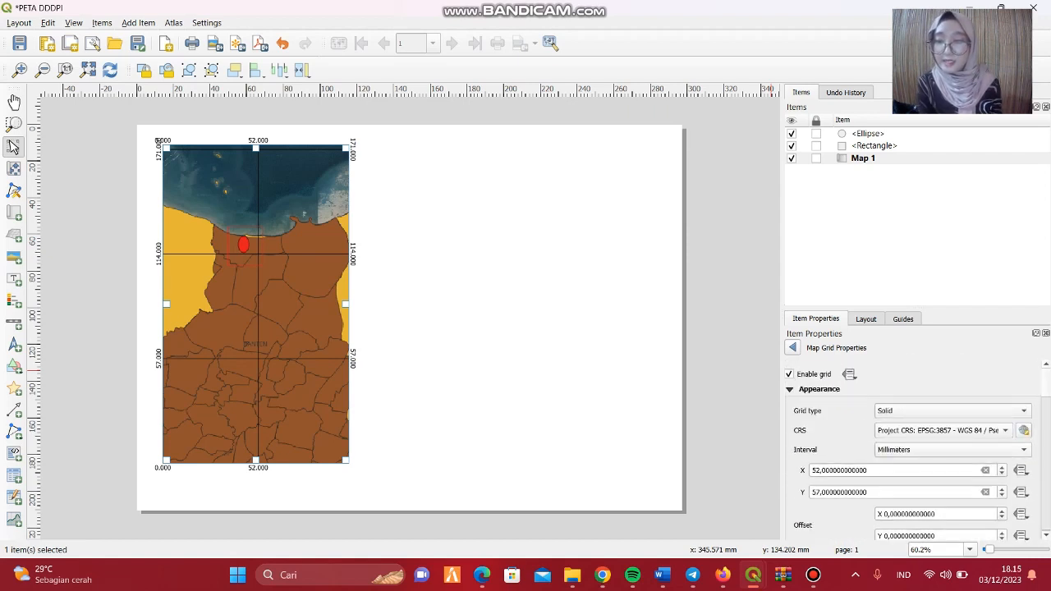
left_click(792, 347)
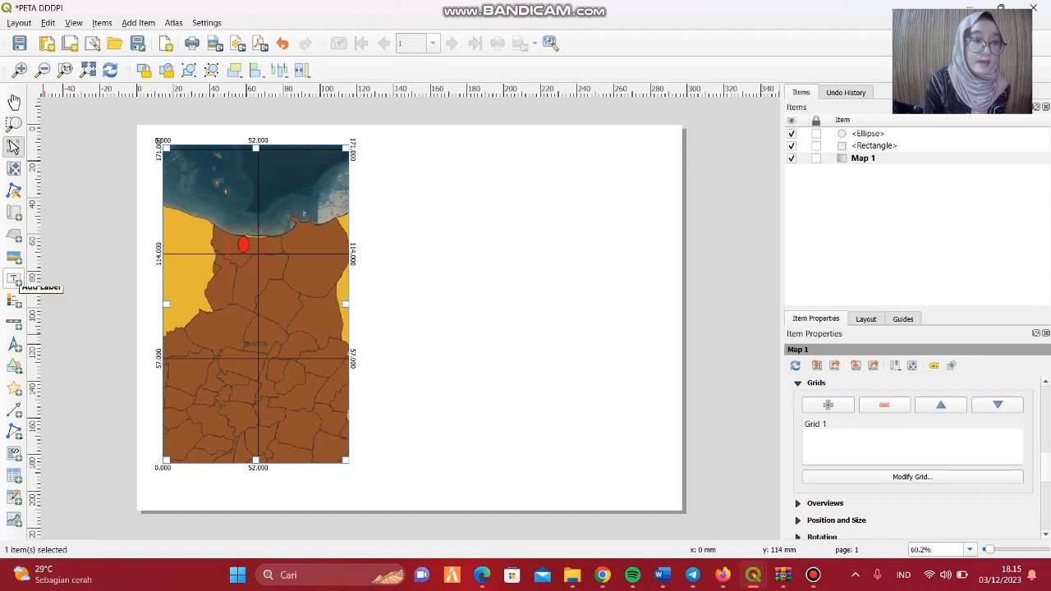
Add a label in the upper right area of the page with the text PETA LOKASI KARANGANTU.
left_click(14, 278)
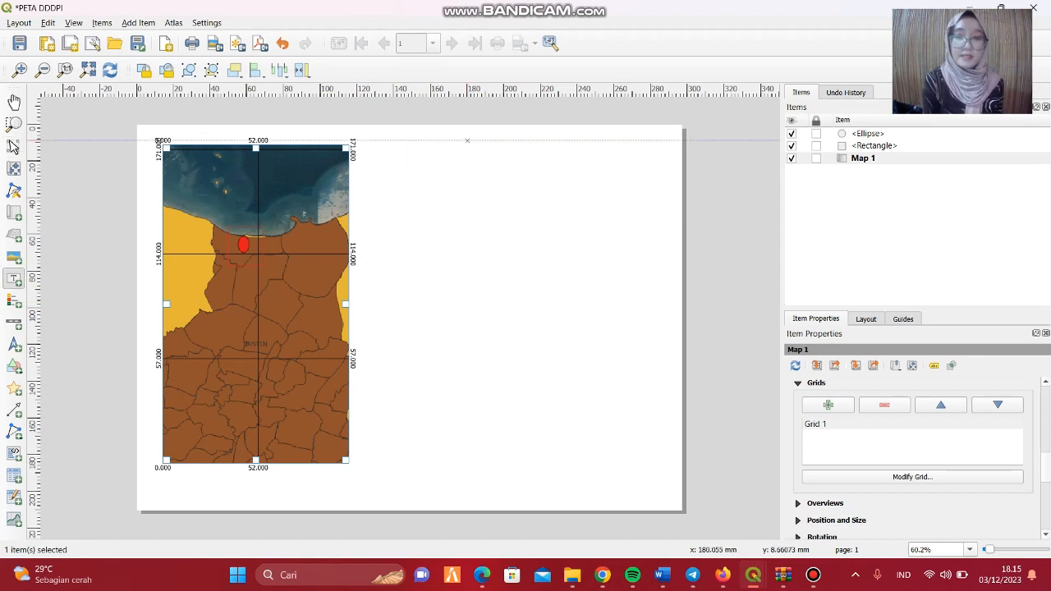
left_click_drag(467, 140, 598, 188)
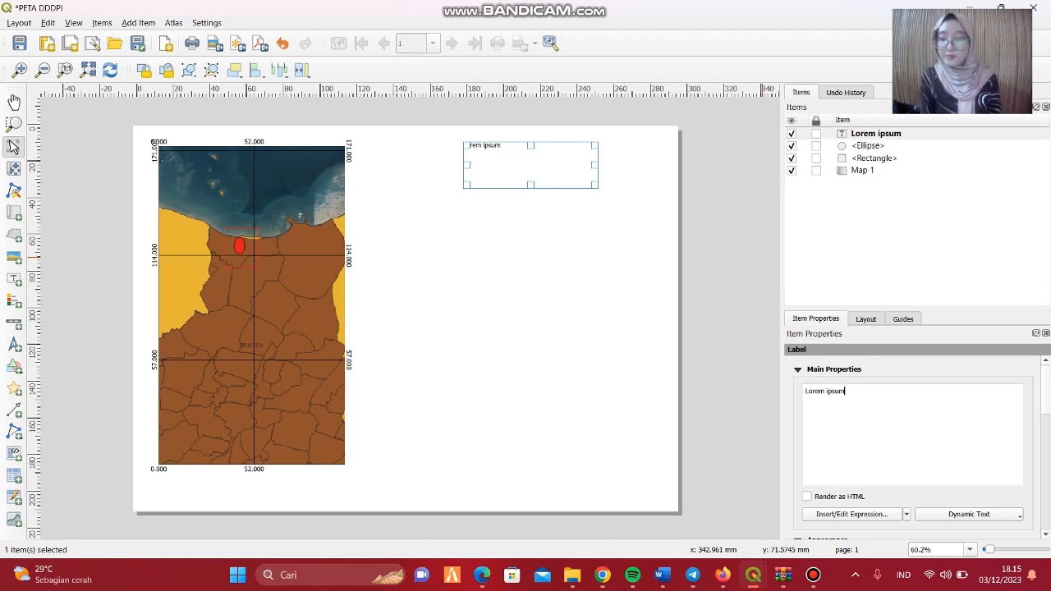
key("ctrl+a")
key("BackSpace")
type("P")
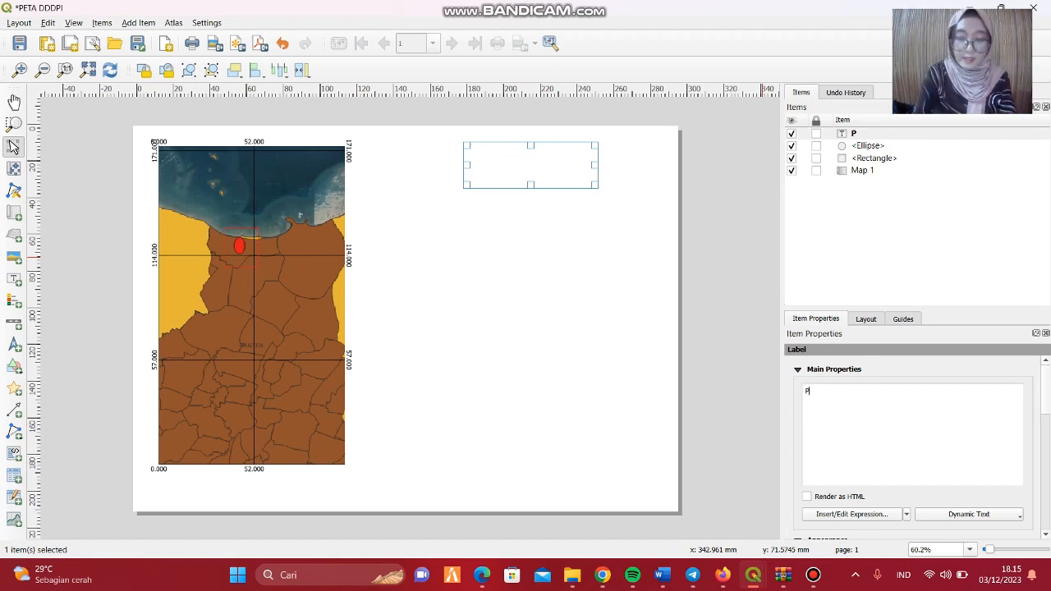
type("ER")
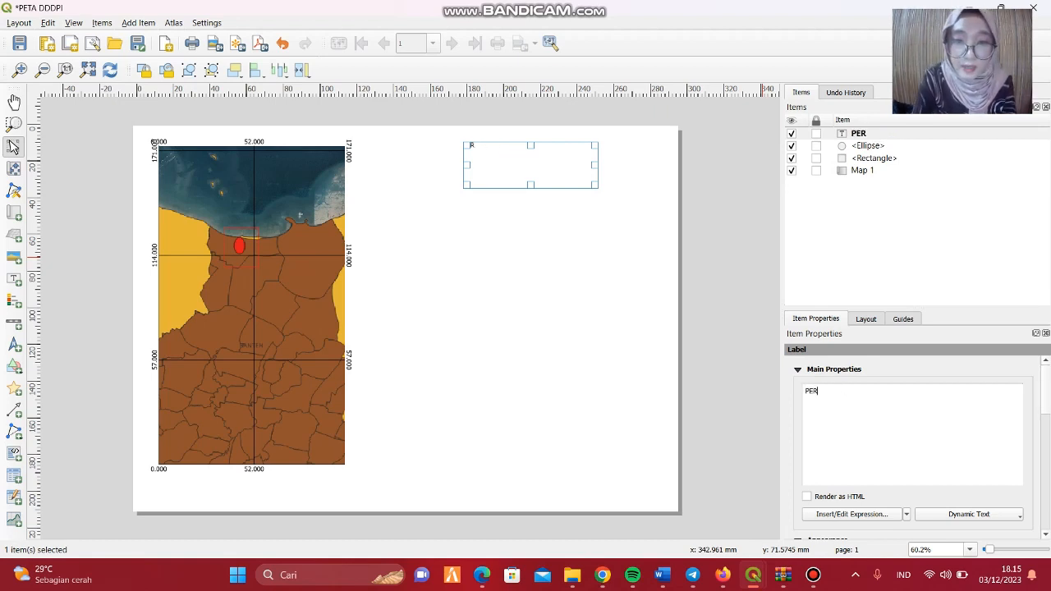
key("BackSpace")
type("TA")
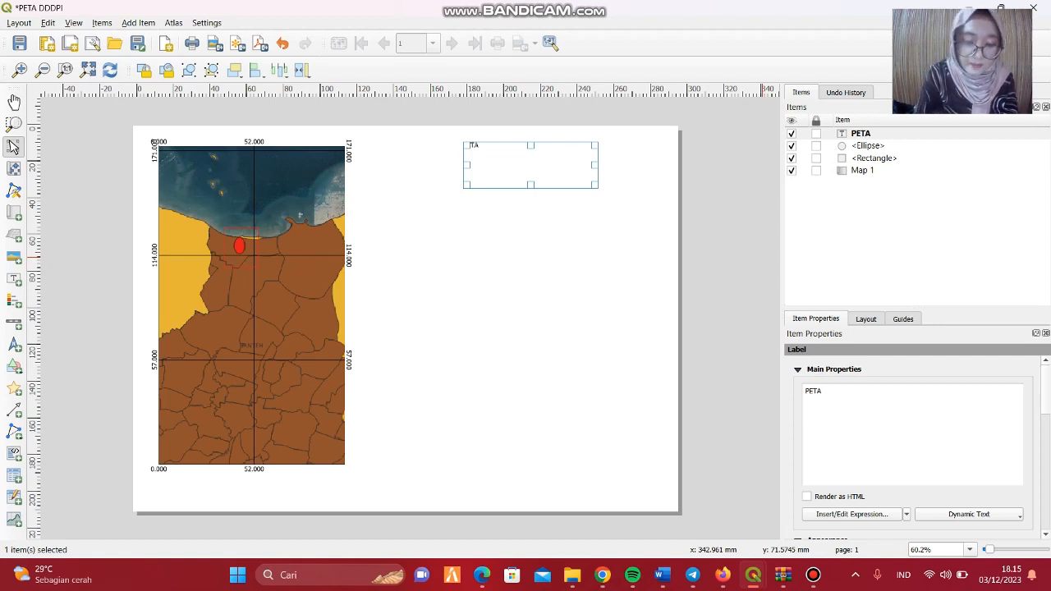
type(" LOKASI KARANGANTU")
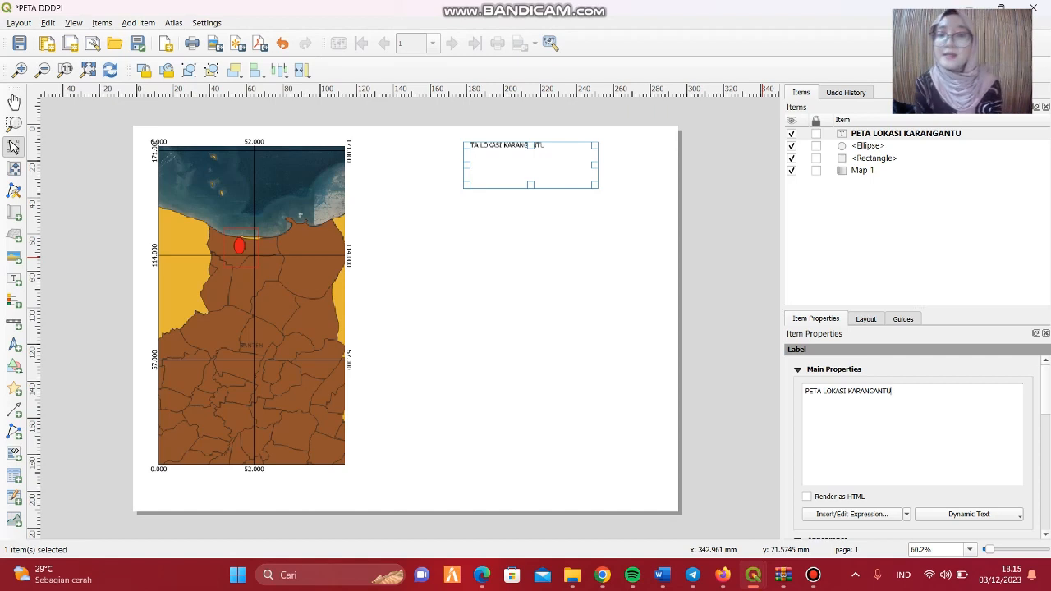
Change the PETA LOKASI KARANGANTU label's font to Times New Roman.
scroll(911, 443, "down", 3)
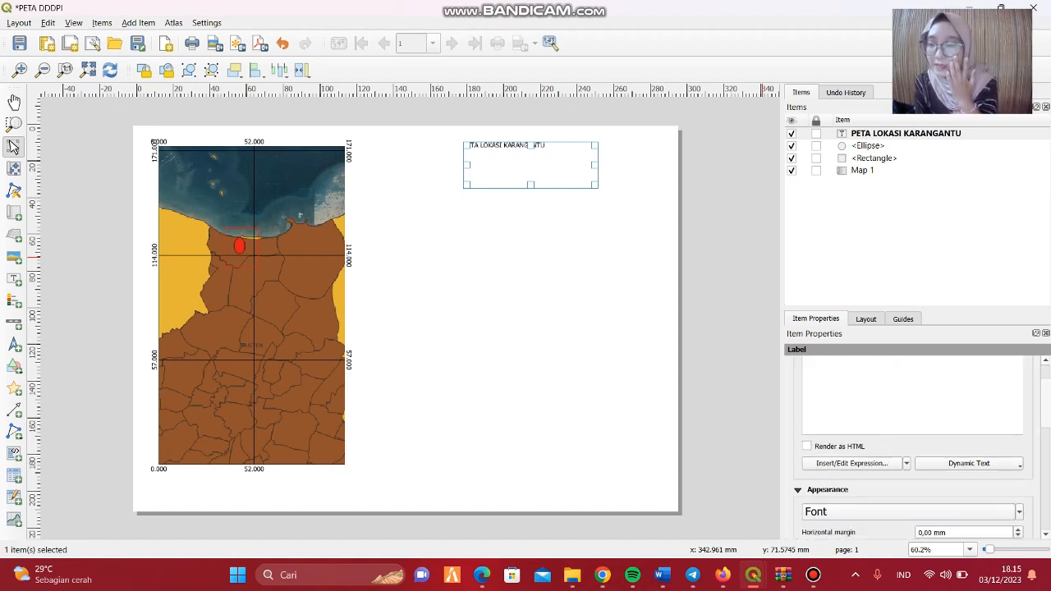
left_click(910, 478)
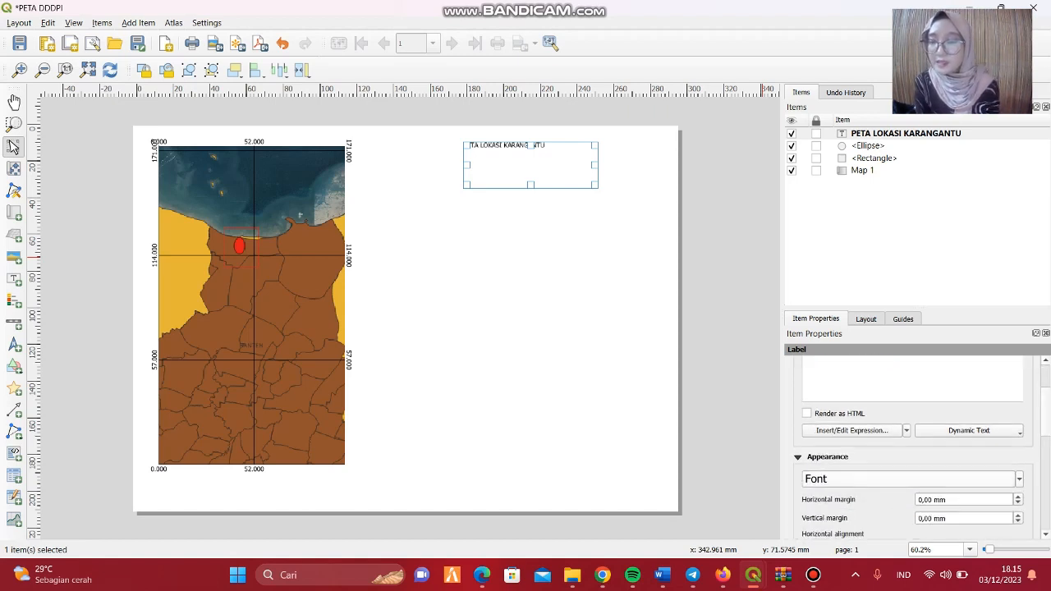
left_click(903, 410)
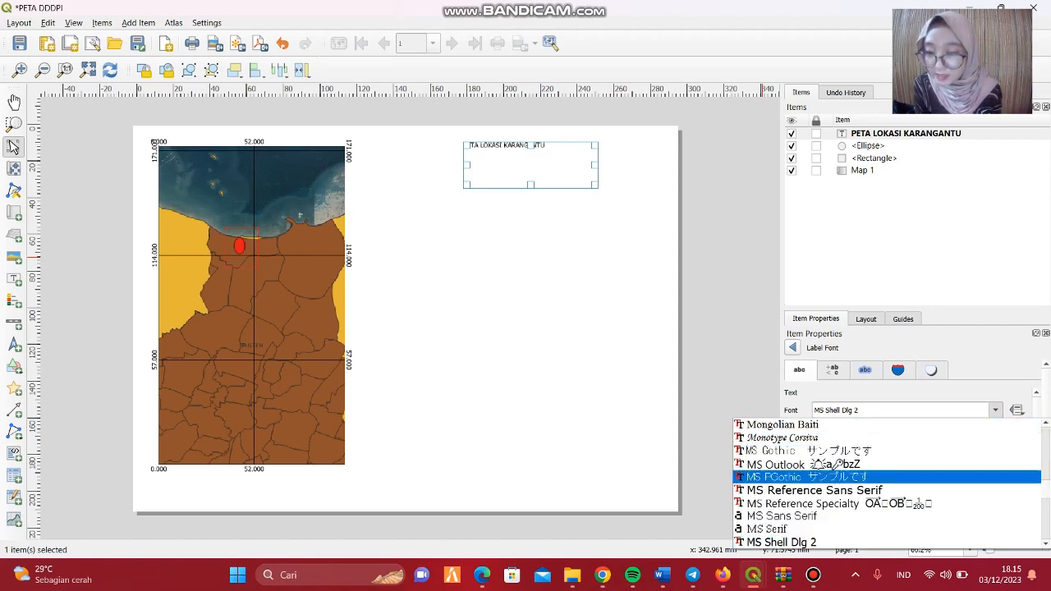
scroll(887, 482, "down", 20)
scroll(887, 483, "up", 8)
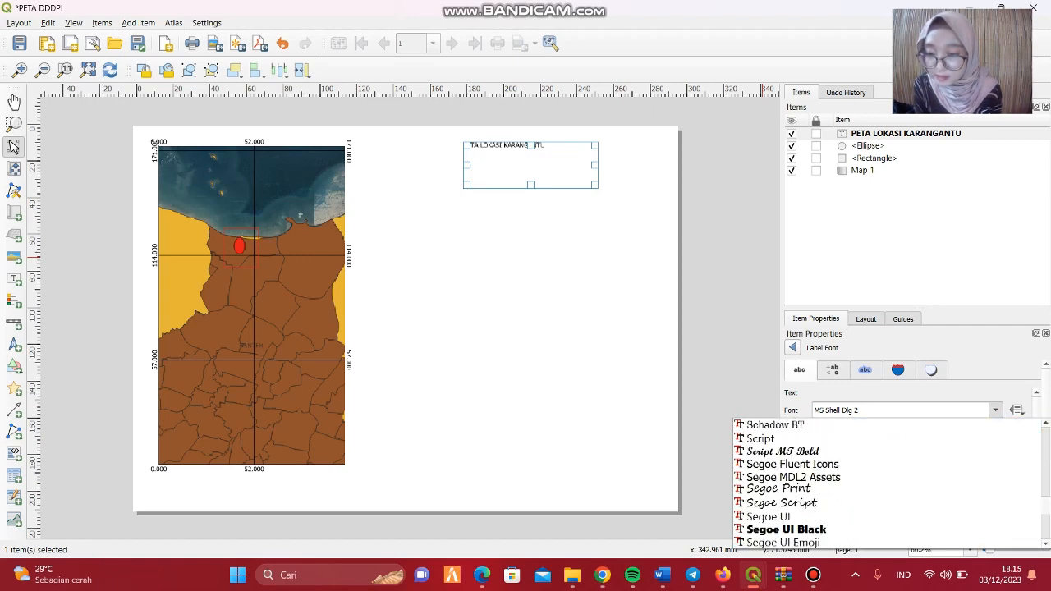
scroll(887, 483, "up", 3)
scroll(886, 483, "down", 12)
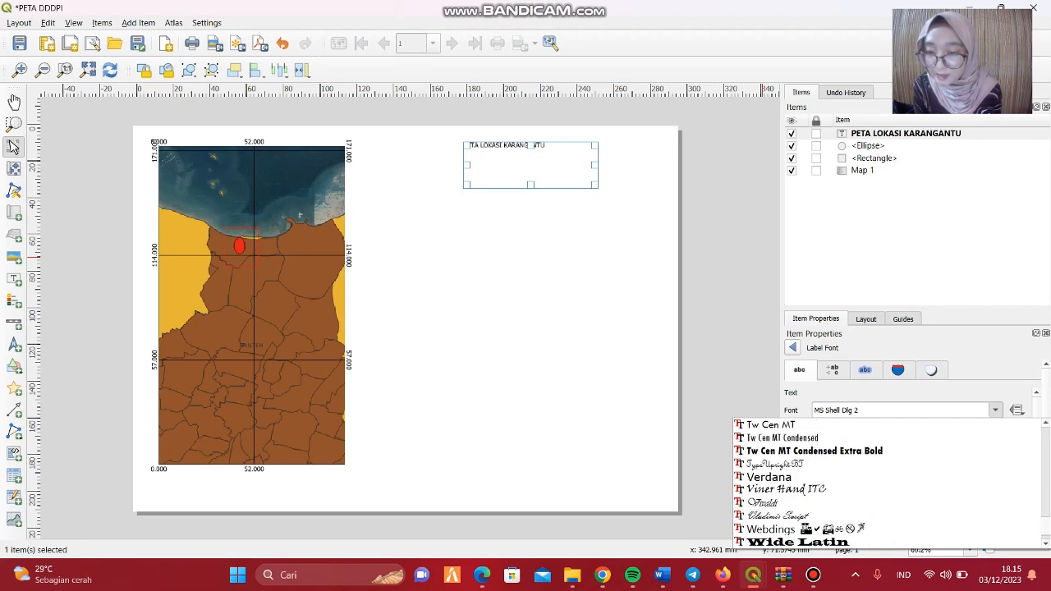
scroll(887, 483, "up", 5)
scroll(887, 483, "up", 4)
scroll(886, 483, "down", 7)
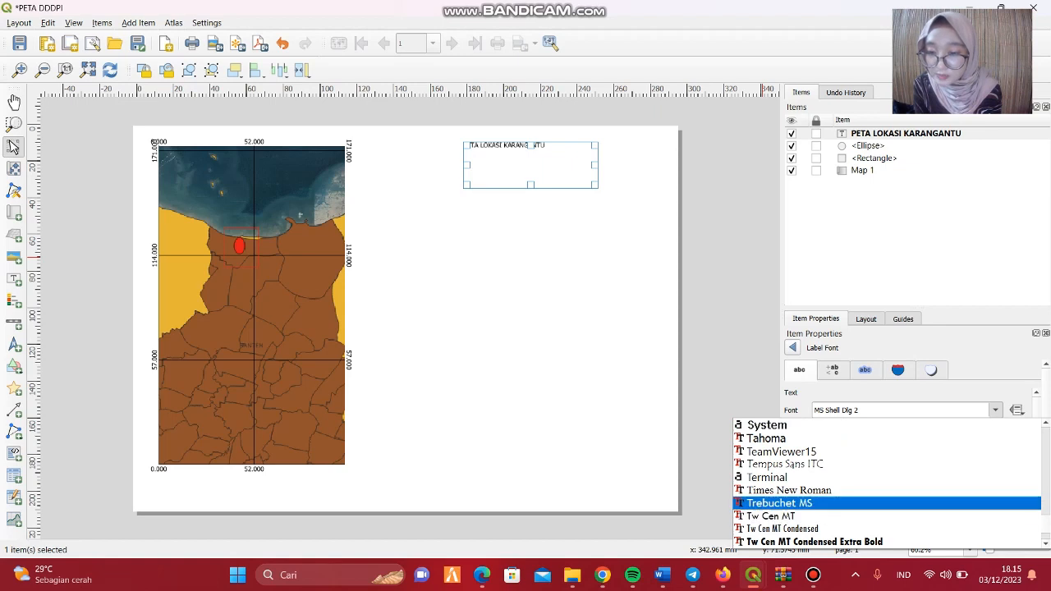
left_click(789, 490)
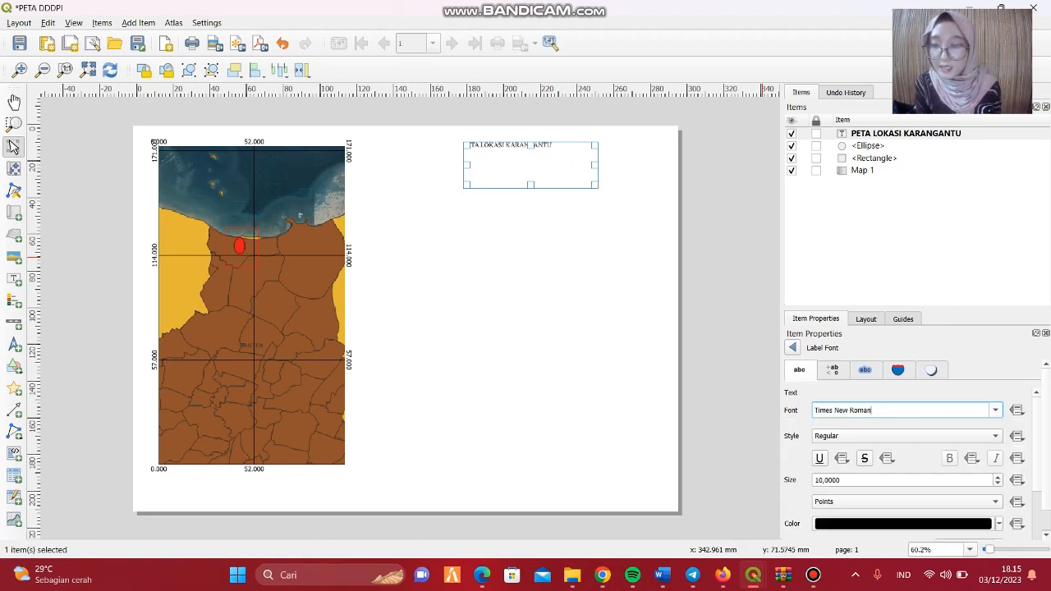
Set the title label's font size to 14 points.
left_click(998, 483)
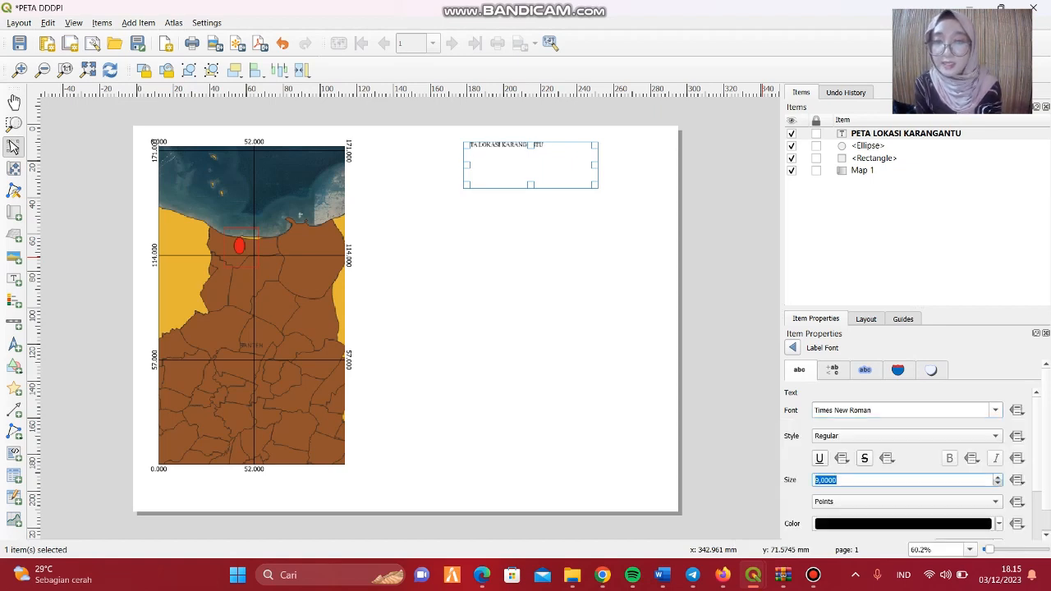
left_click(998, 483)
left_click(998, 484)
left_click(998, 484)
left_click(998, 484)
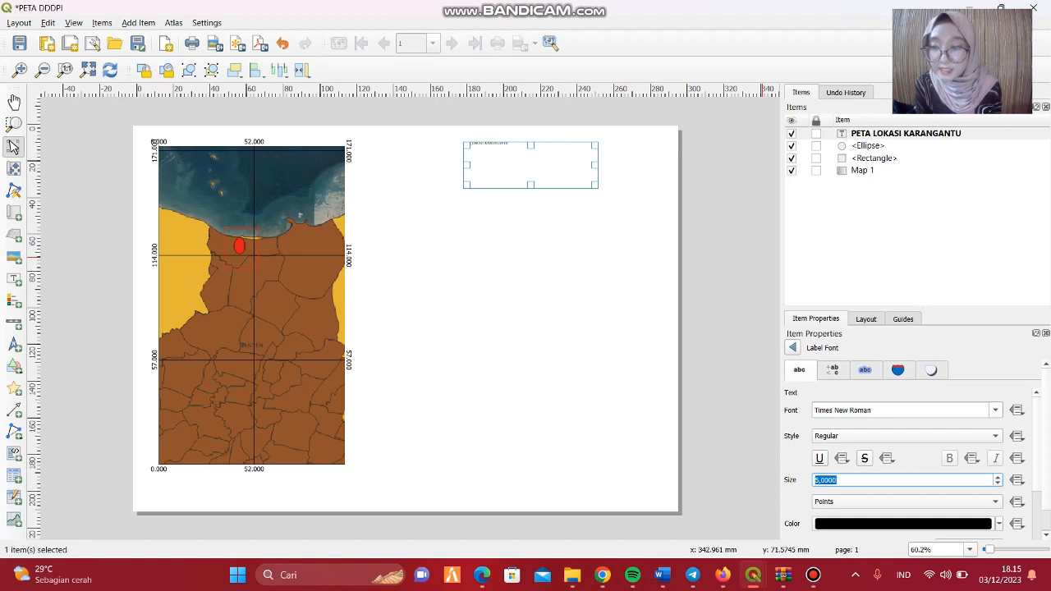
left_click(998, 477)
left_click(998, 477)
left_click(997, 477)
Set the PETA LOKASI KARANGANTU title label's font size to 25 points.
left_click(997, 477)
left_click(998, 477)
left_click(998, 477)
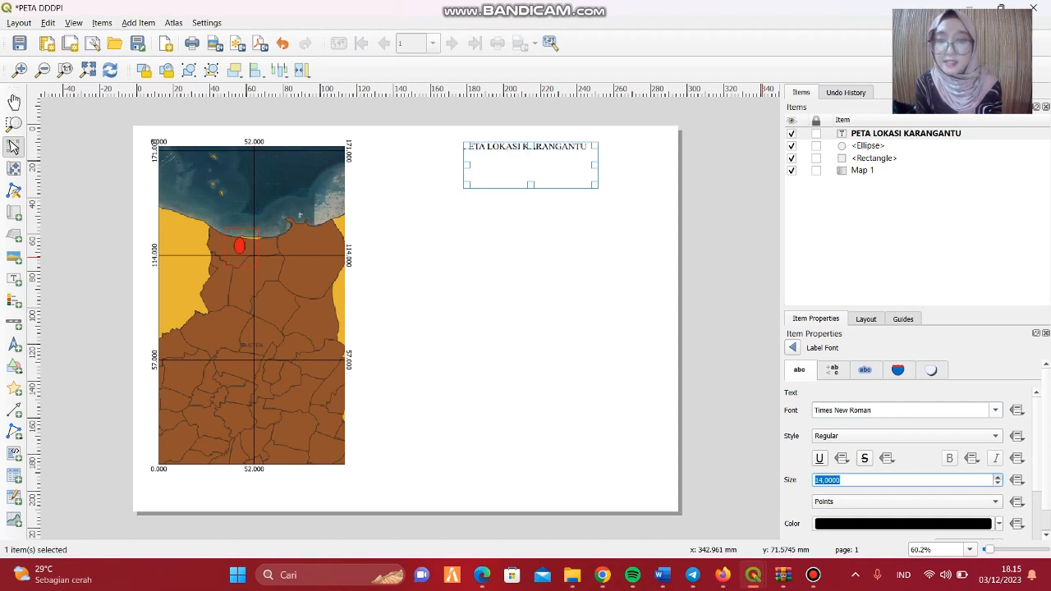
left_click(998, 477)
left_click(998, 477)
left_click(997, 477)
left_click(998, 477)
left_click(998, 477)
left_click(998, 477)
left_click(998, 477)
left_click(998, 477)
left_click(998, 477)
left_click(997, 477)
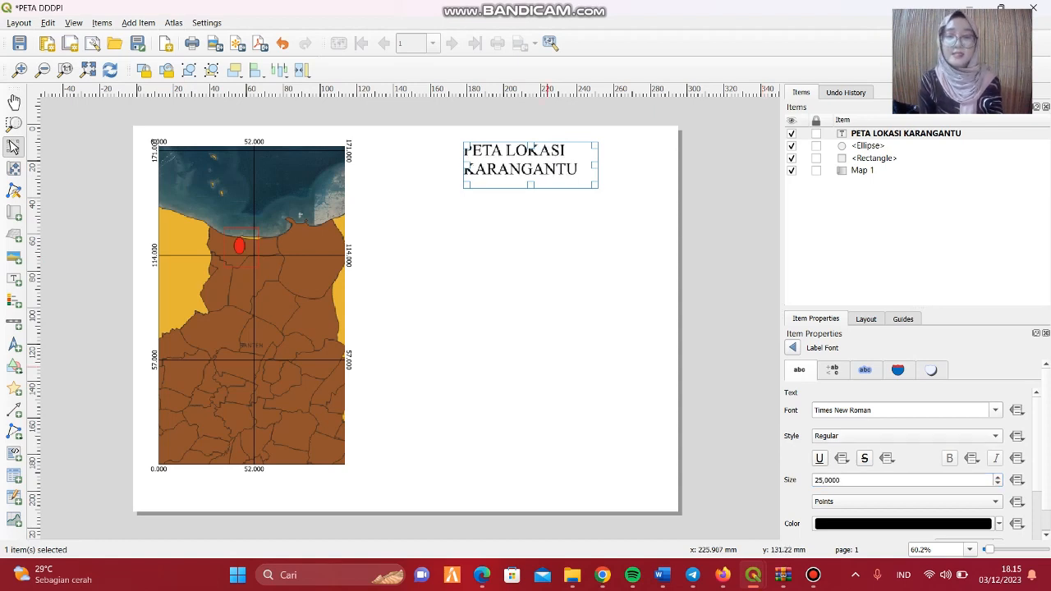
left_click(565, 377)
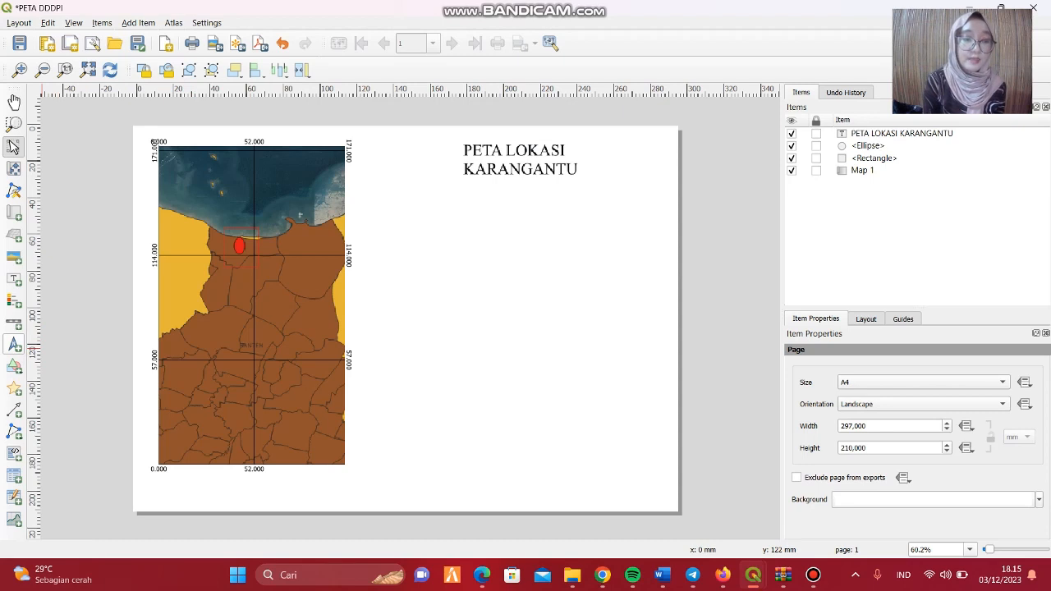
Add a north arrow to the page directly below the PETA LOKASI KARANGANTU title.
left_click(14, 346)
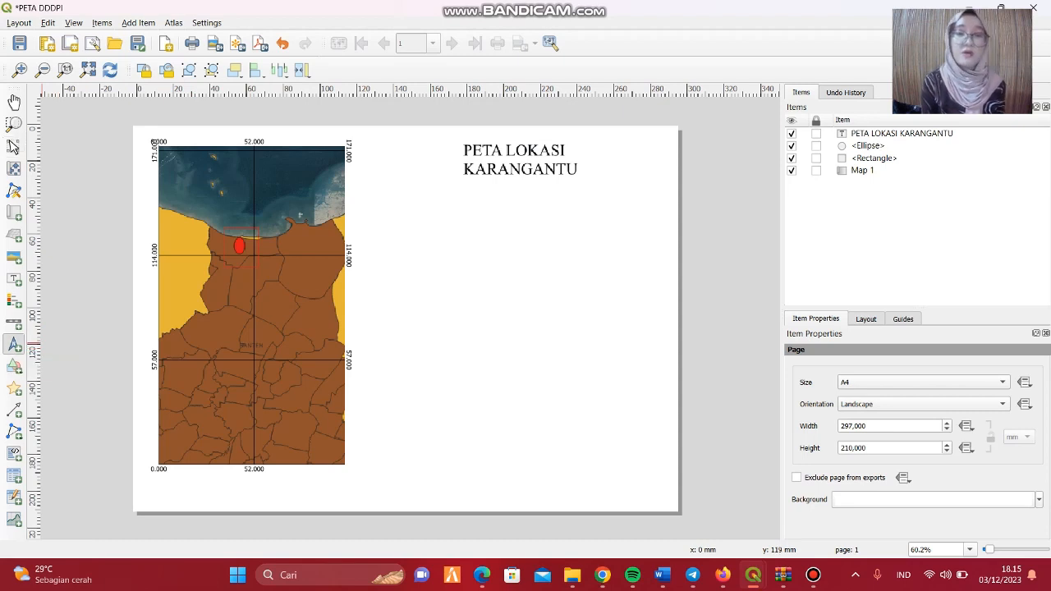
left_click_drag(505, 194, 542, 254)
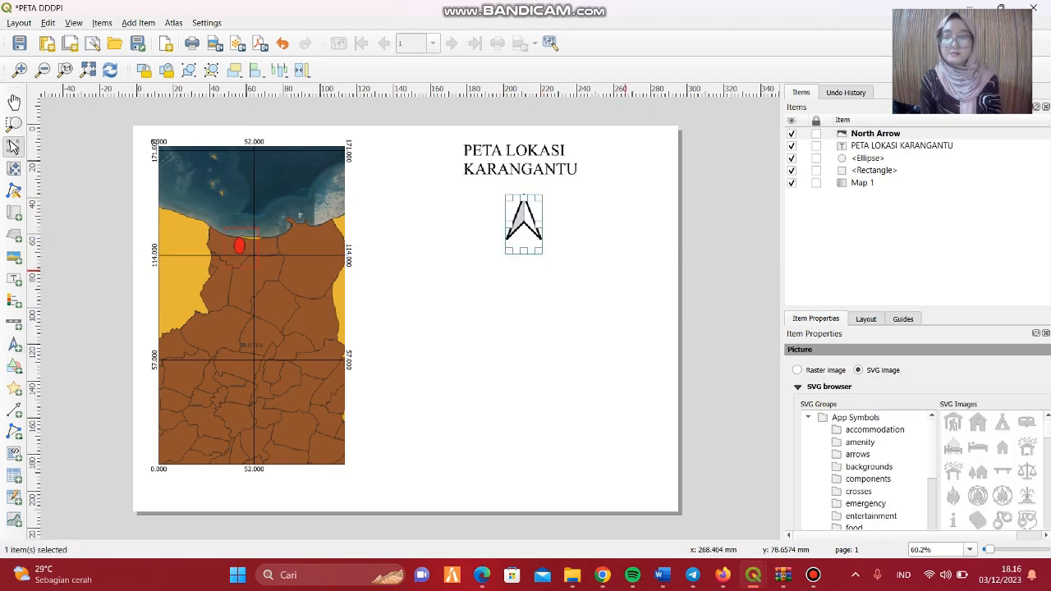
left_click(629, 275)
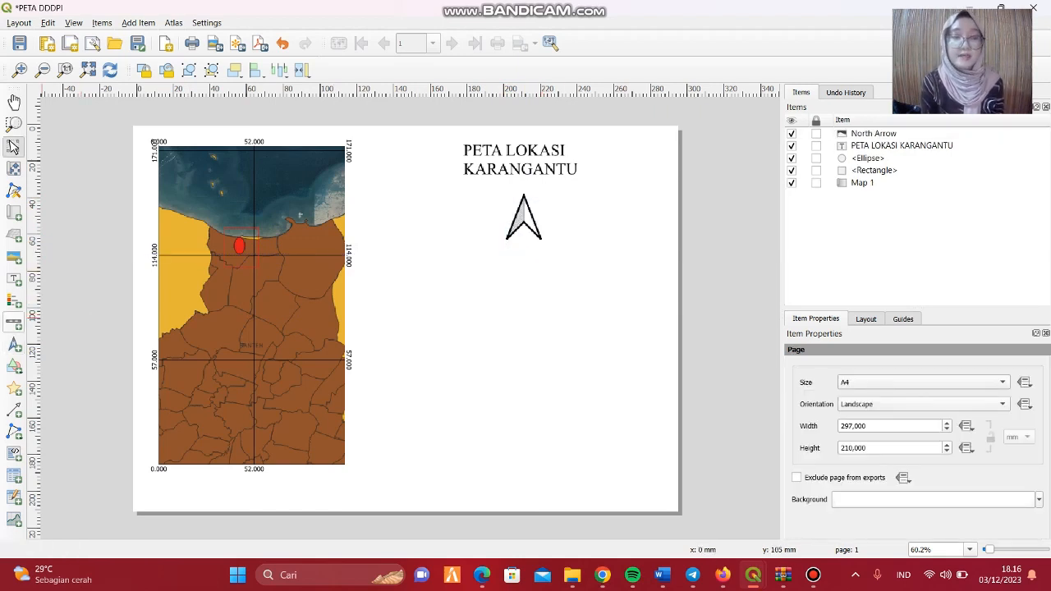
Add a scale bar for Map 1 directly below the north arrow.
left_click(14, 323)
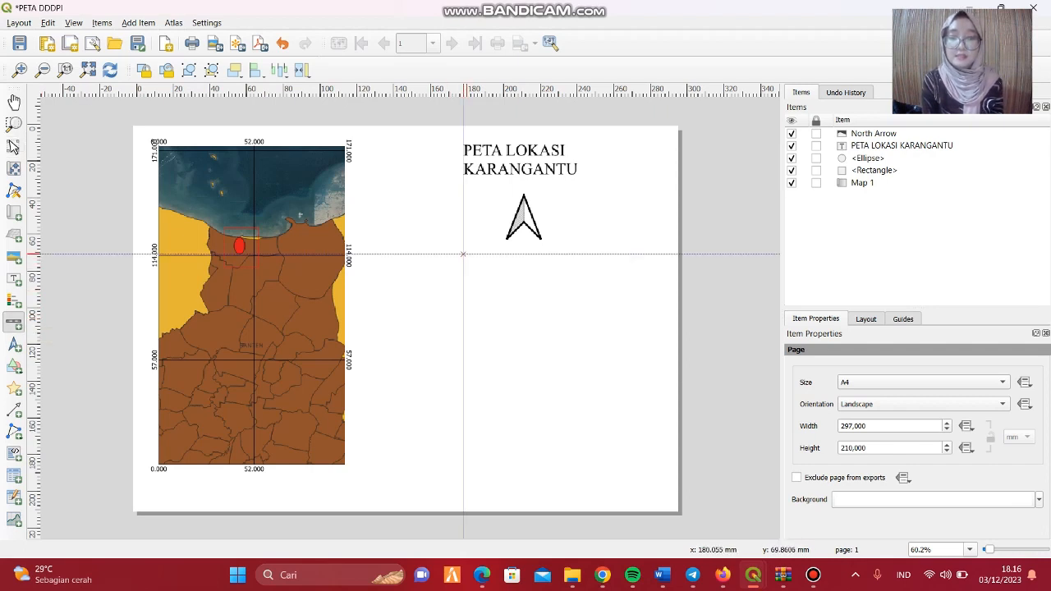
left_click_drag(463, 254, 592, 278)
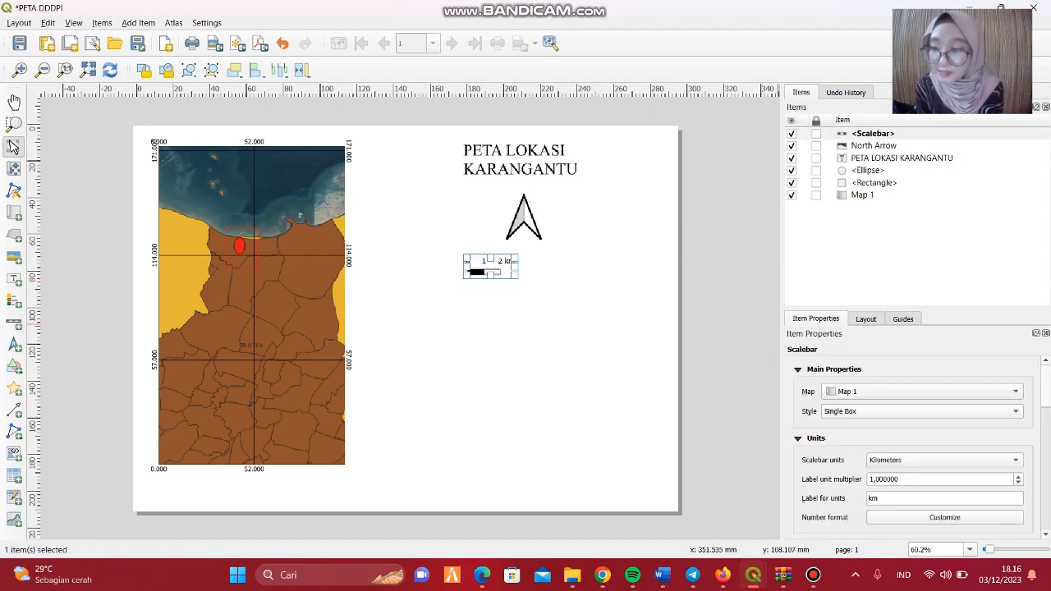
Set the scale bar's height to 4 mm and its fixed segment width to 4 units.
scroll(911, 447, "down", 10)
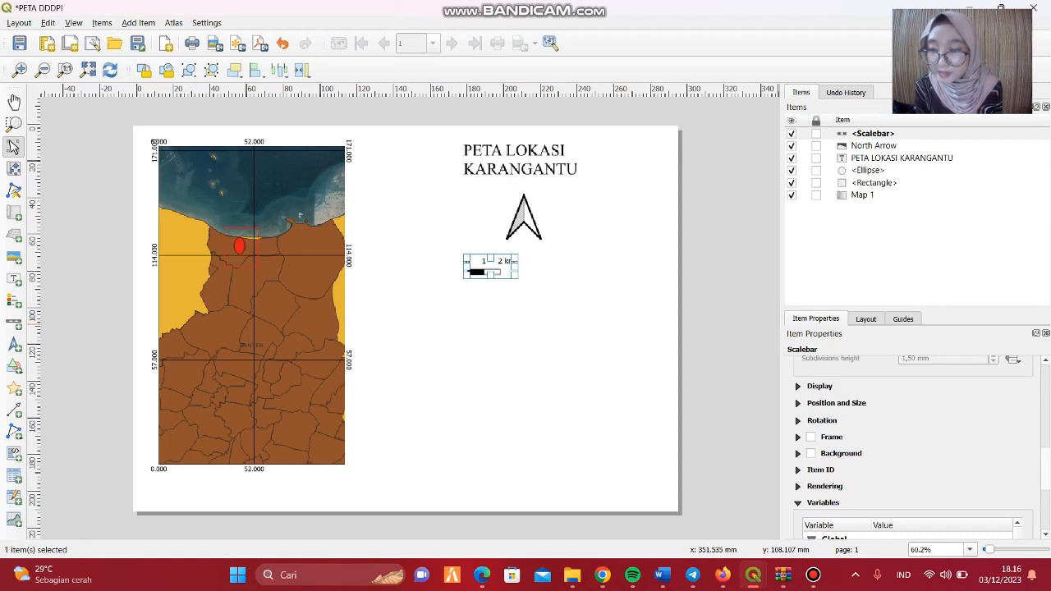
scroll(911, 447, "up", 5)
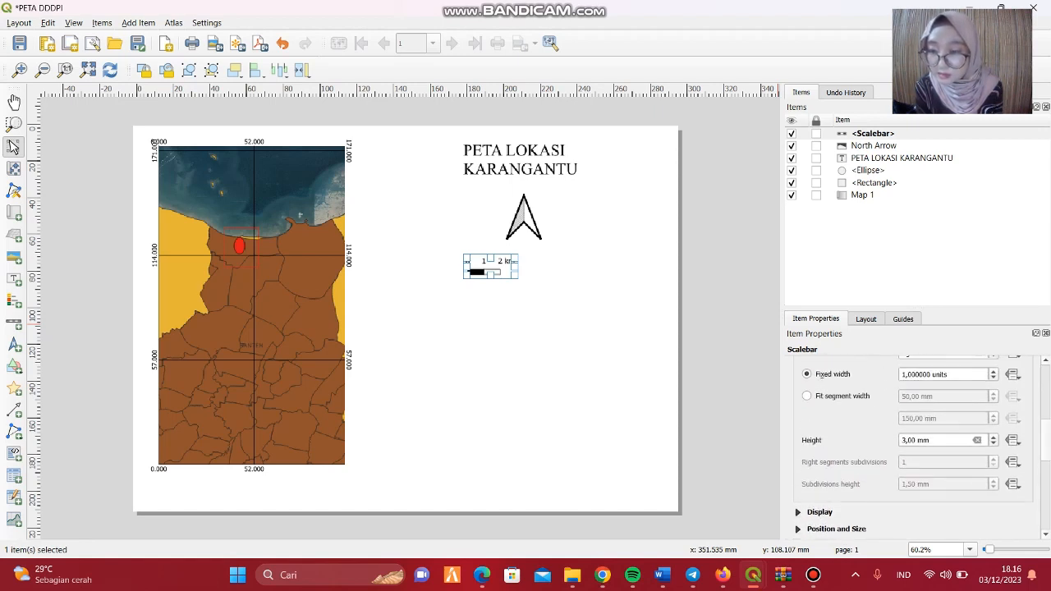
left_click(993, 437)
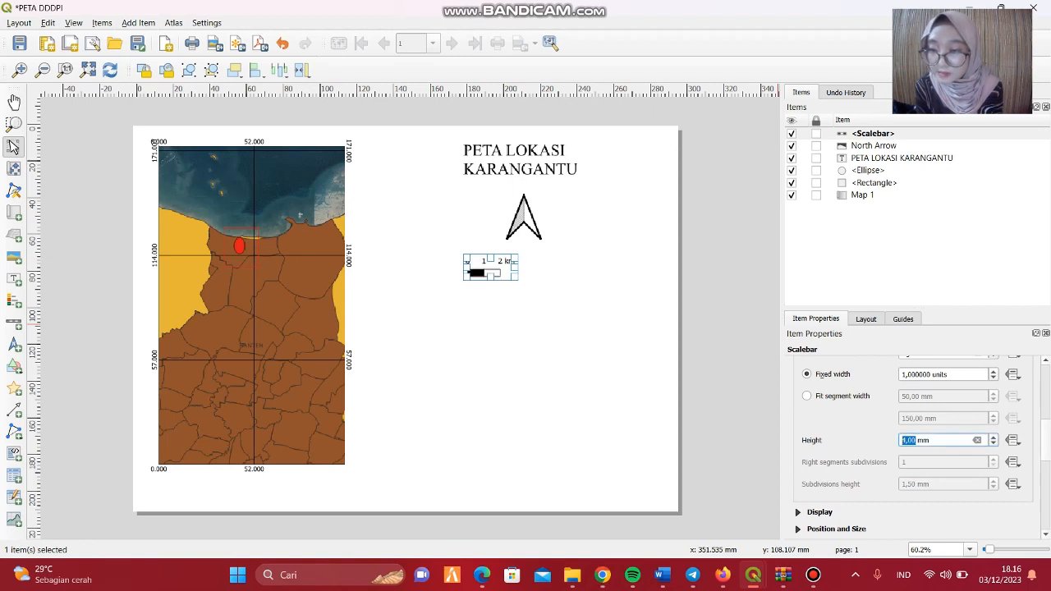
left_click(993, 371)
left_click(993, 371)
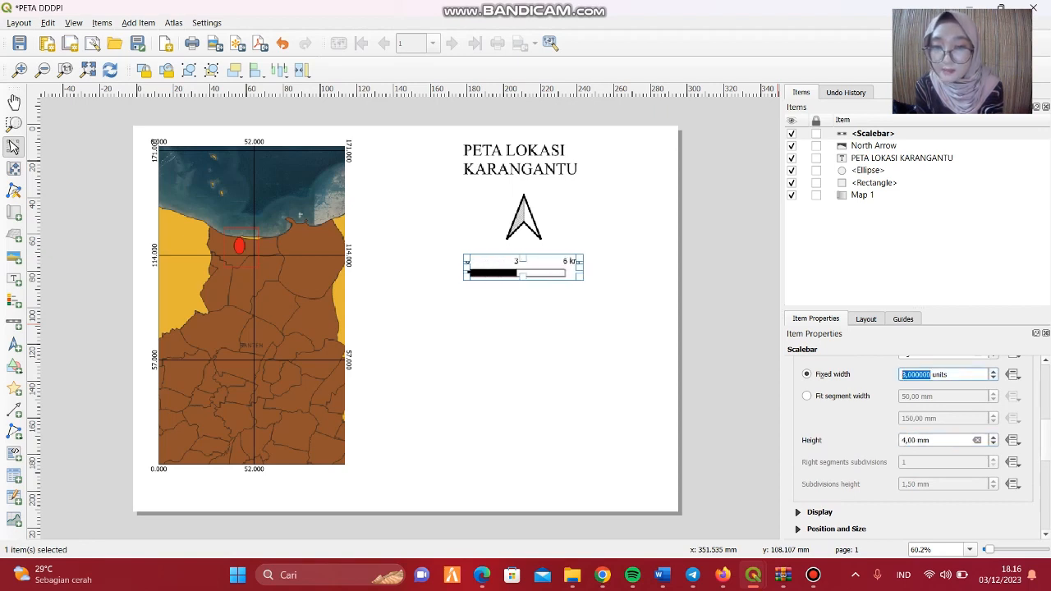
left_click(992, 371)
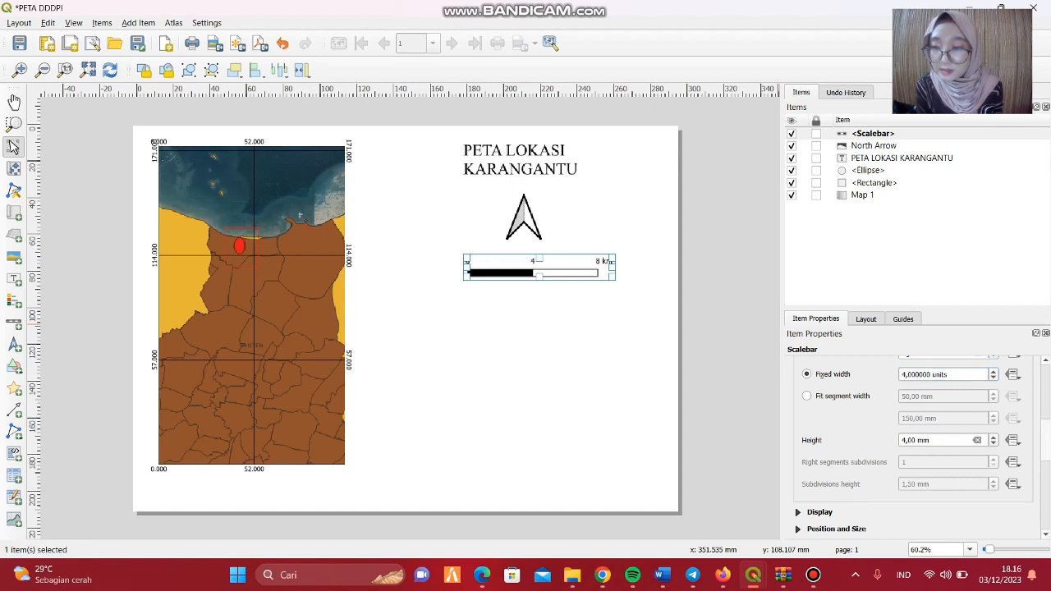
Give the scale bar 1 left segment, a height of 3 mm and a fixed segment width of 3 units.
scroll(911, 447, "up", 3)
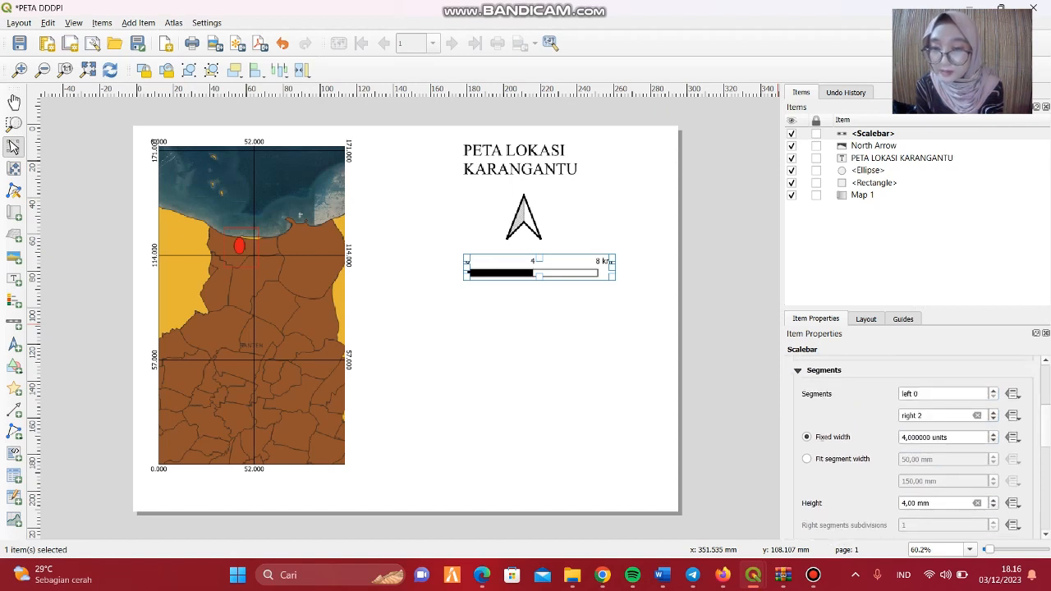
left_click(993, 390)
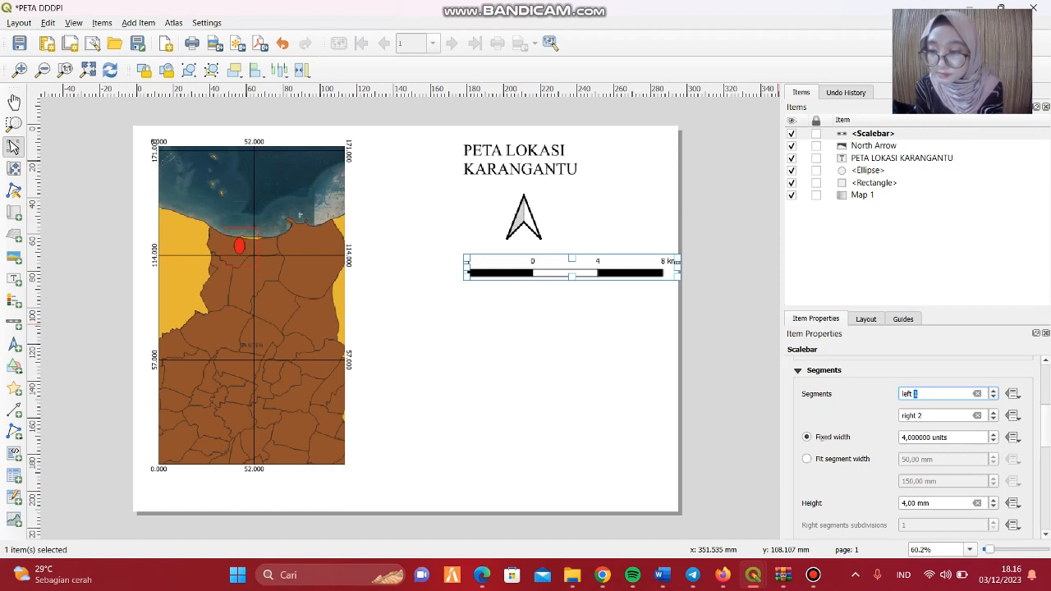
left_click(993, 507)
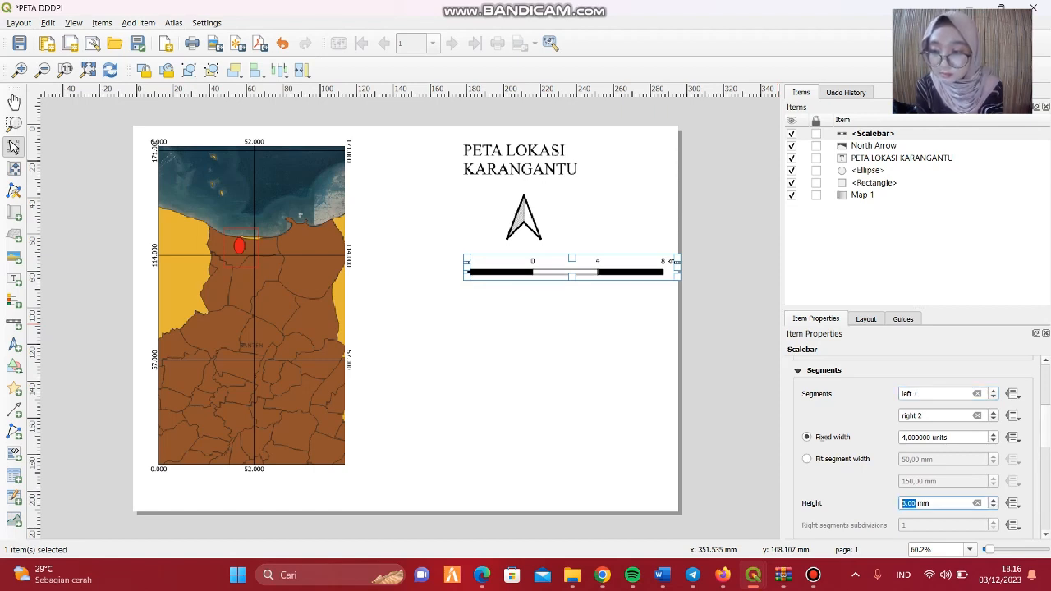
left_click(993, 441)
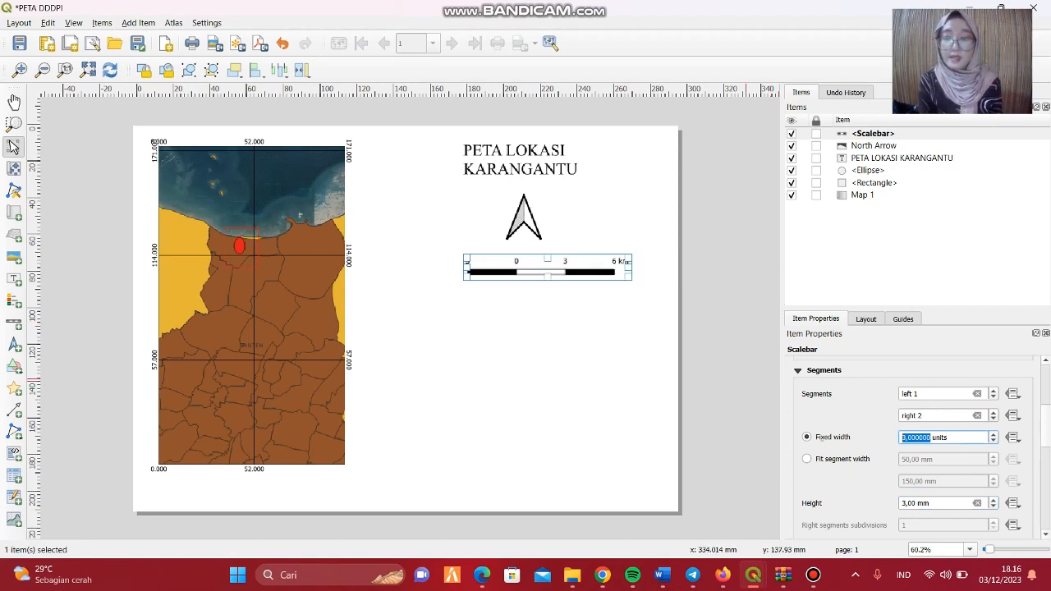
left_click(580, 313)
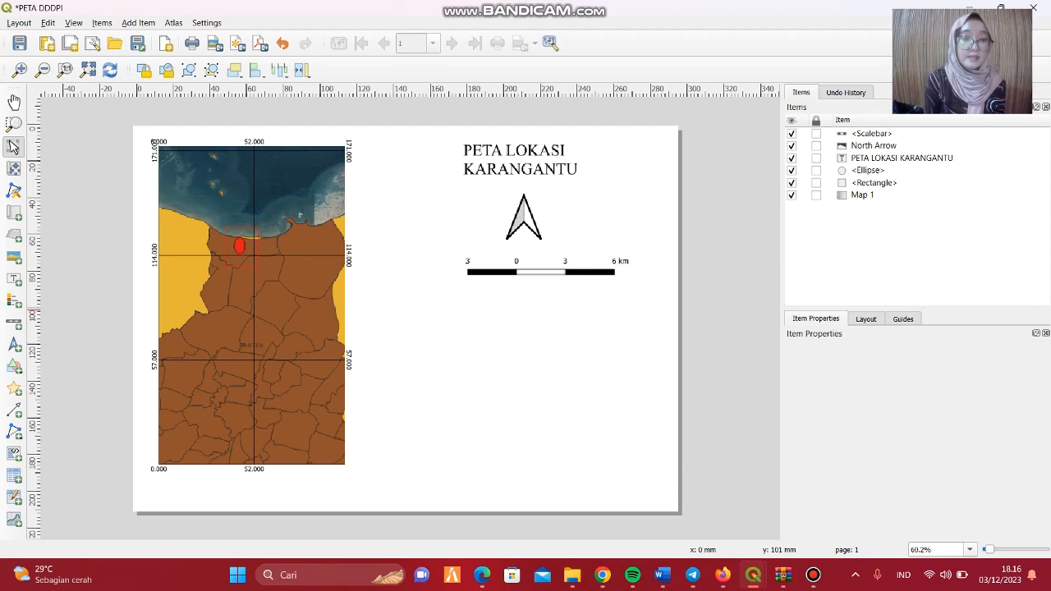
Add a legend to the layout page.
left_click(14, 300)
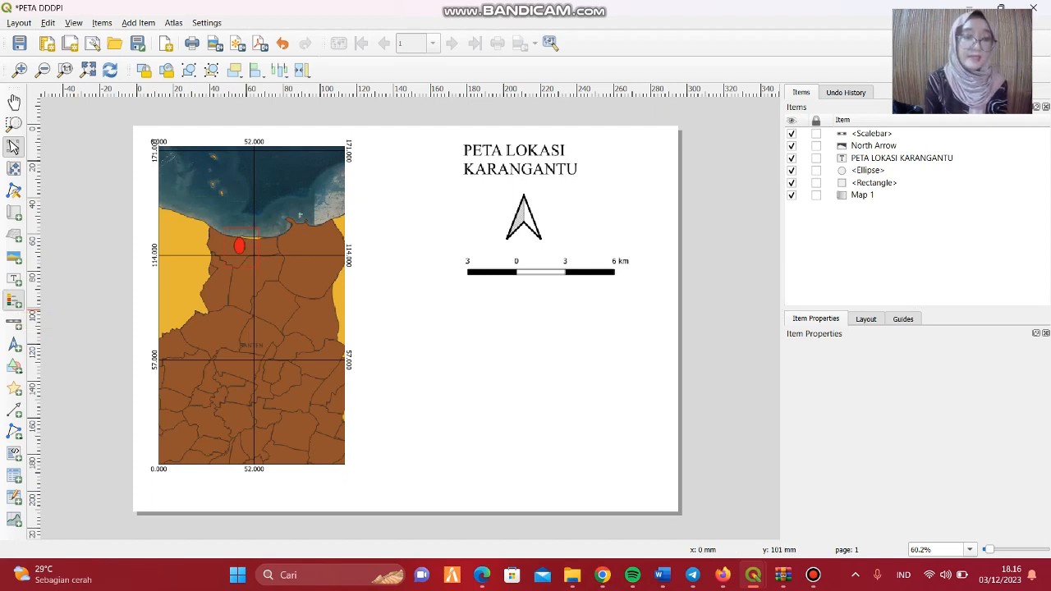